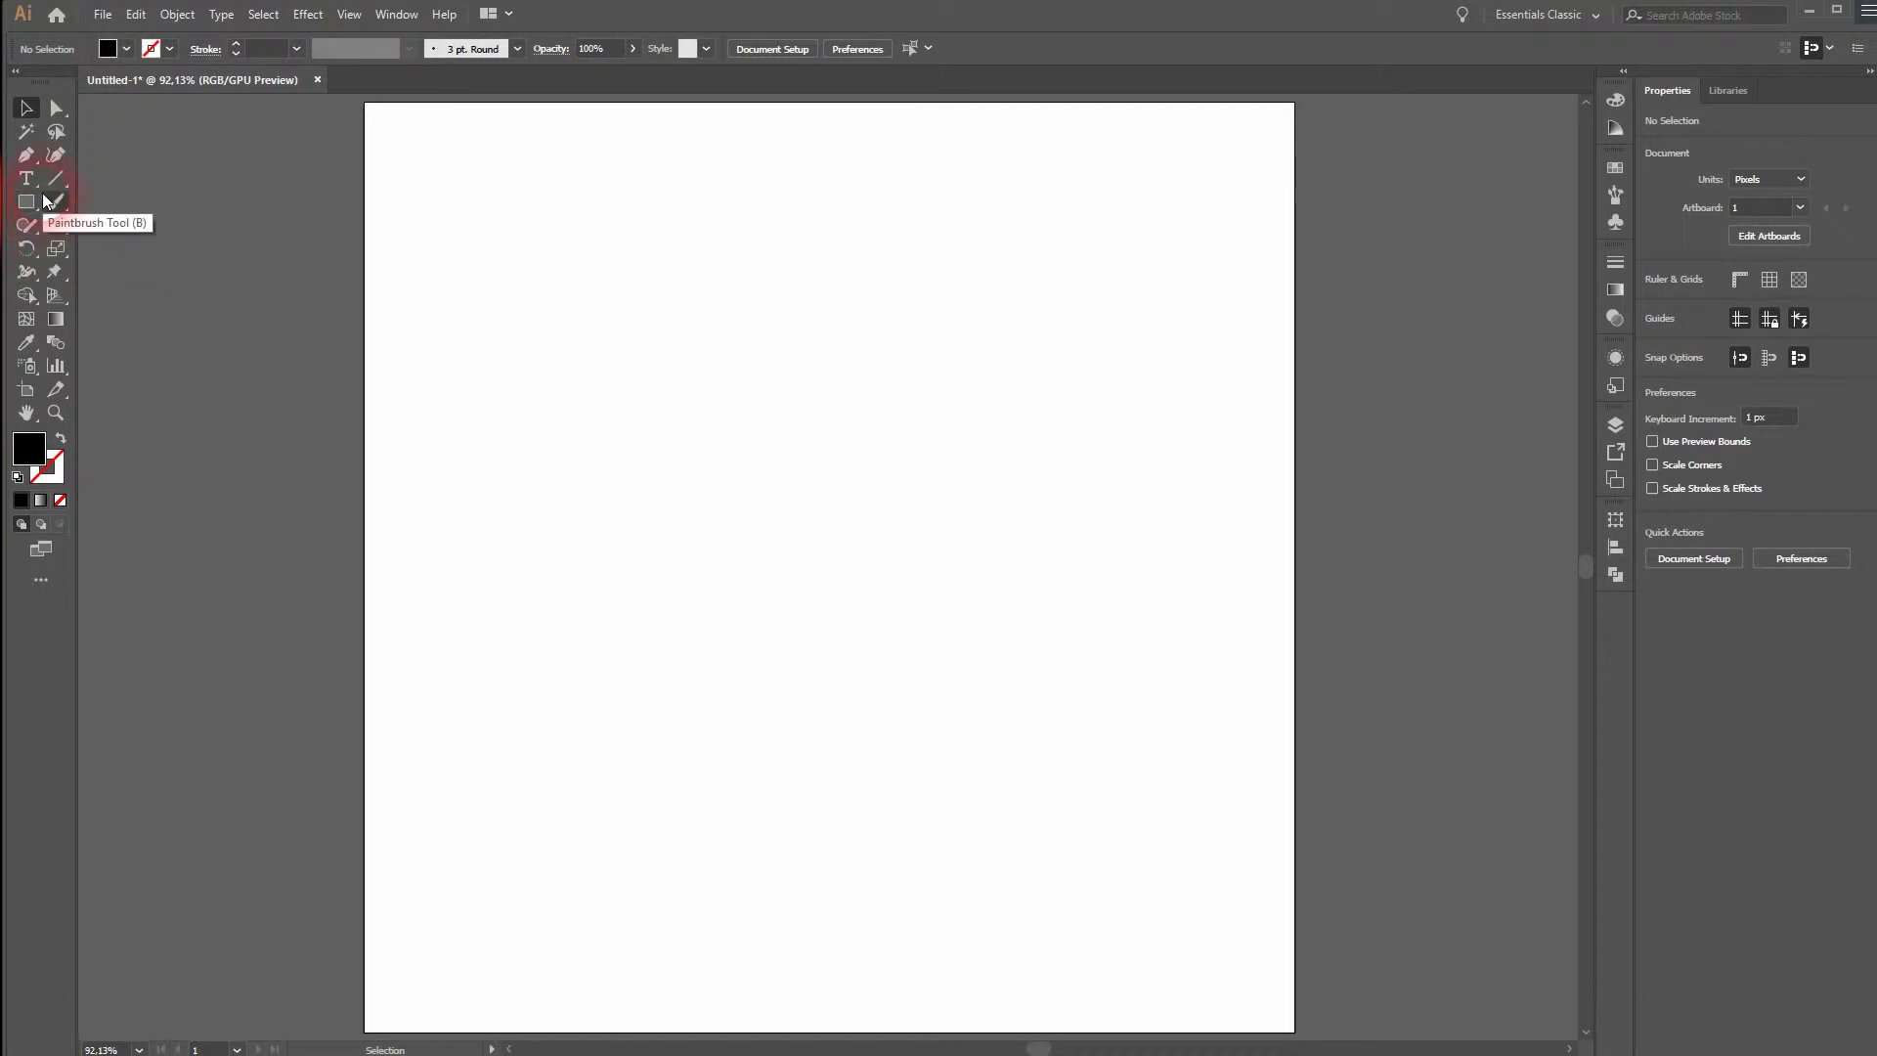
Draw a black rectangle about 148 by 296 px and a wide, thin bar about 270 by 37 px above it
left_click_drag(798, 355, 960, 690)
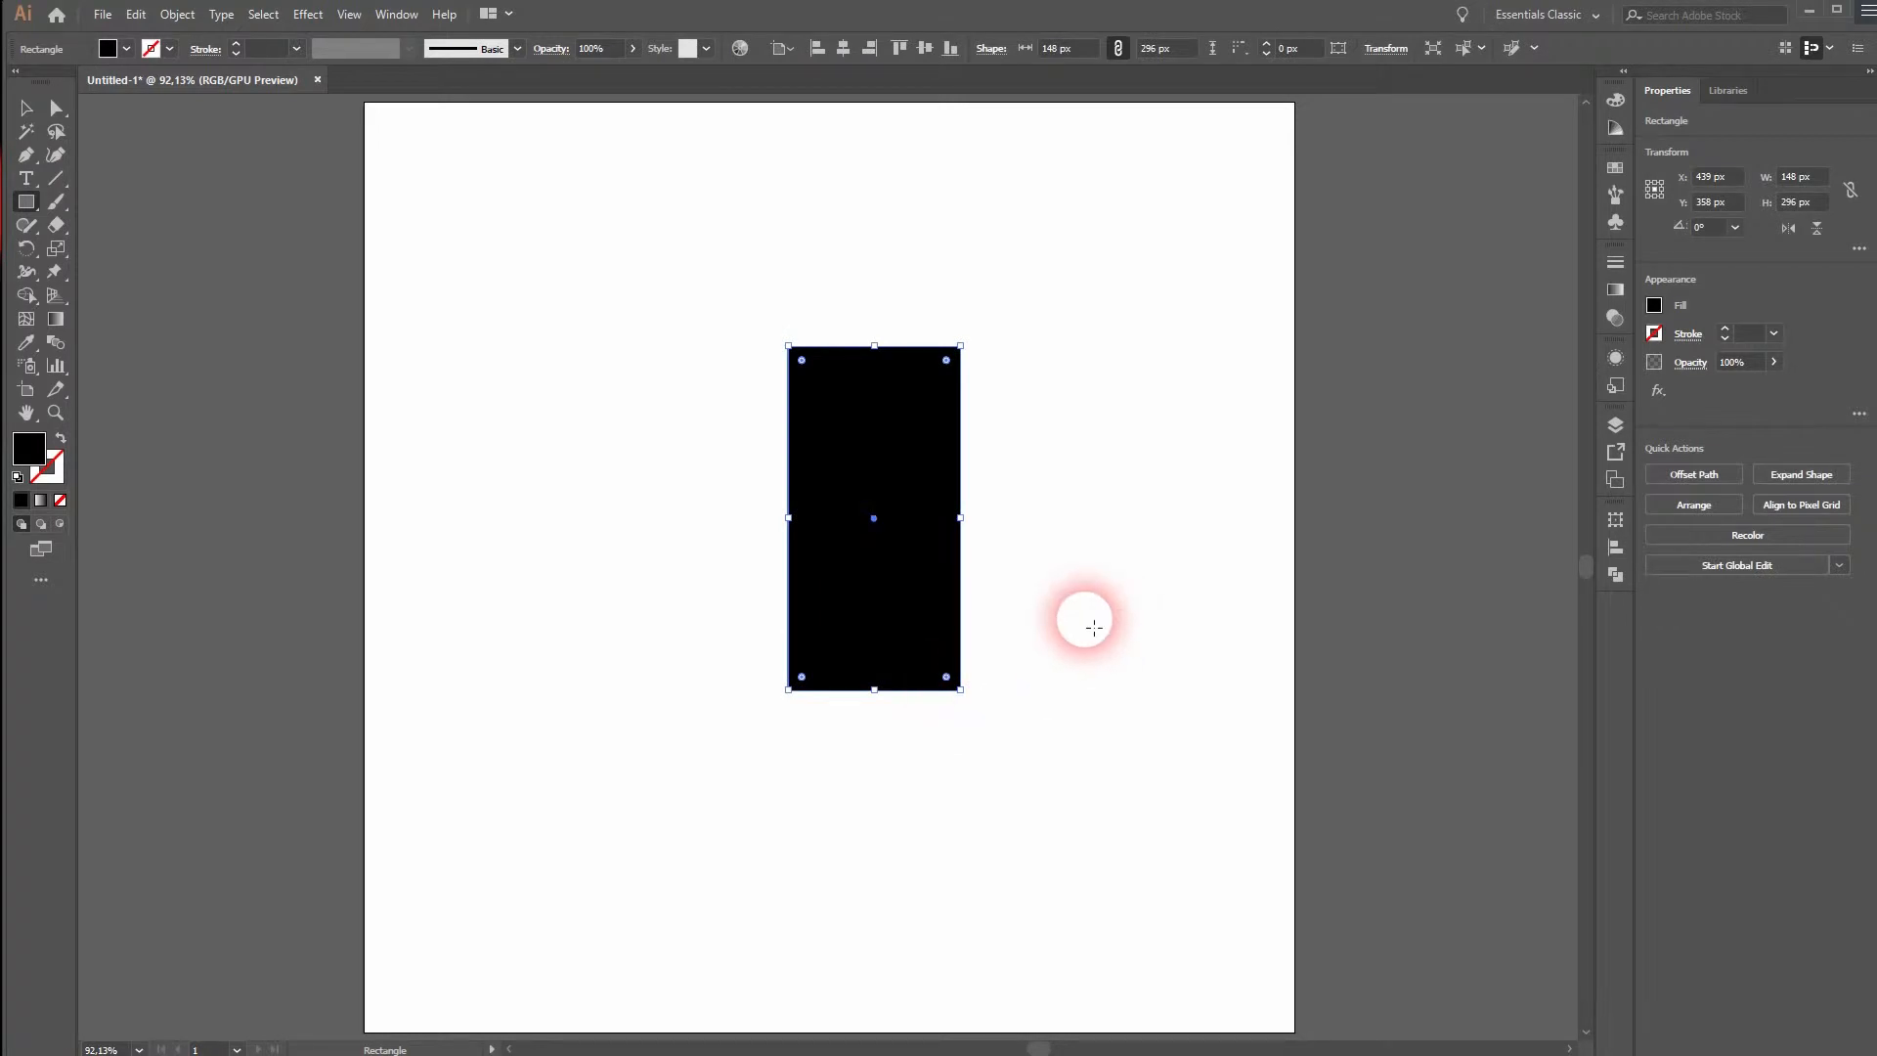
left_click(711, 273, "ctrl")
left_click_drag(662, 256, 927, 317)
Position the thin bar just above the tall rectangle, leaving a narrow gap between them
key("v")
key("Left")
key("Left")
key("Left")
key("Left")
key("Left")
key("Left")
key("Left")
key("Left")
key("Left")
left_click(1064, 526)
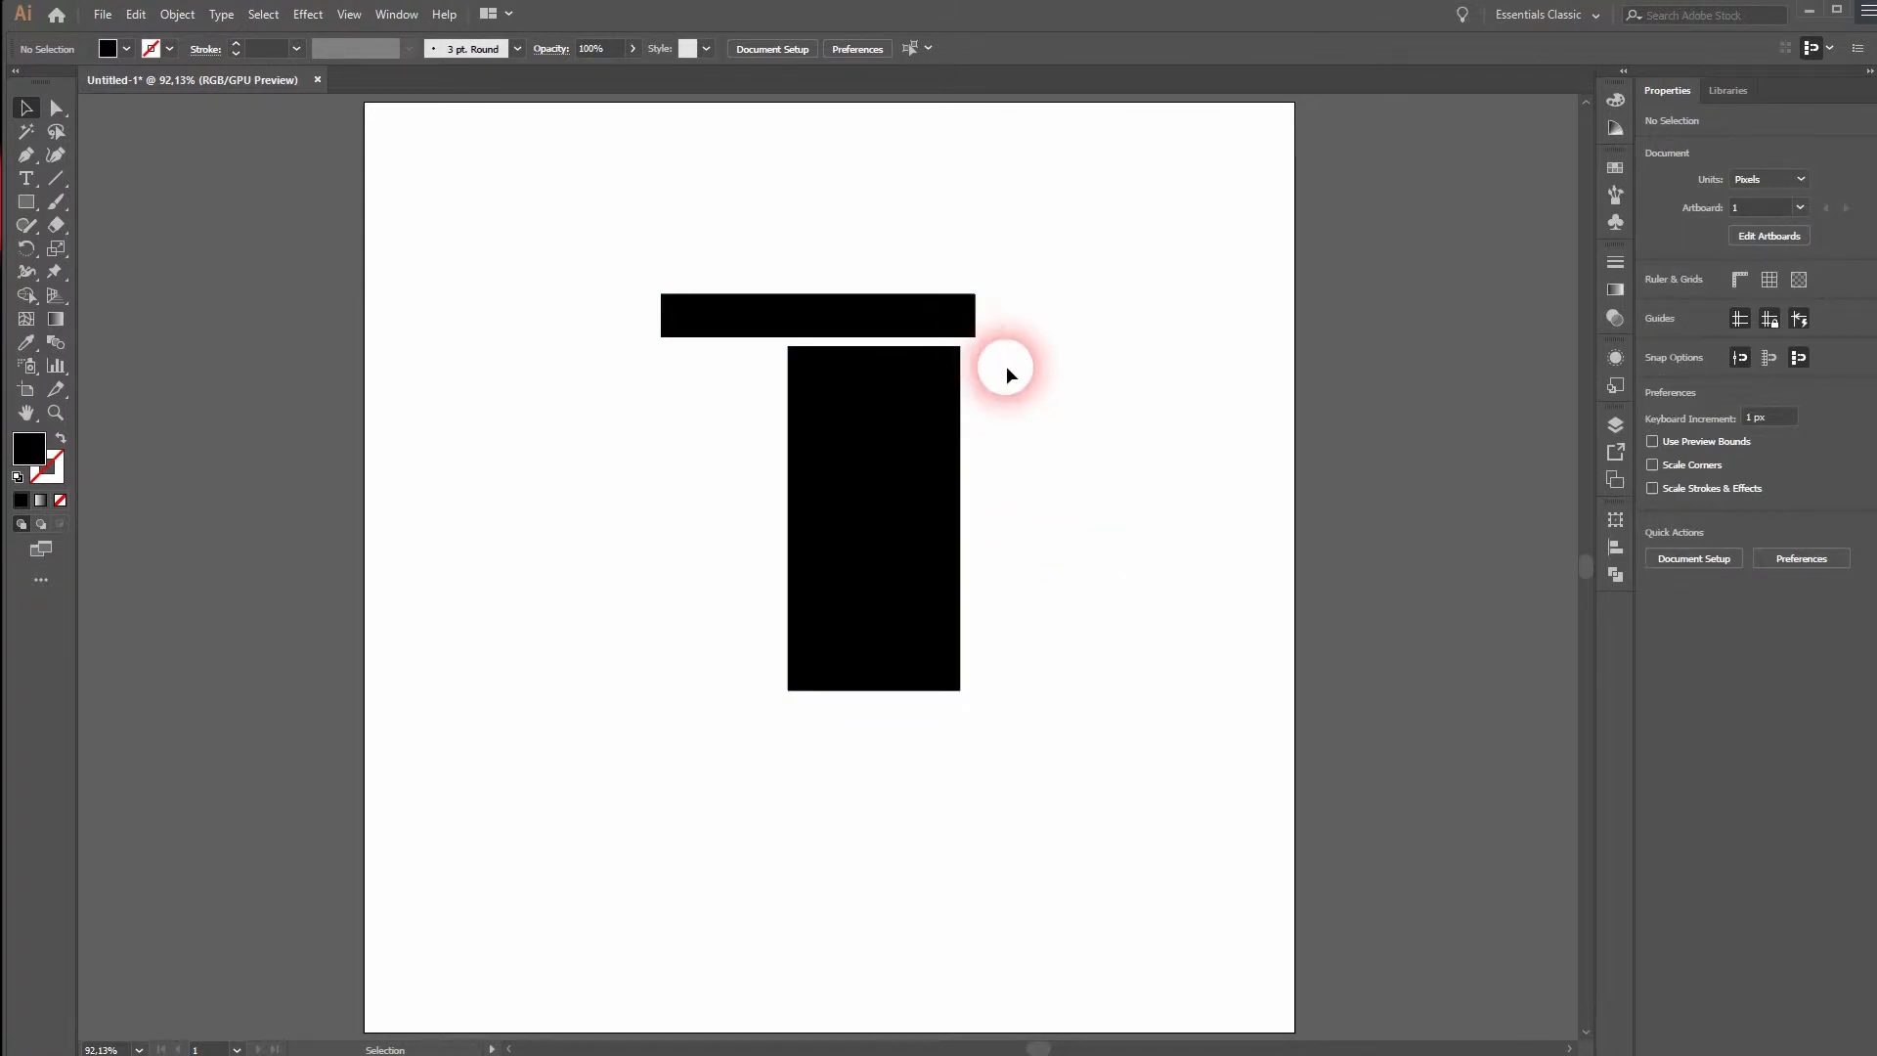
Move the tall rectangle's top-right corner out to the bar's right end and slant the bar's top-right corner inward
key("a")
mouse_move(998, 353)
left_mouse_down()
mouse_move(941, 354)
mouse_move(975, 357)
left_mouse_up()
left_click(1052, 441)
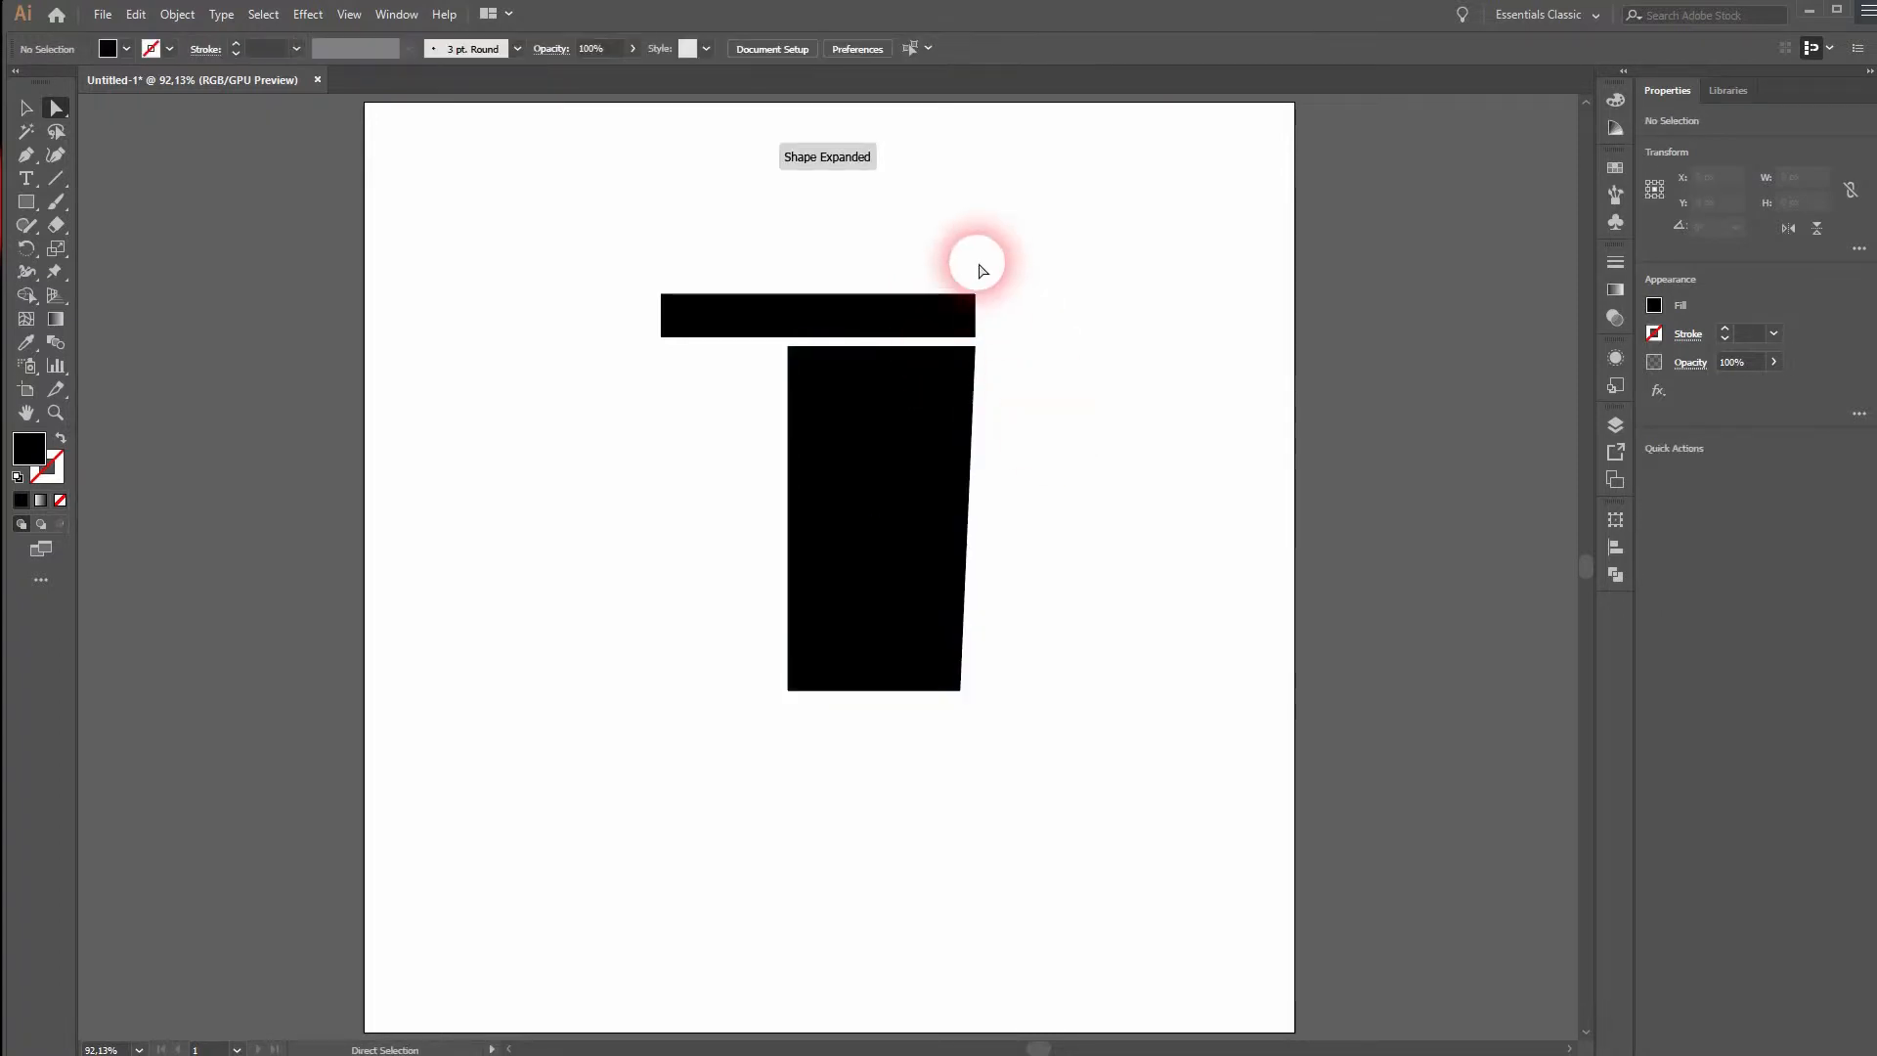
left_click(973, 306)
left_click_drag(972, 298, 957, 295)
left_click(1062, 463)
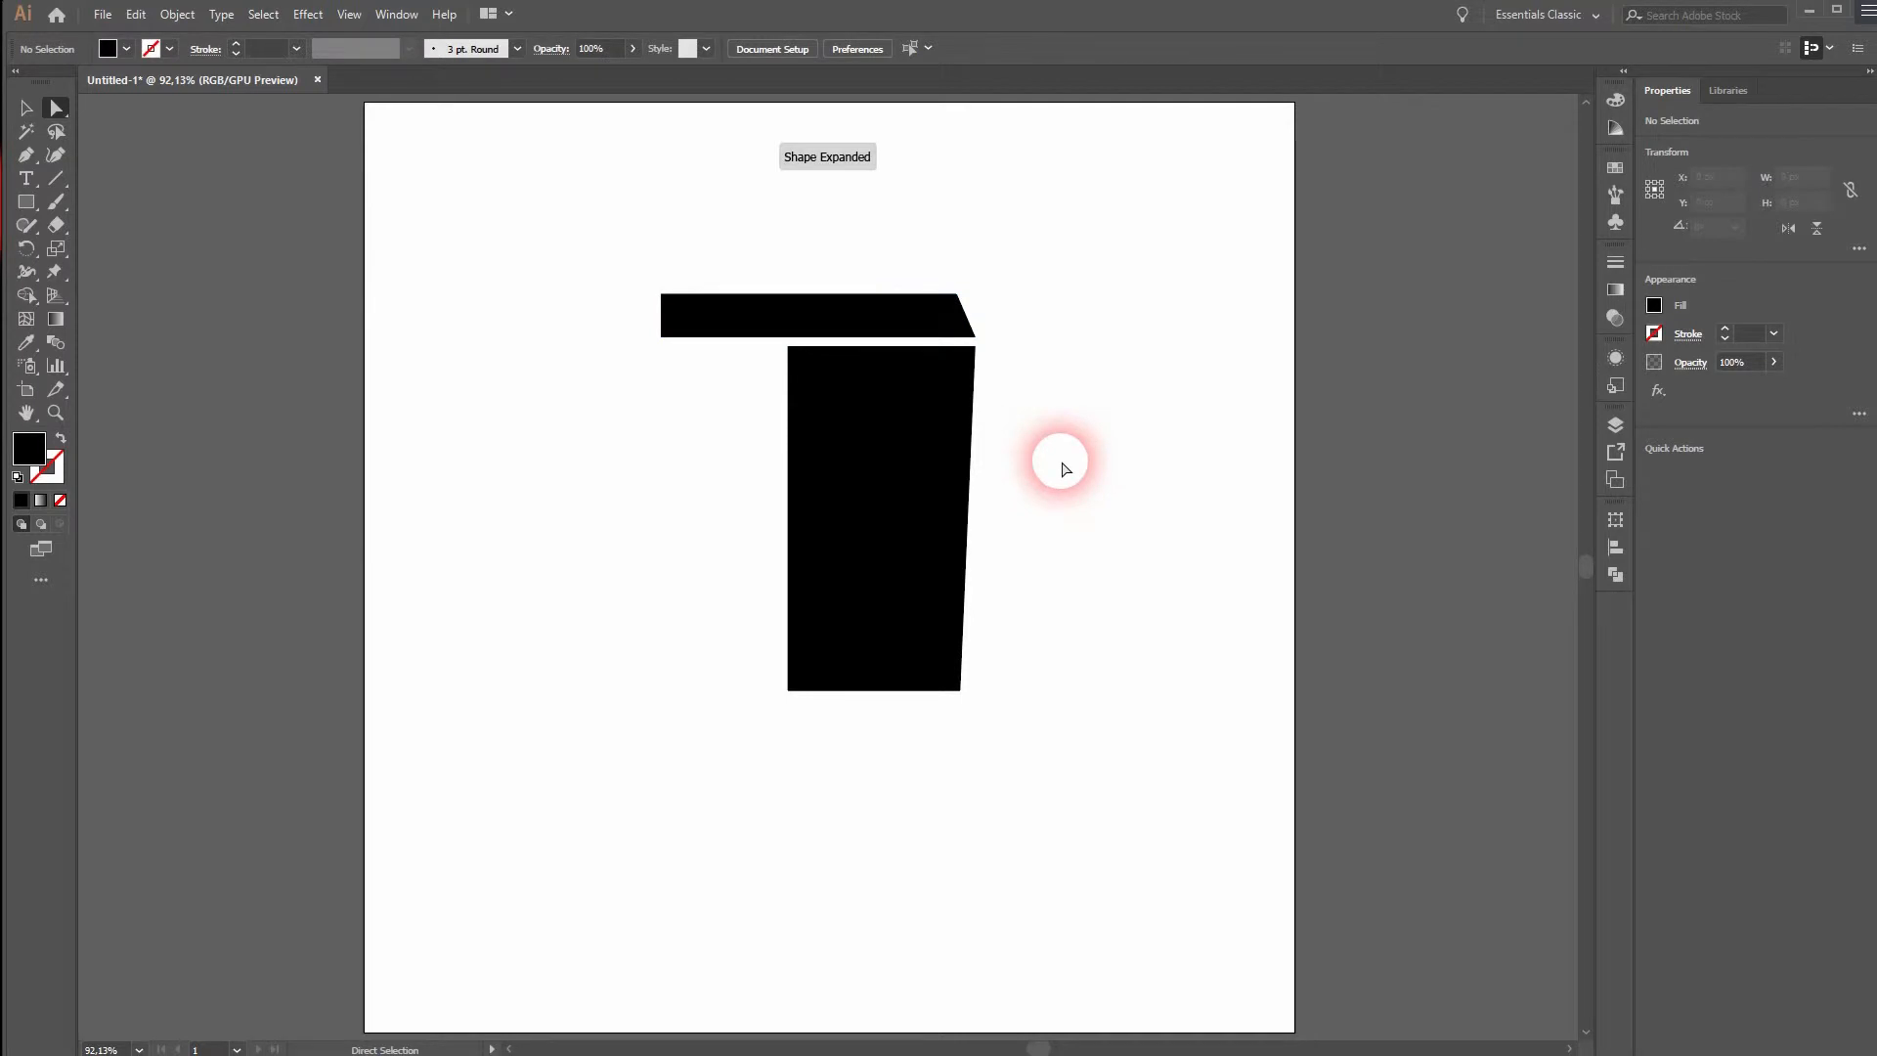
Shorten the bar from its left end to line up with the body's left edge
left_click(716, 324)
left_click_drag(662, 314, 789, 328)
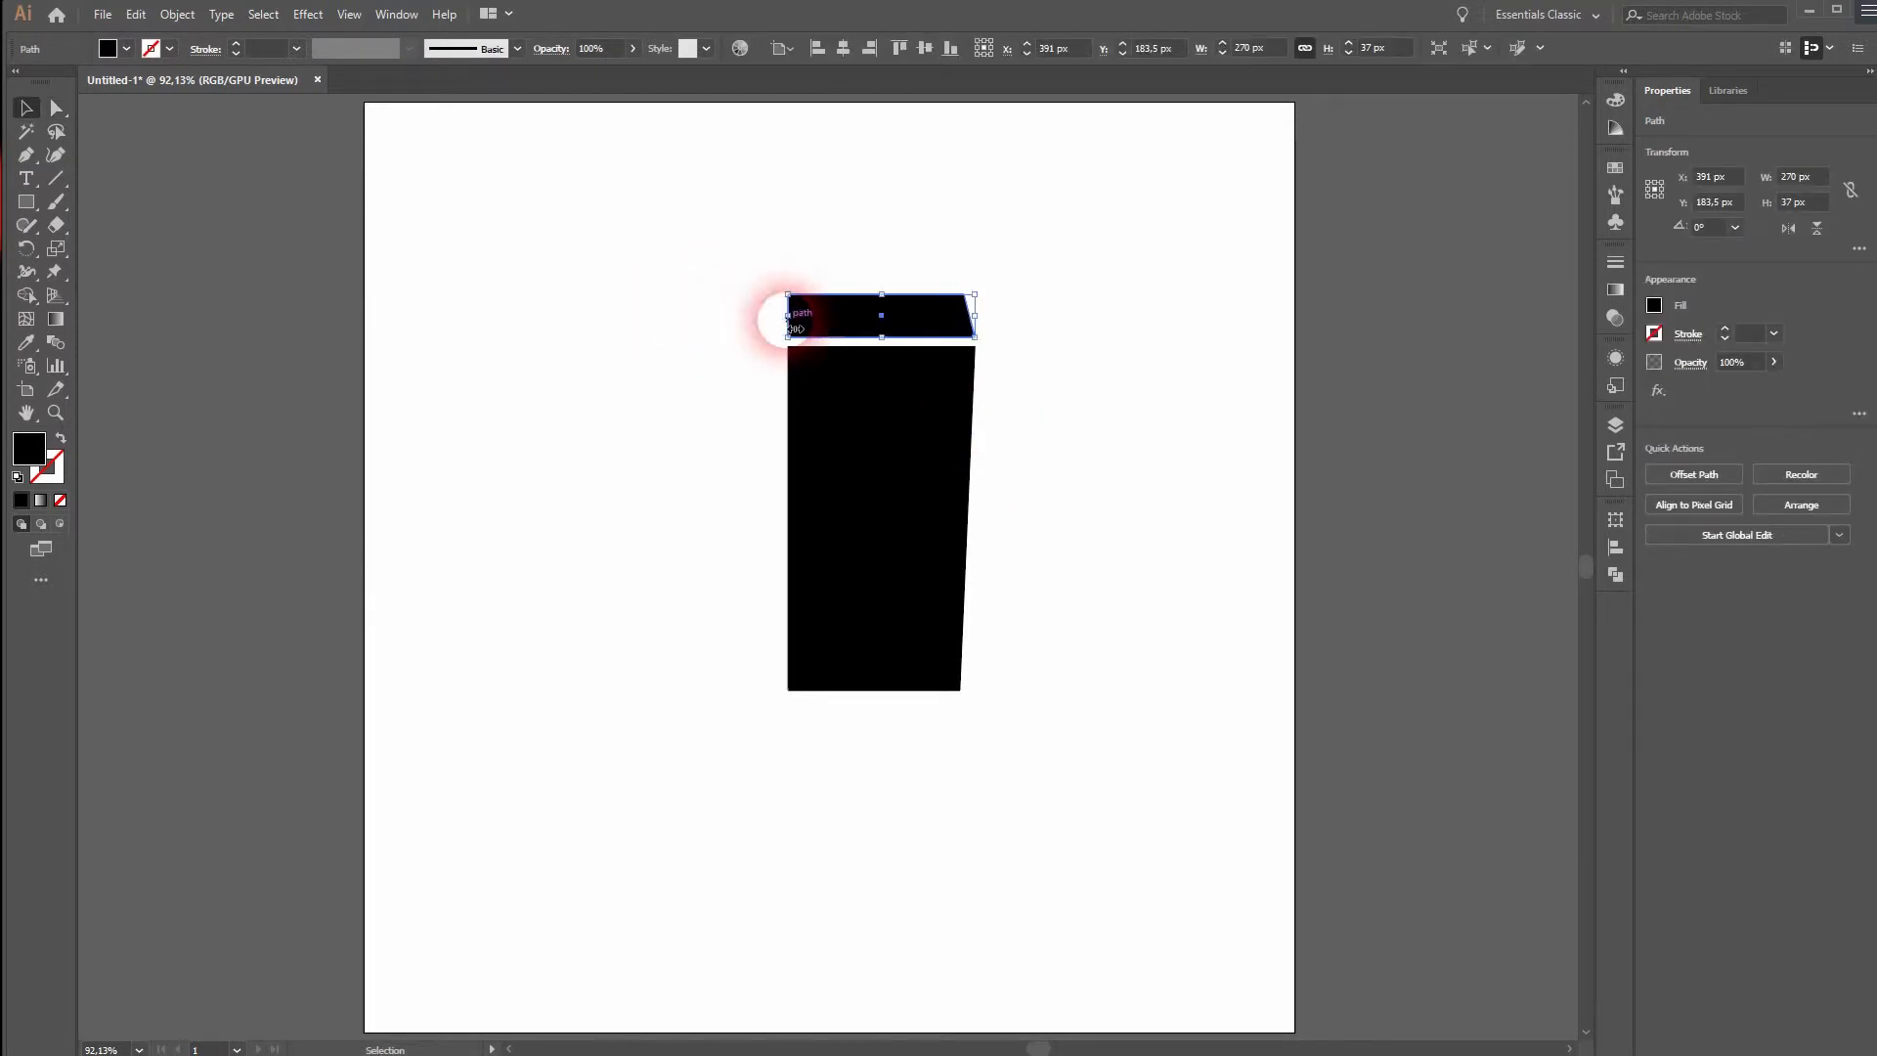
left_click(707, 667)
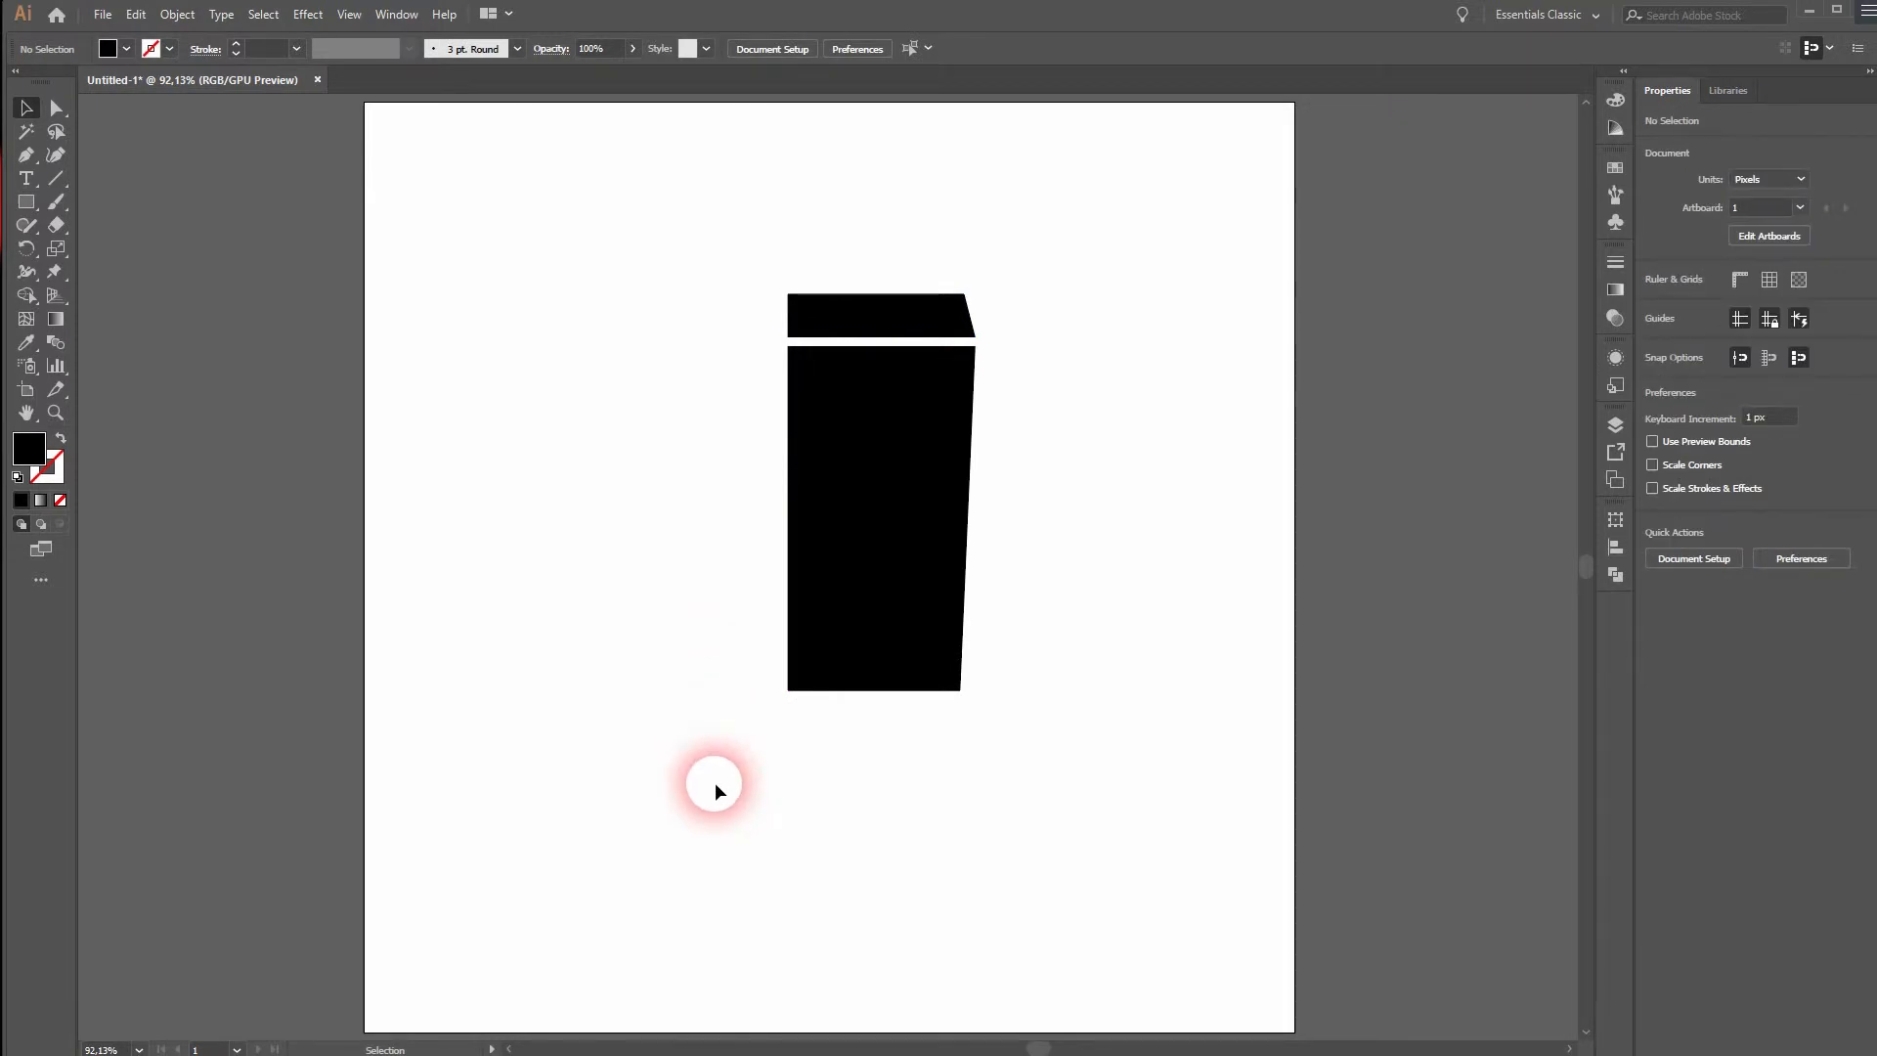
Draw a slot rectangle about 37 by 224 px beside the body and fill it with white
left_click(26, 202)
left_click_drag(644, 391, 692, 657)
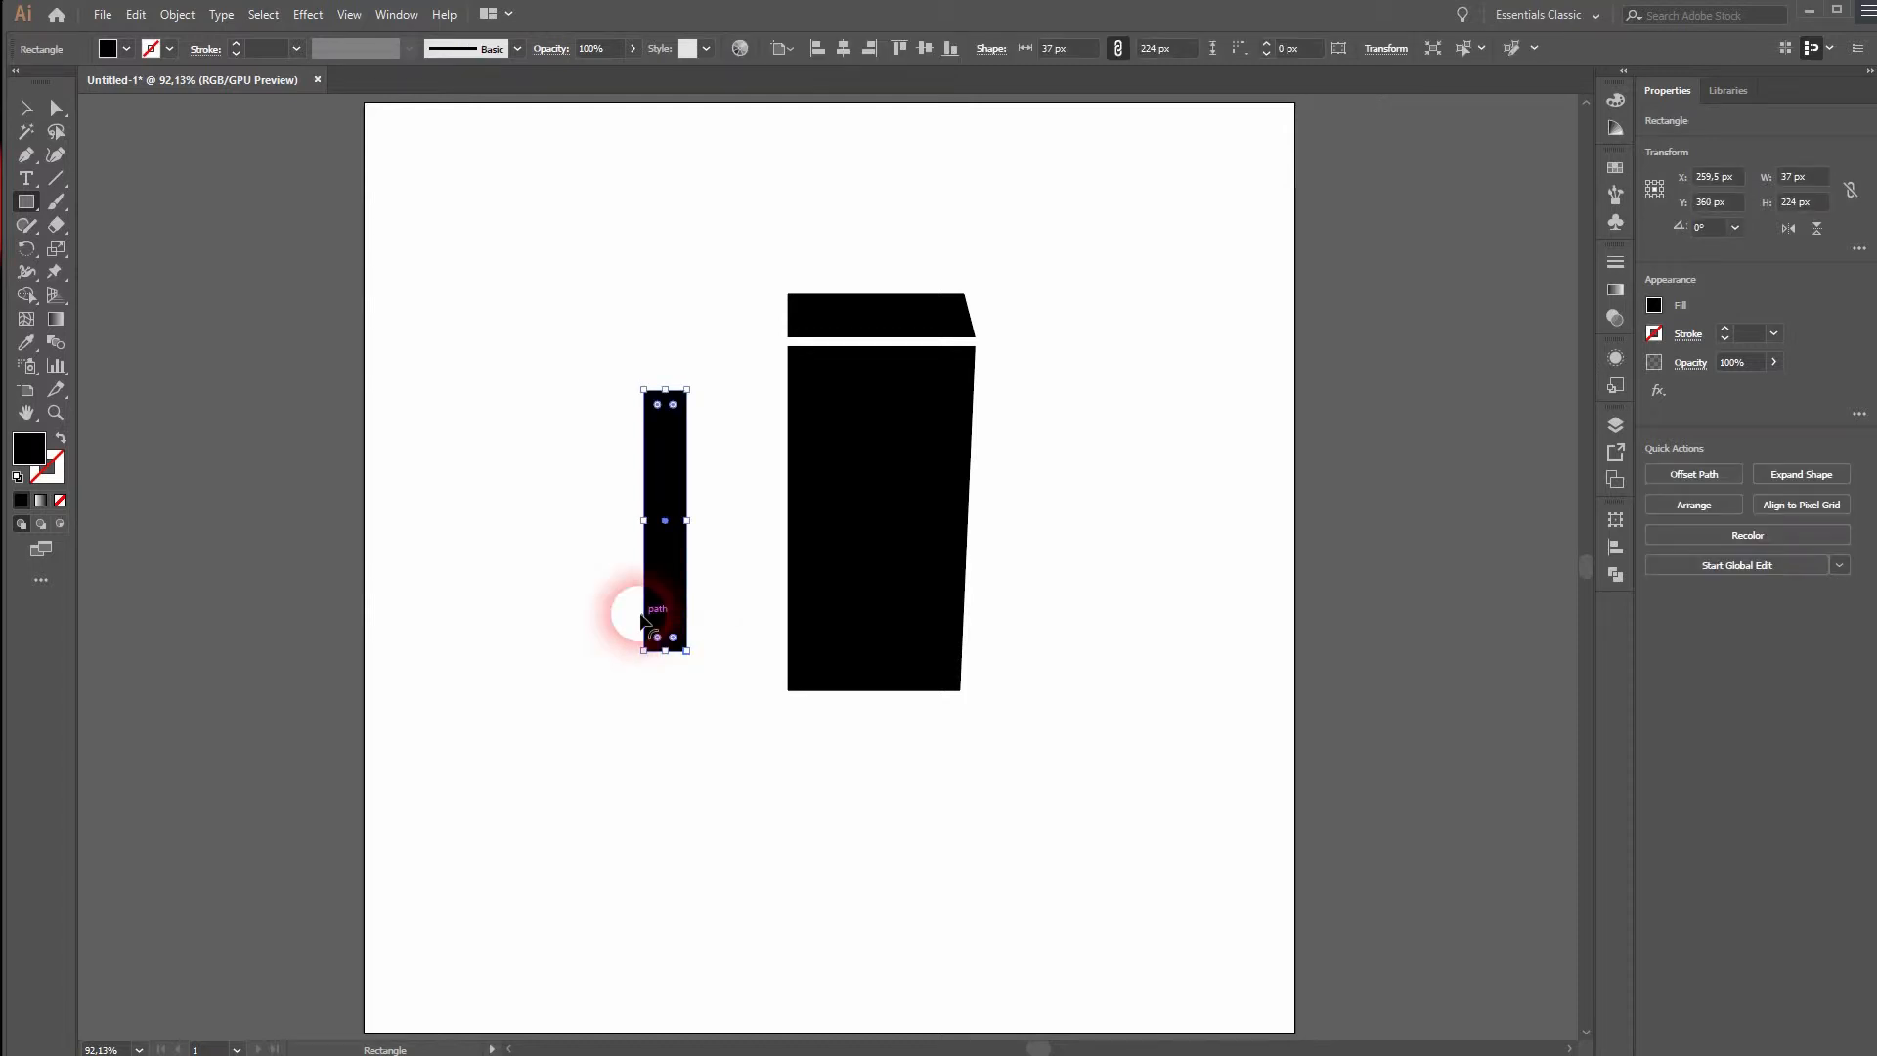
left_click(128, 50)
left_click(56, 85)
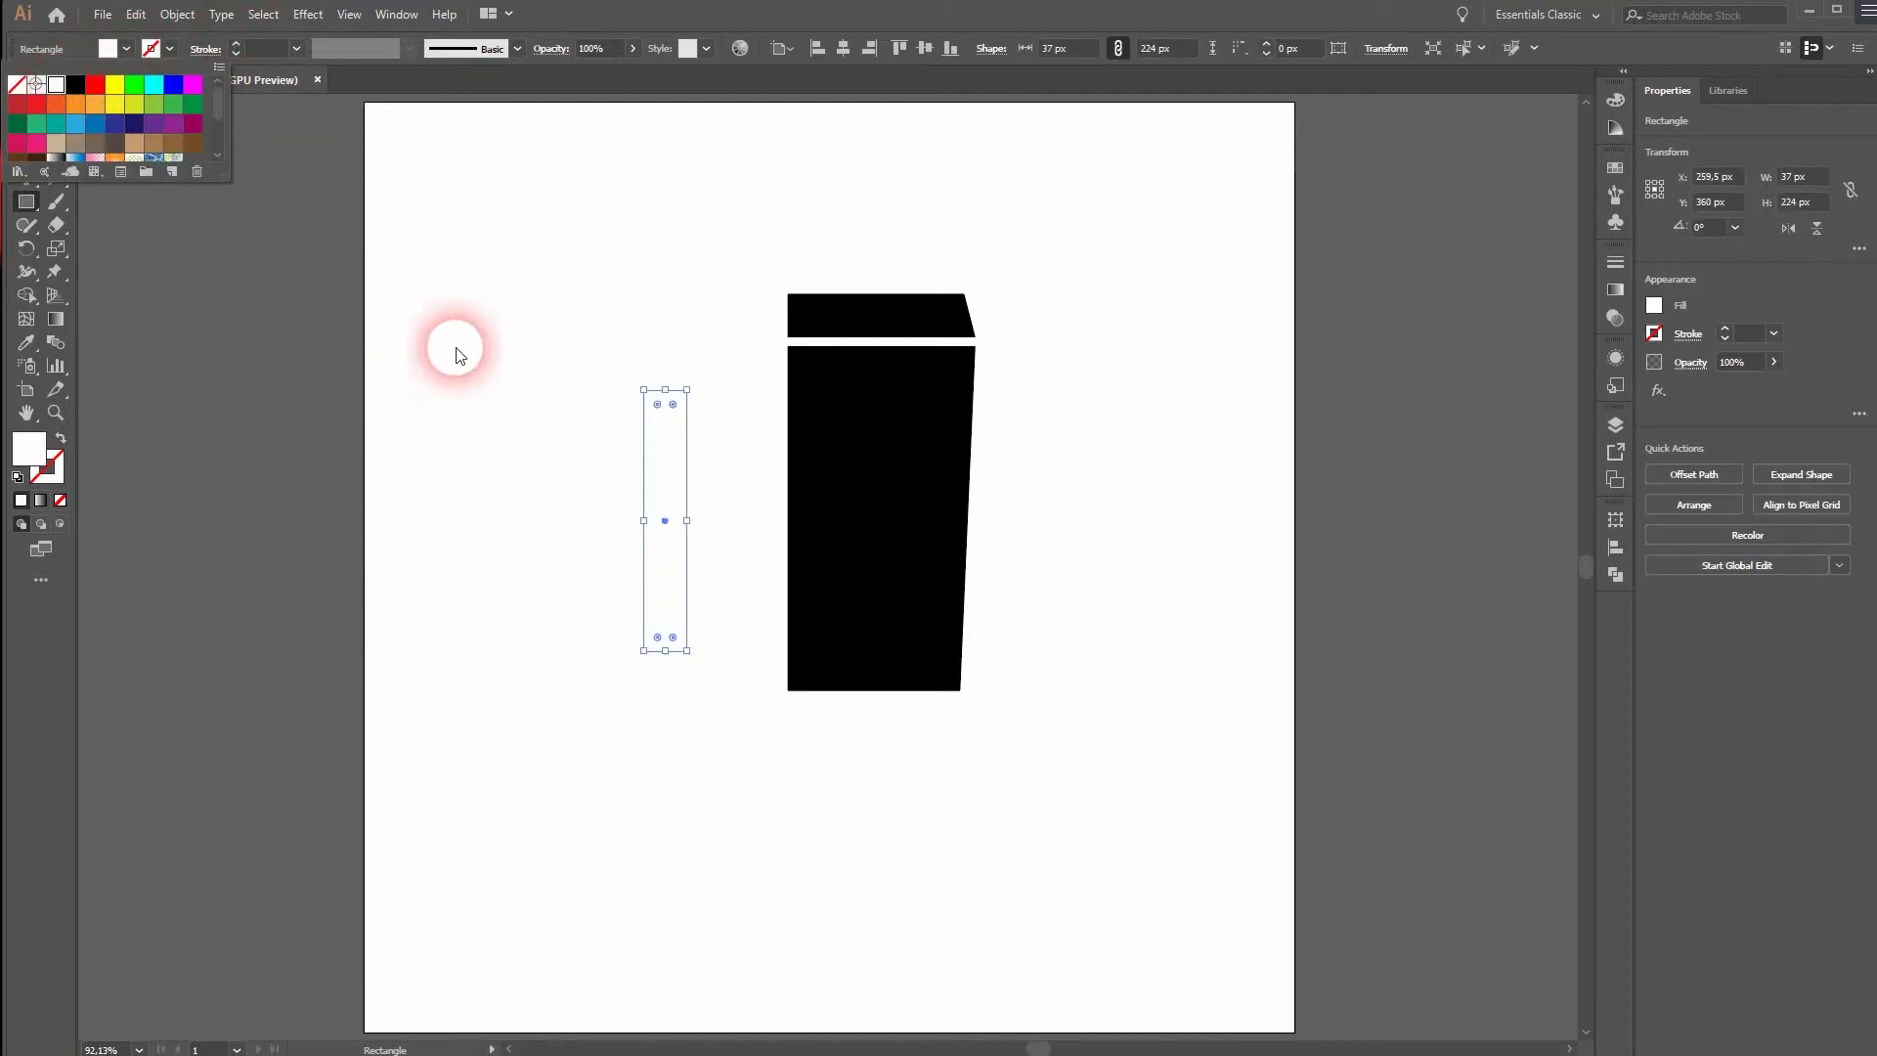
Round the slot's ends fully and place one slot centred on the body's left edge and a copy in the body's middle
left_click(668, 449)
key("v")
left_click_drag(658, 409, 795, 479)
left_click(659, 730)
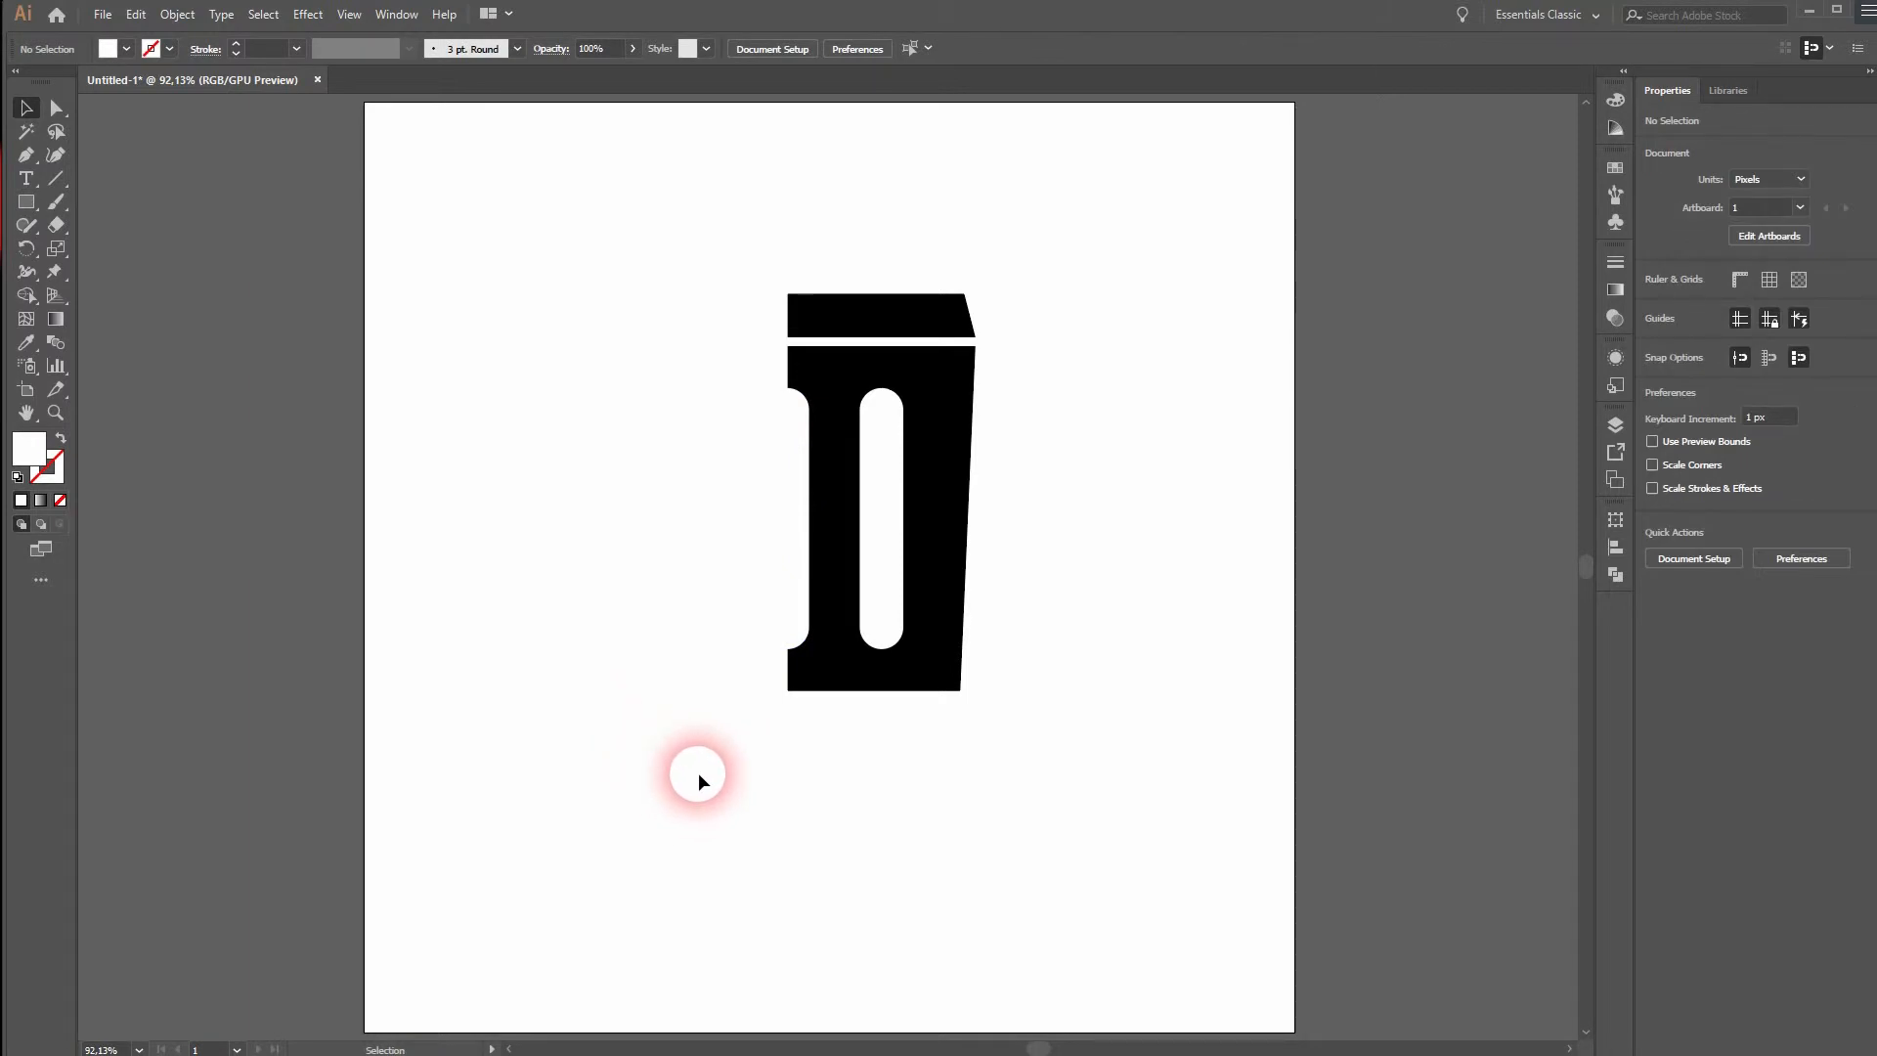
Remove the part of the left slot that sticks out beyond the body with the Shape Builder tool
left_click_drag(689, 796, 1071, 220)
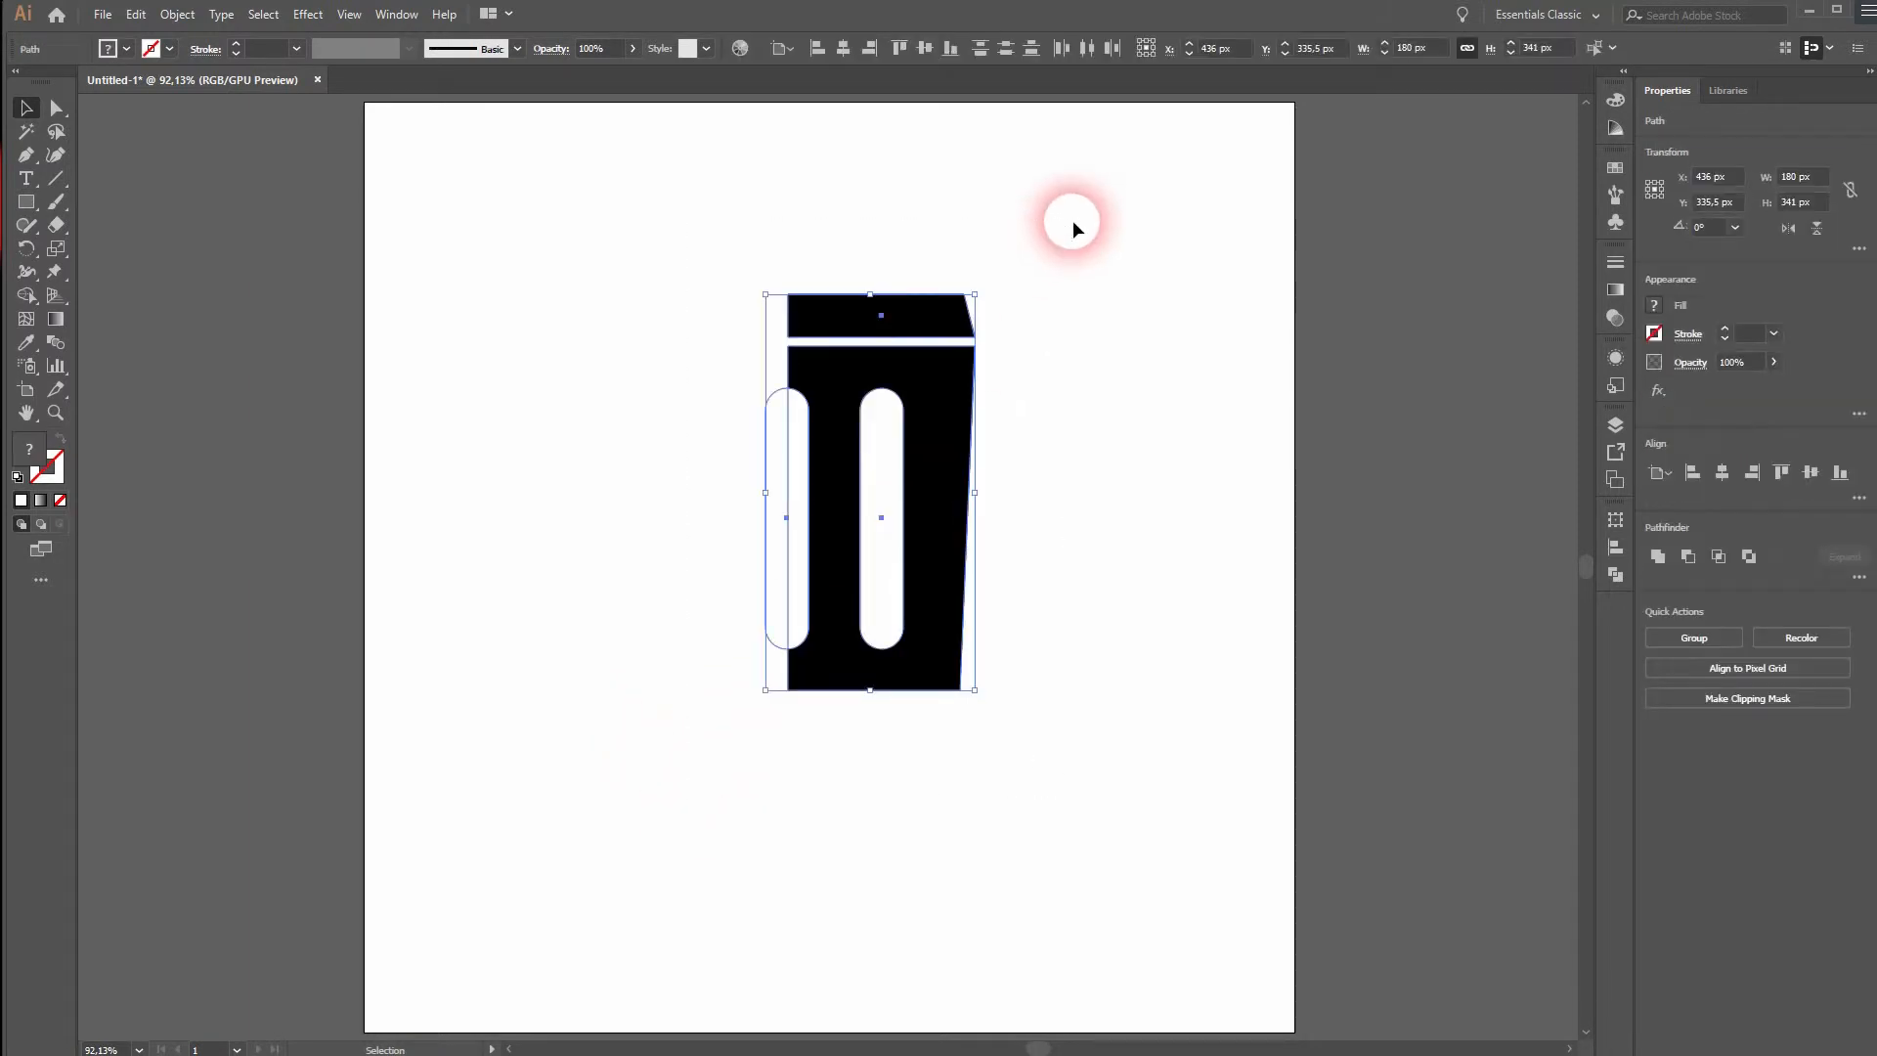
left_click(27, 297)
left_click(778, 581)
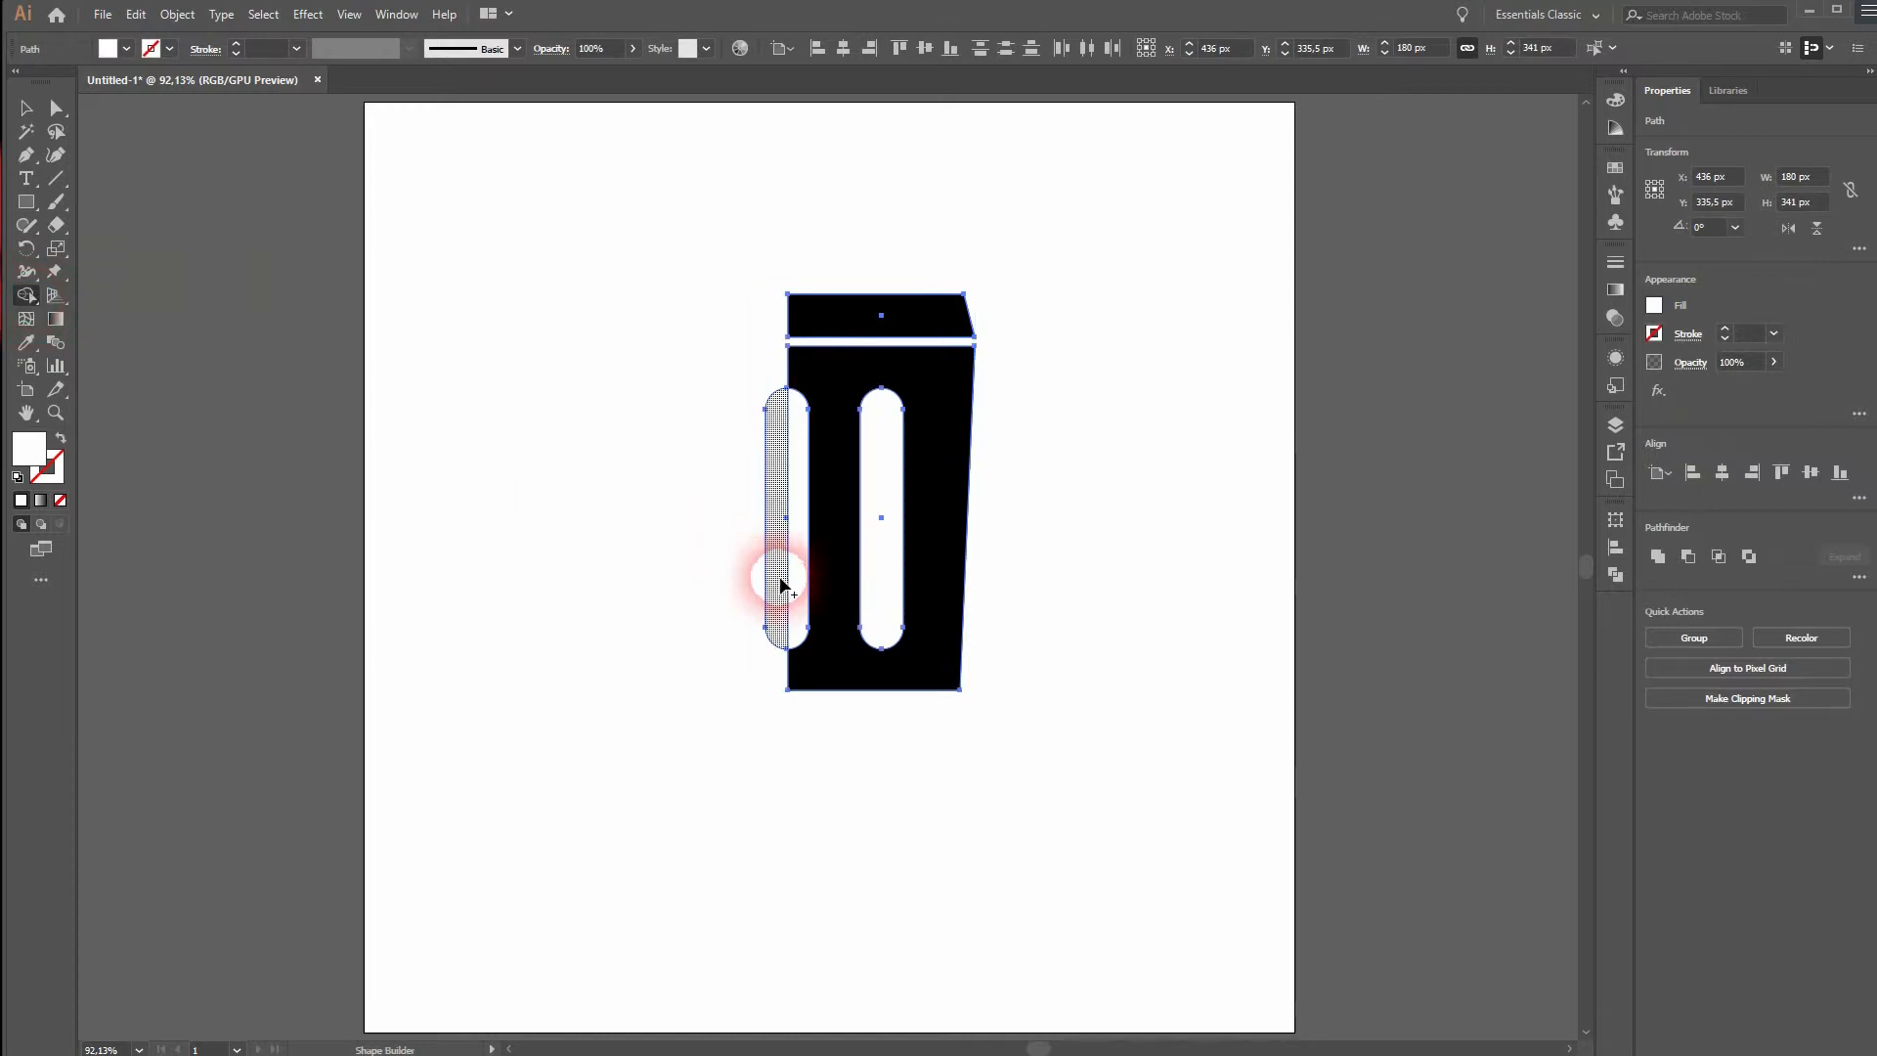
left_click(778, 581, "alt")
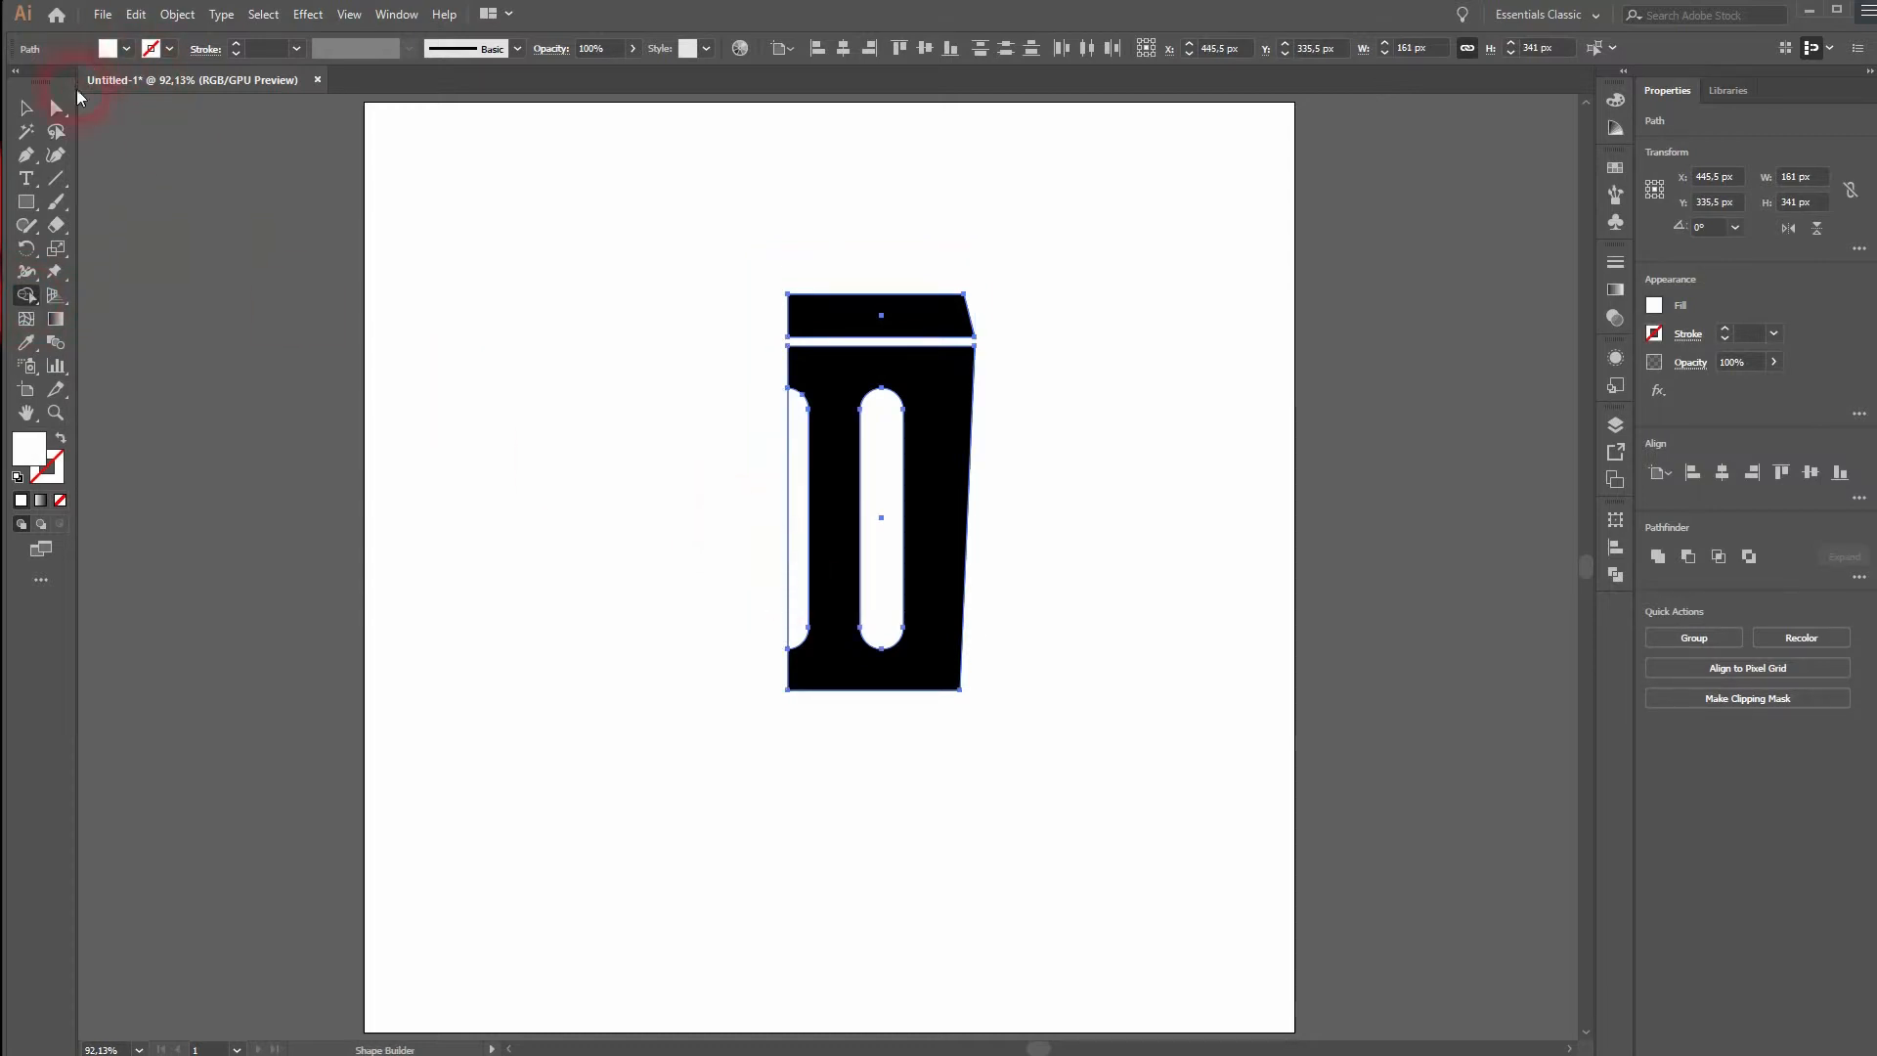
left_click(26, 110)
left_click(745, 758)
Reflect a copy of the whole half bin, with lid and slots, across the vertical axis
left_click_drag(677, 774, 1075, 237)
right_click(925, 311)
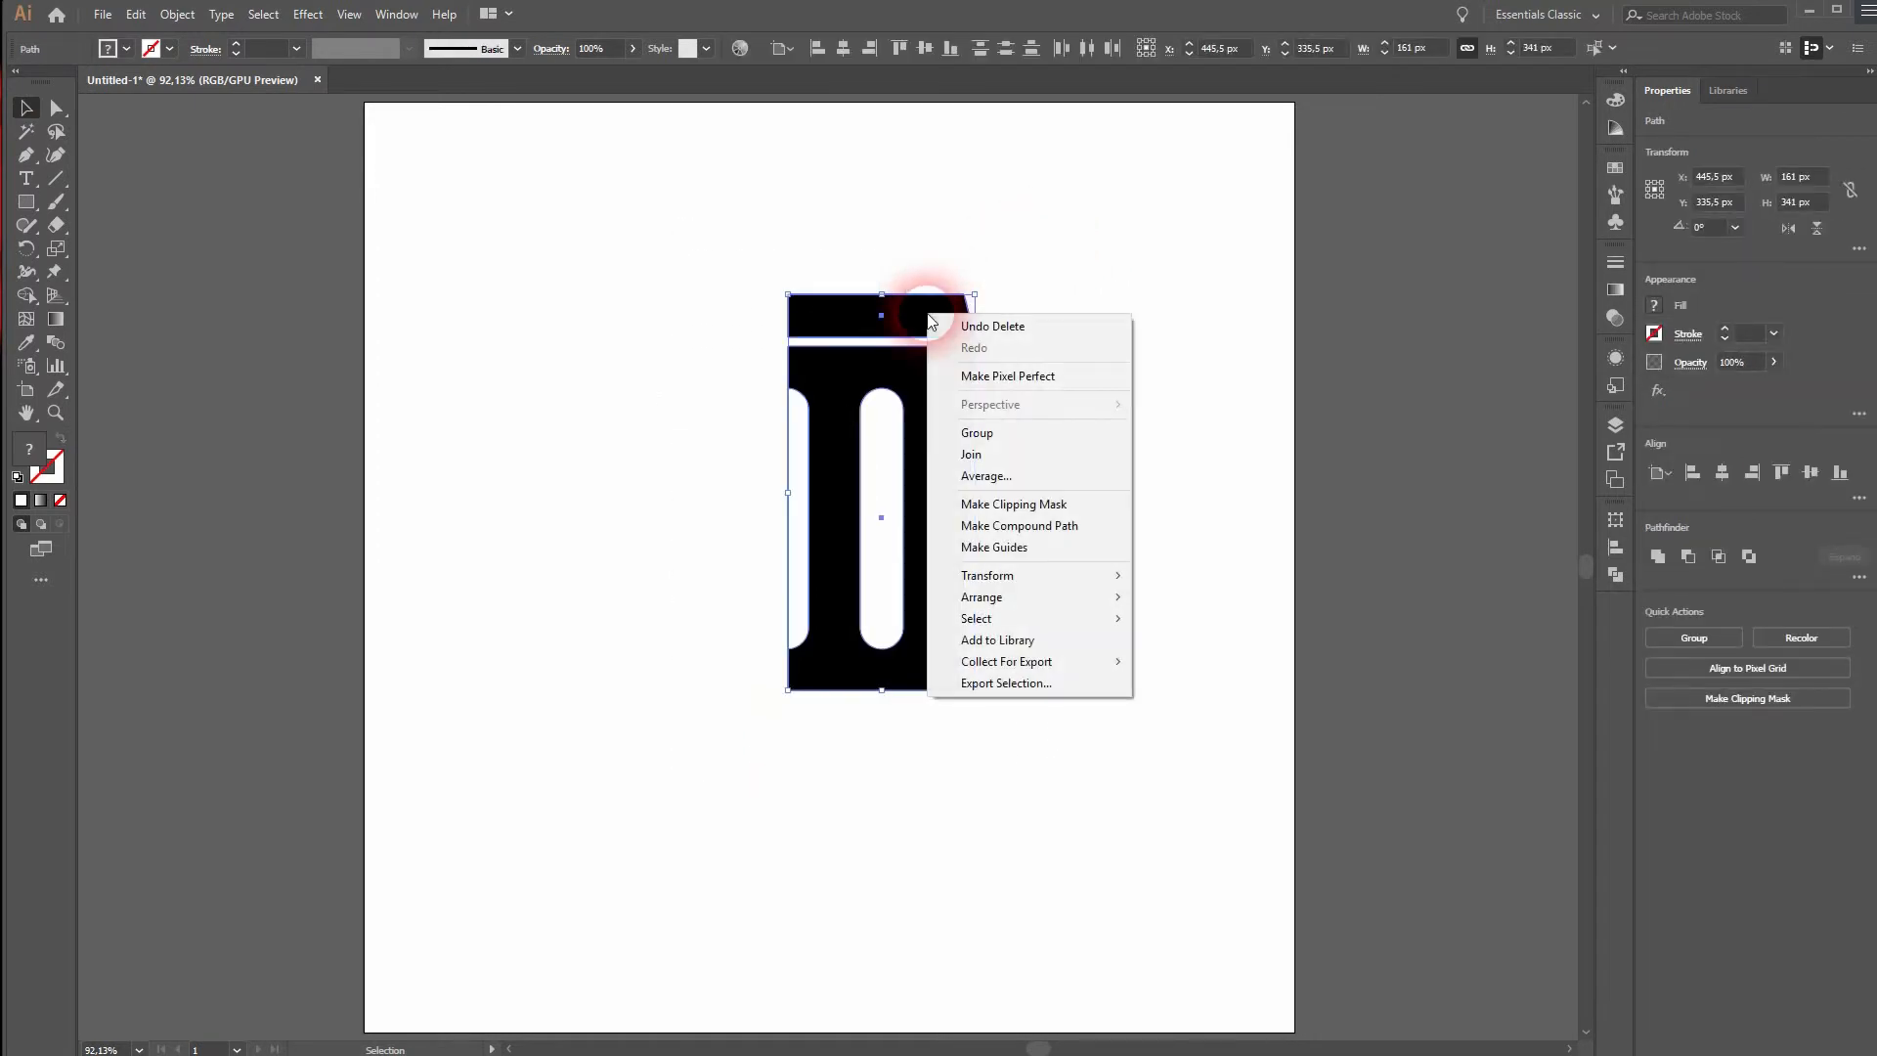
mouse_move(1098, 577)
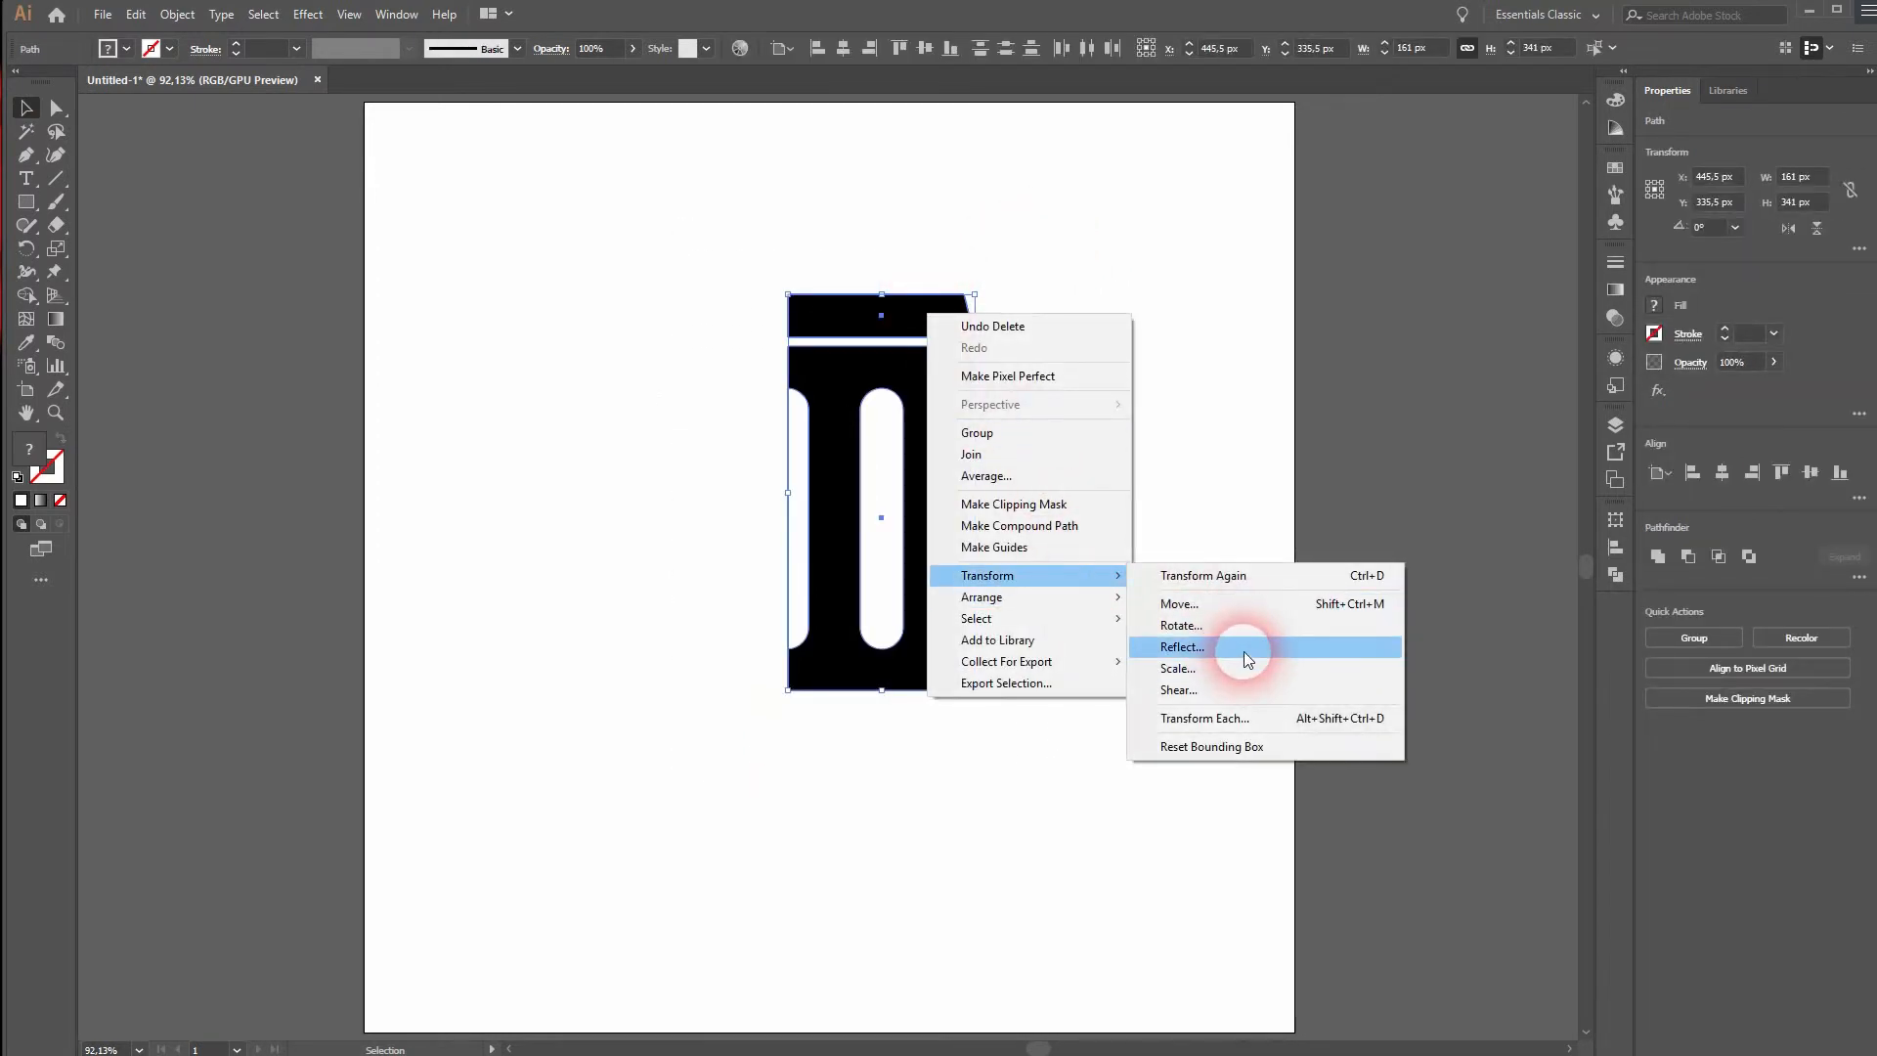
left_click(1243, 656)
left_click(1512, 460)
left_click(1512, 459)
left_click(1556, 500)
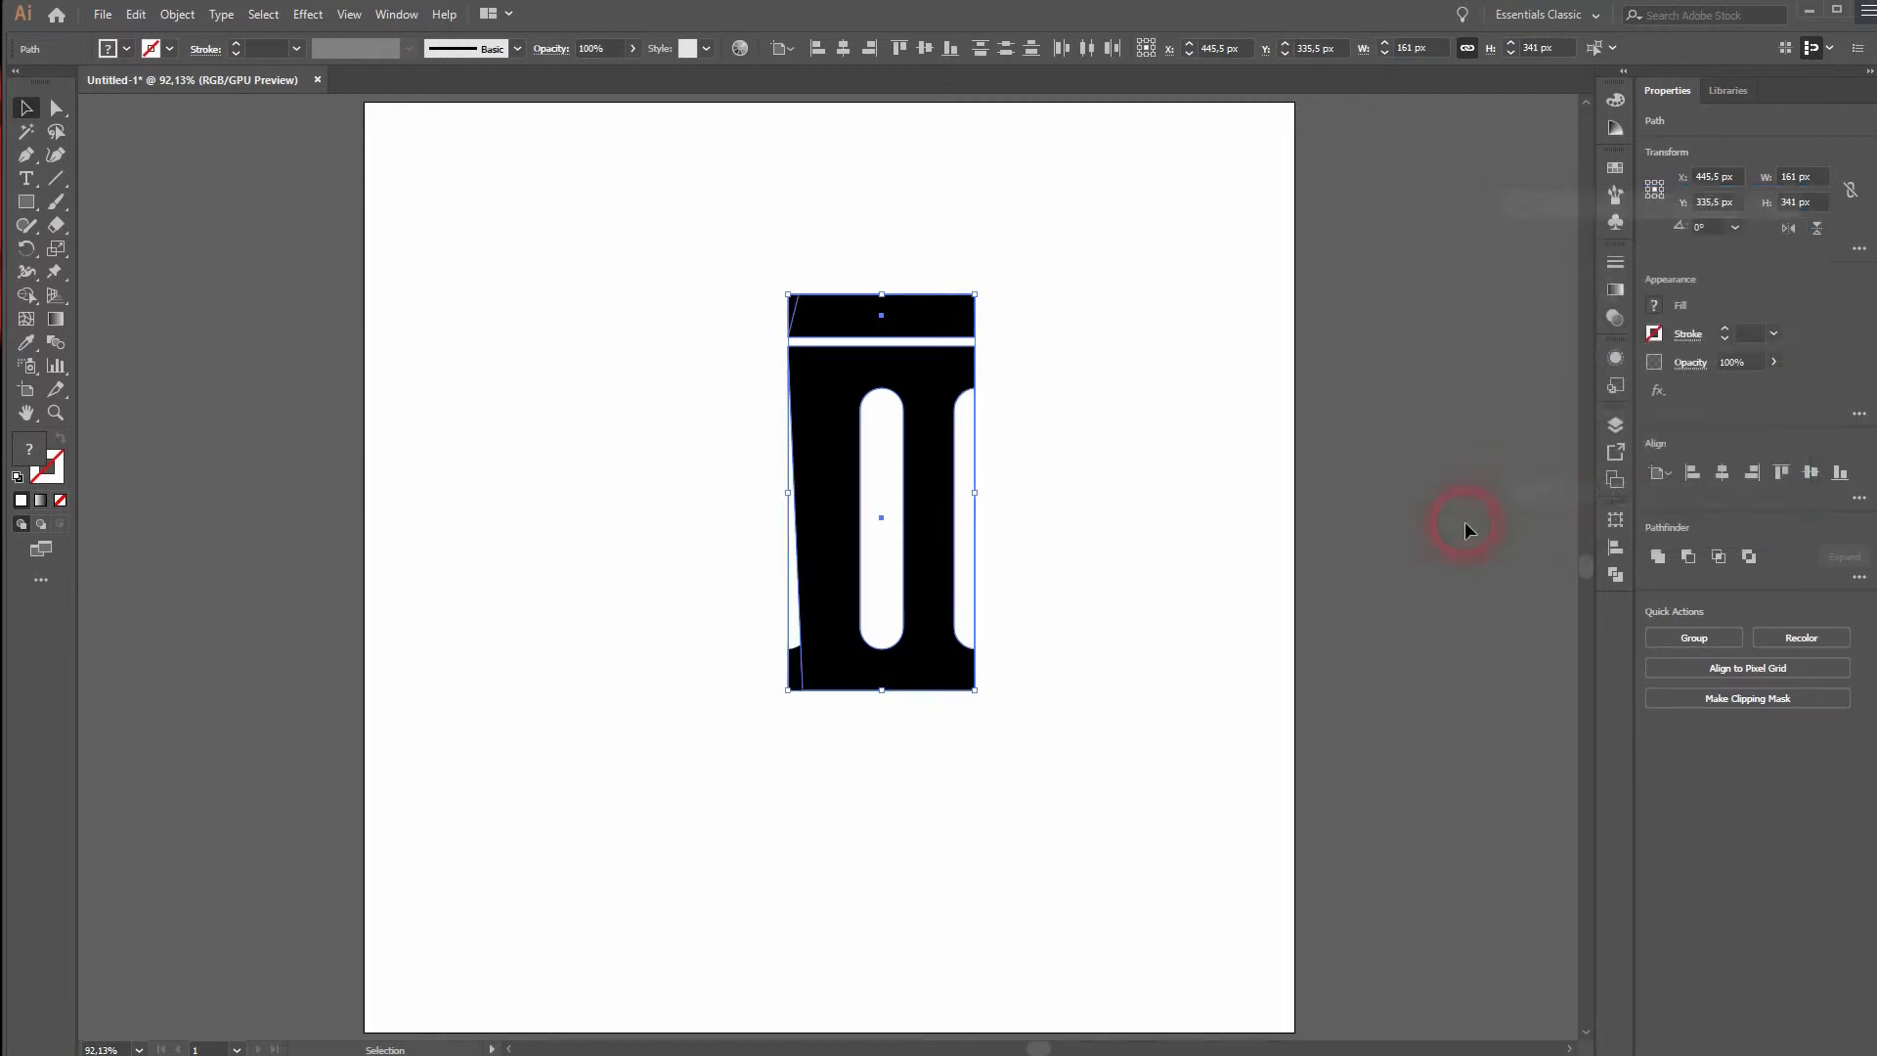
Move the mirrored half left until its inner edge meets the original half and the centre slot is complete
key("Left")
key("Left")
key("Left")
key("Left")
key("Left")
key("Left")
key("Left")
key("Left")
key("Left")
key("Left")
key("Left")
key("Left")
key("Left")
key("Left")
key("Left")
key("Left")
key("Left")
key("Left")
key("Left")
key("Left")
key("Left")
key("Left")
key("Left")
key("Left")
key("Left")
key("Left")
key("Left")
key("Left")
key("Left")
key("Left")
key("Left")
key("Left")
key("Left")
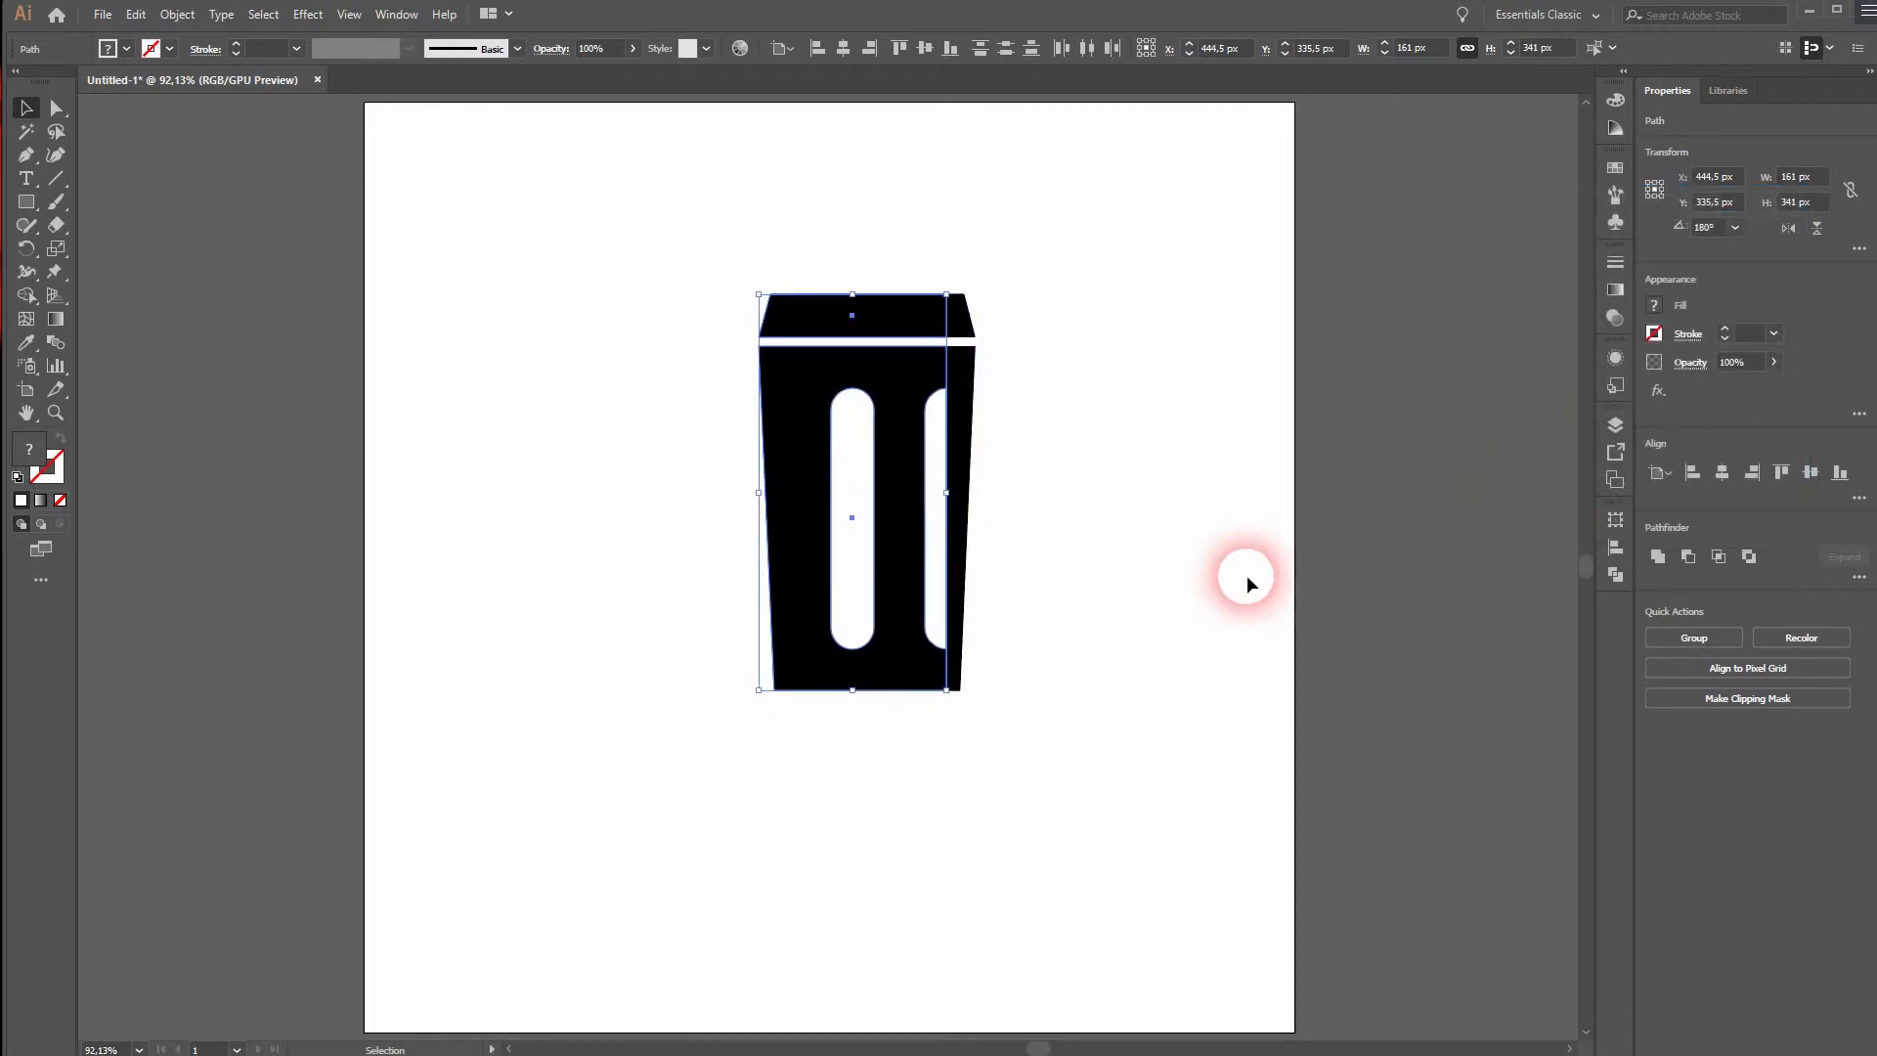
key("Left")
key("Left")
key("Left")
key("Left")
key("Left")
key("Left")
key("Left")
key("Left")
key("Left")
key("Left")
key("Left")
key("Left")
key("Left")
key("Left")
key("Left")
key("Left")
key("Left")
key("Left")
key("Left")
key("Left")
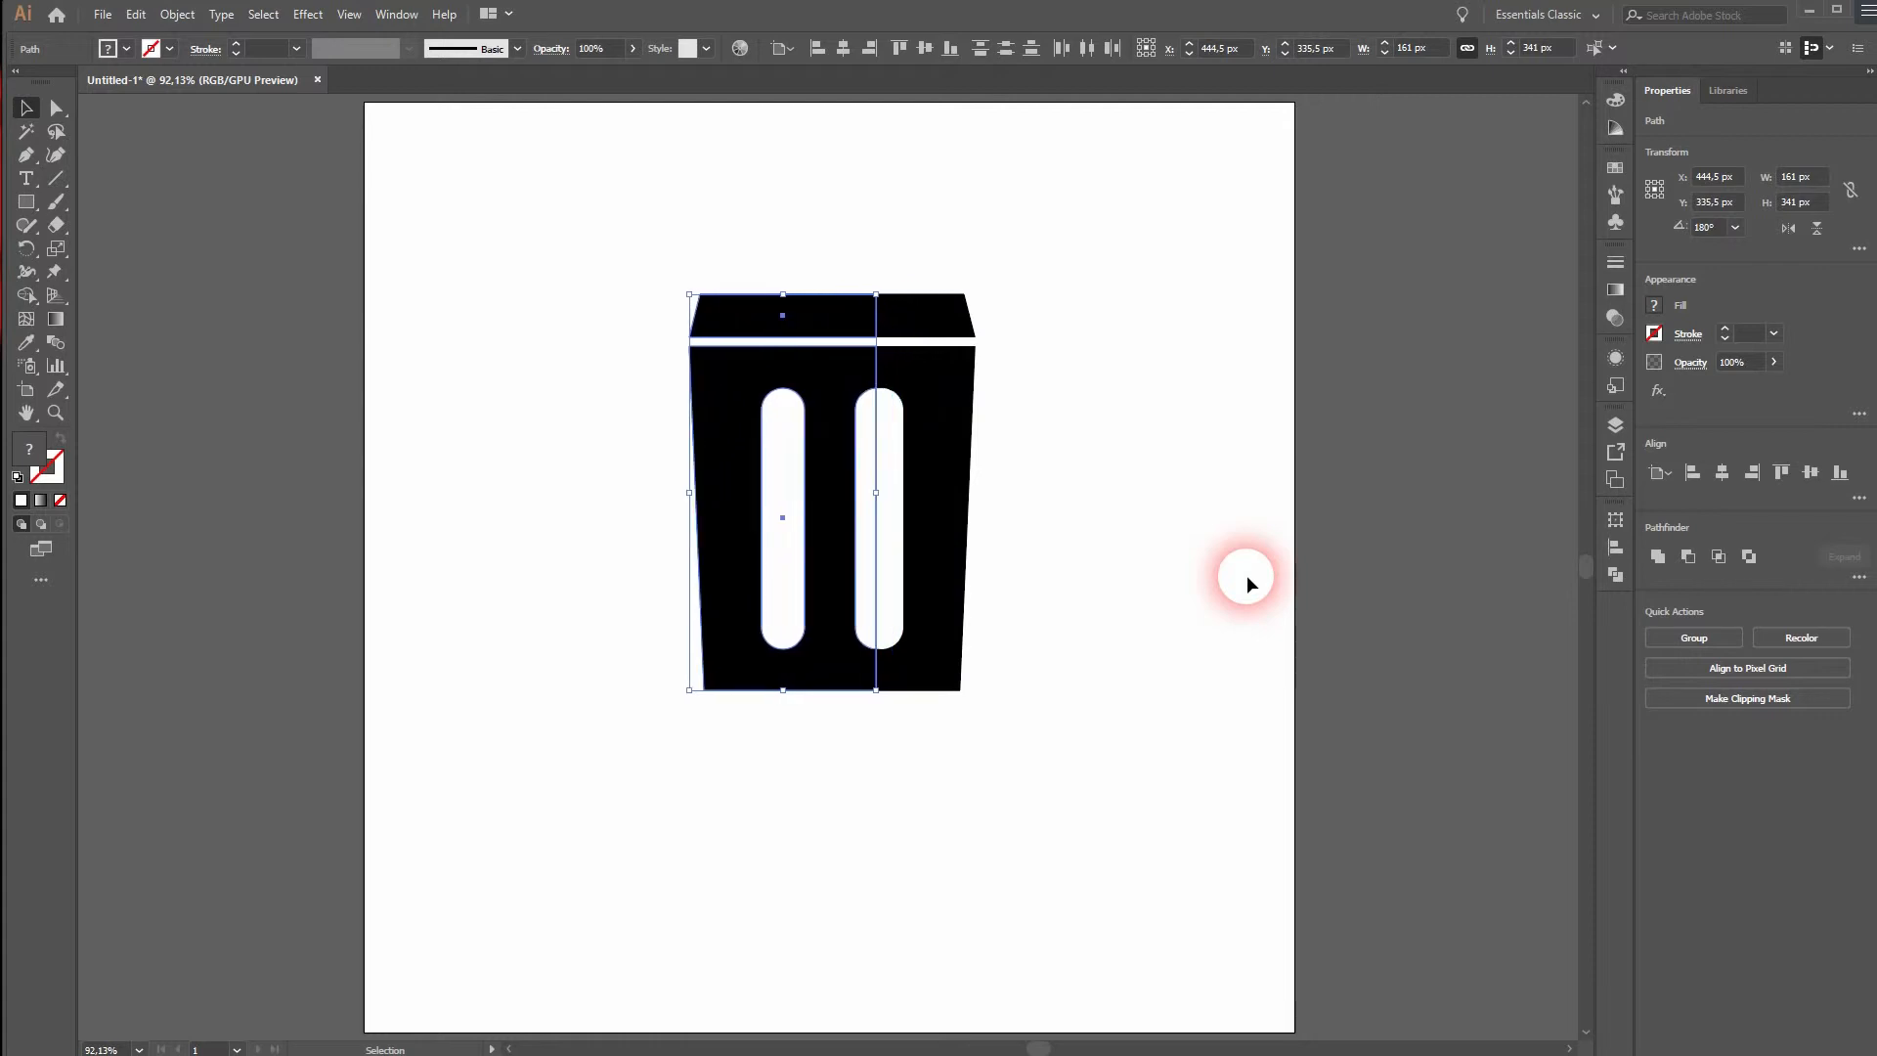
key("Left")
key("Left")
key("Left")
key("Left")
key("Left")
key("Left")
key("Left")
key("Left")
key("Left")
key("Left")
key("Left")
key("Left")
key("Left")
key("Left")
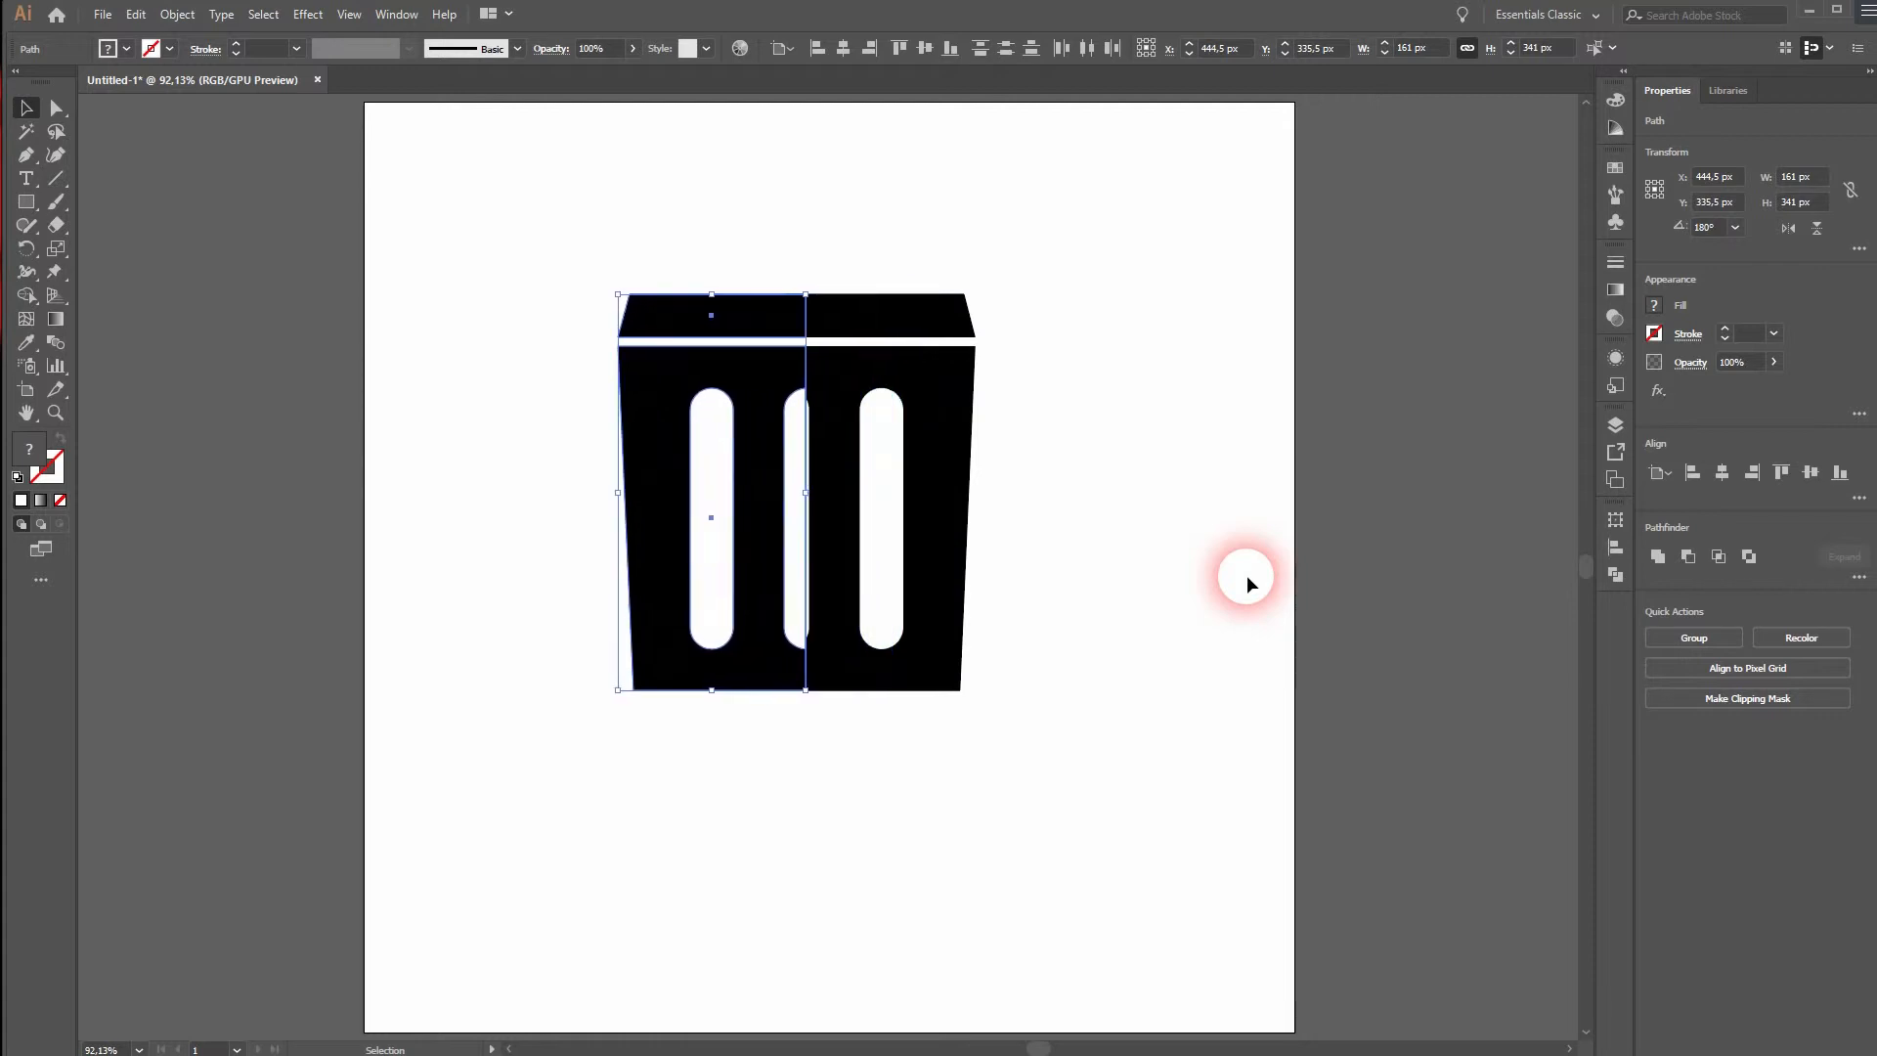
key("Right")
key("Right")
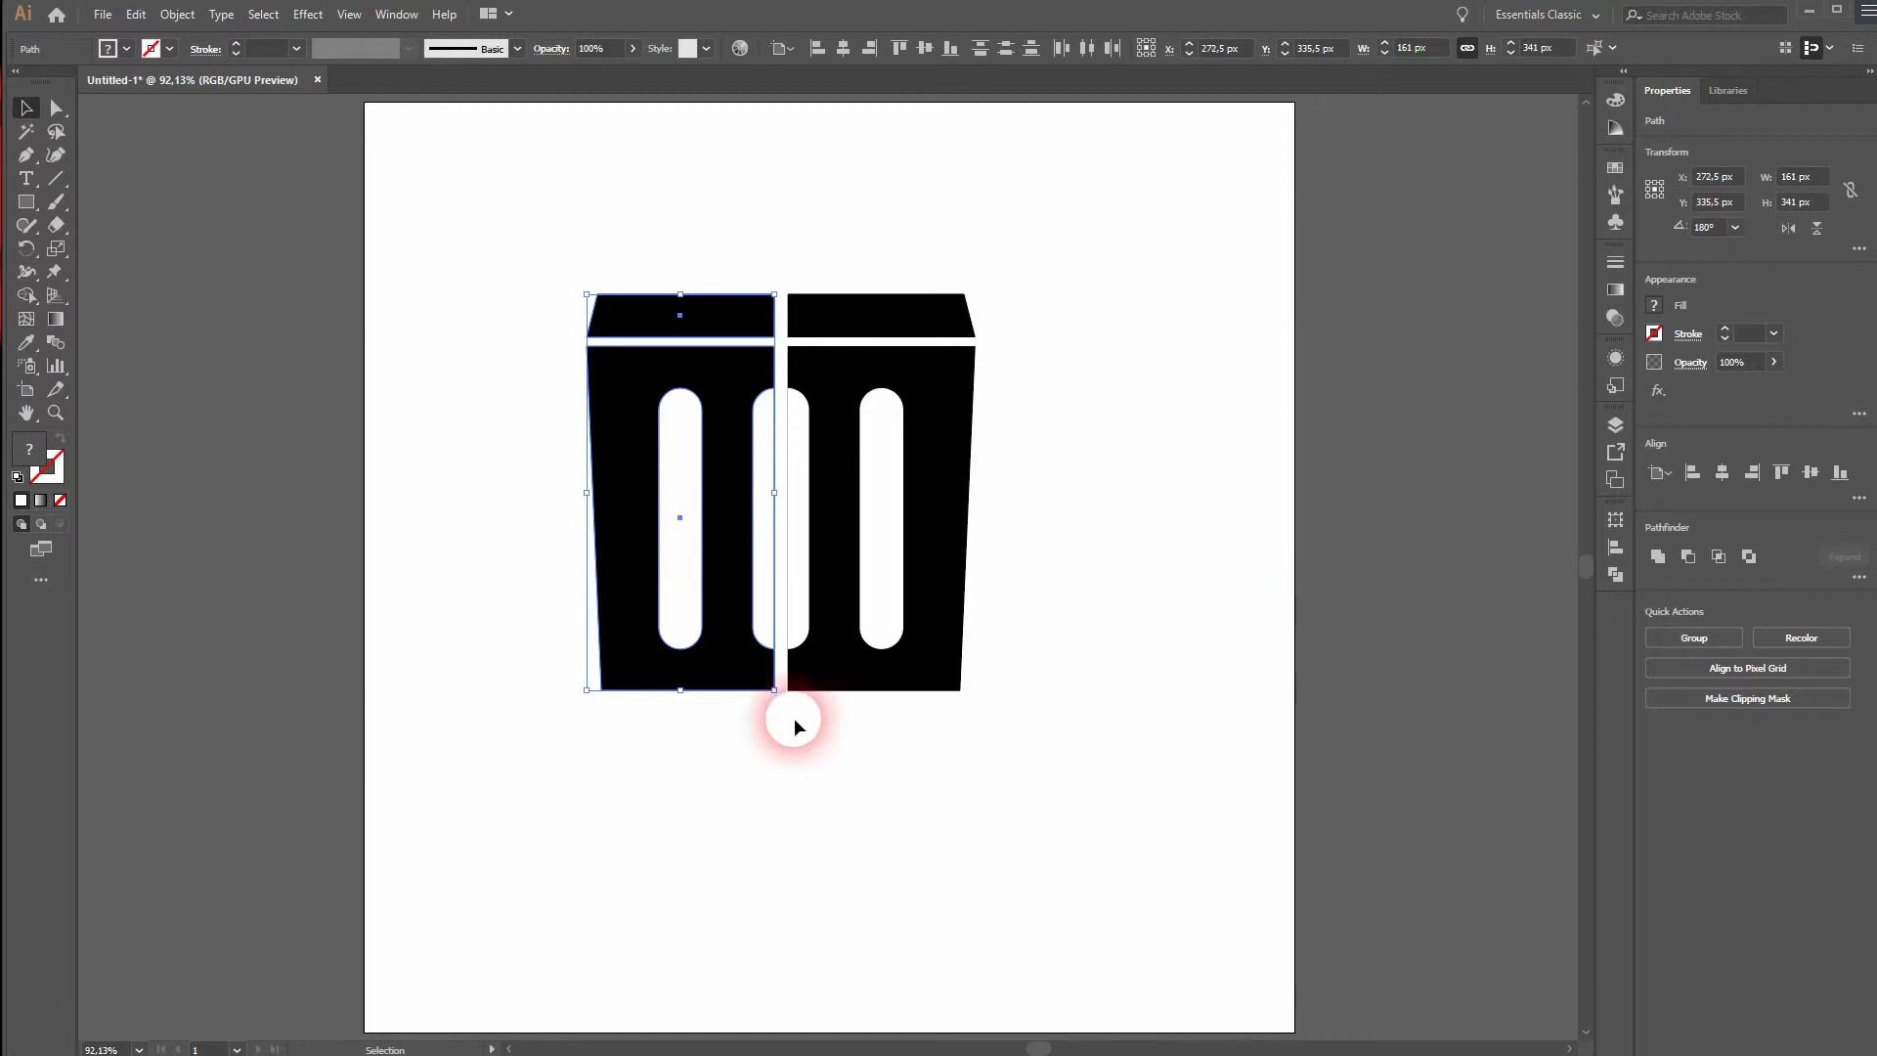
key("Right")
key("Right")
key("Right")
key("Right")
key("Right")
key("Right")
key("Right")
key("Right")
key("Right")
key("Right")
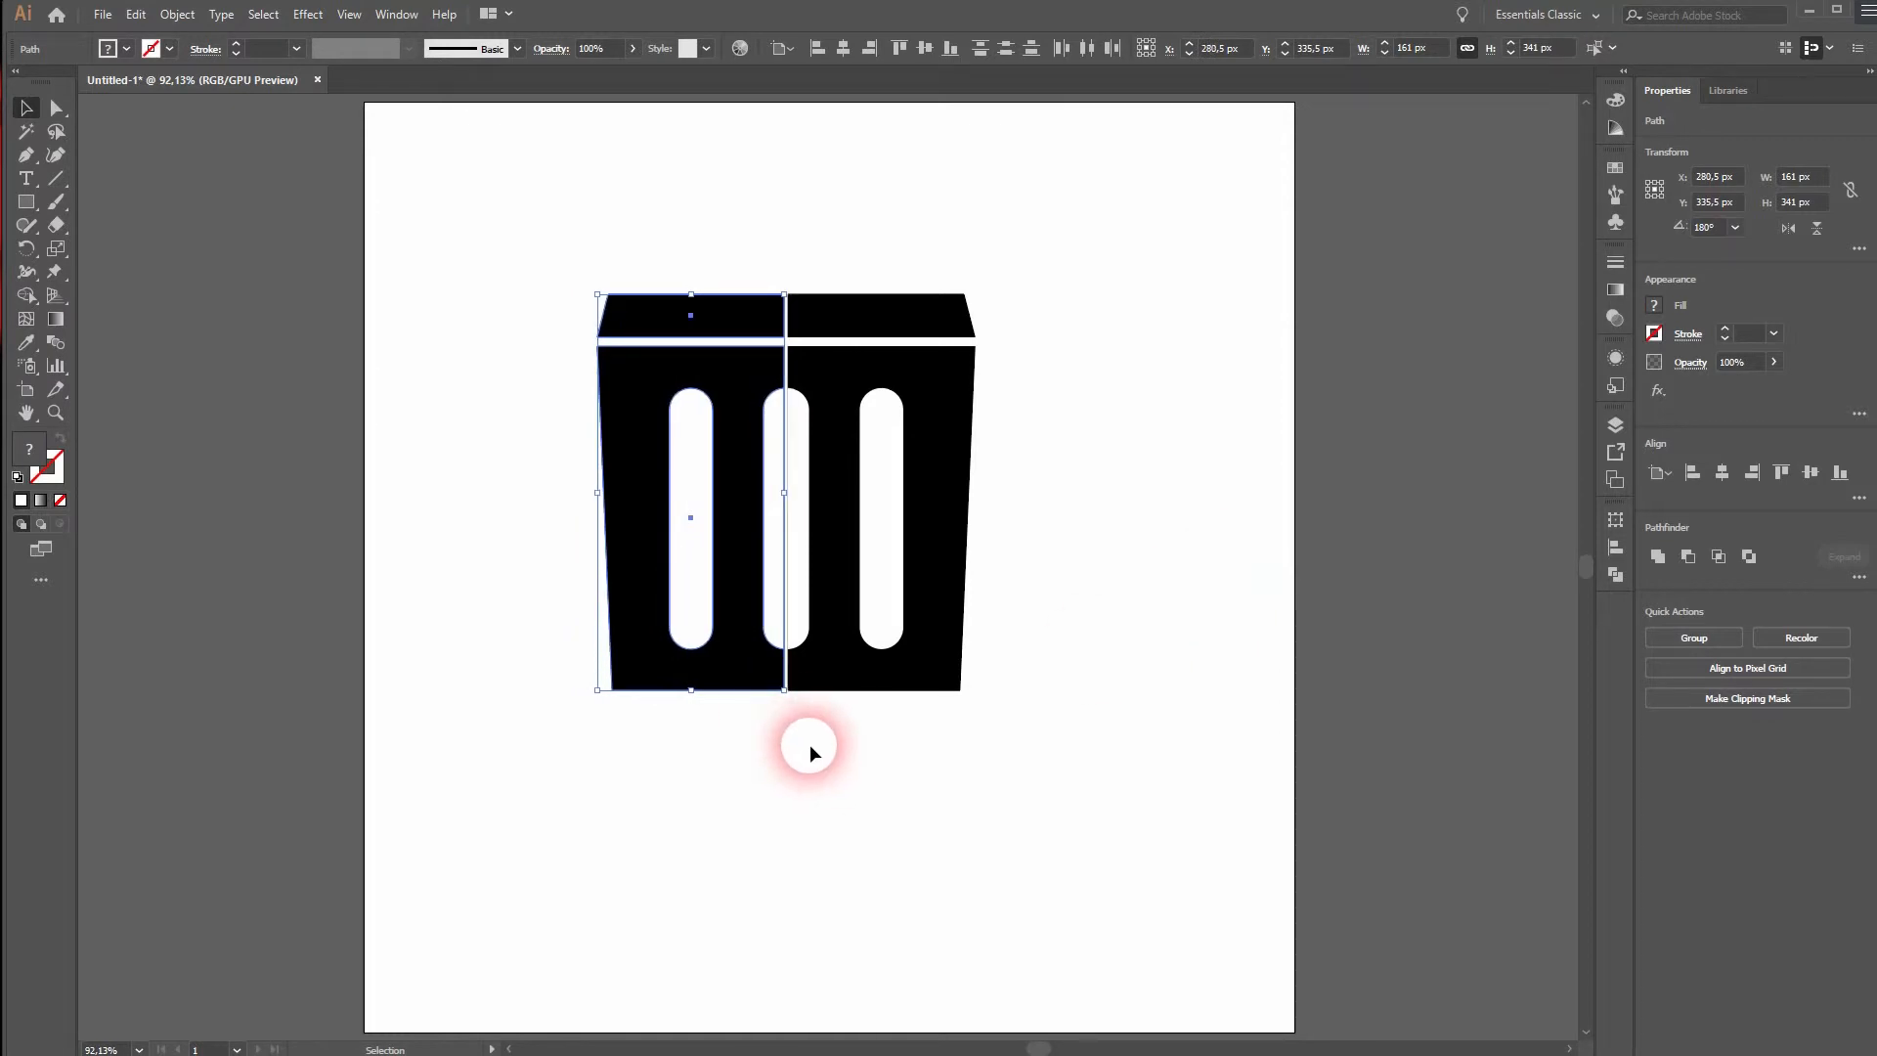
key("Right")
key("Right")
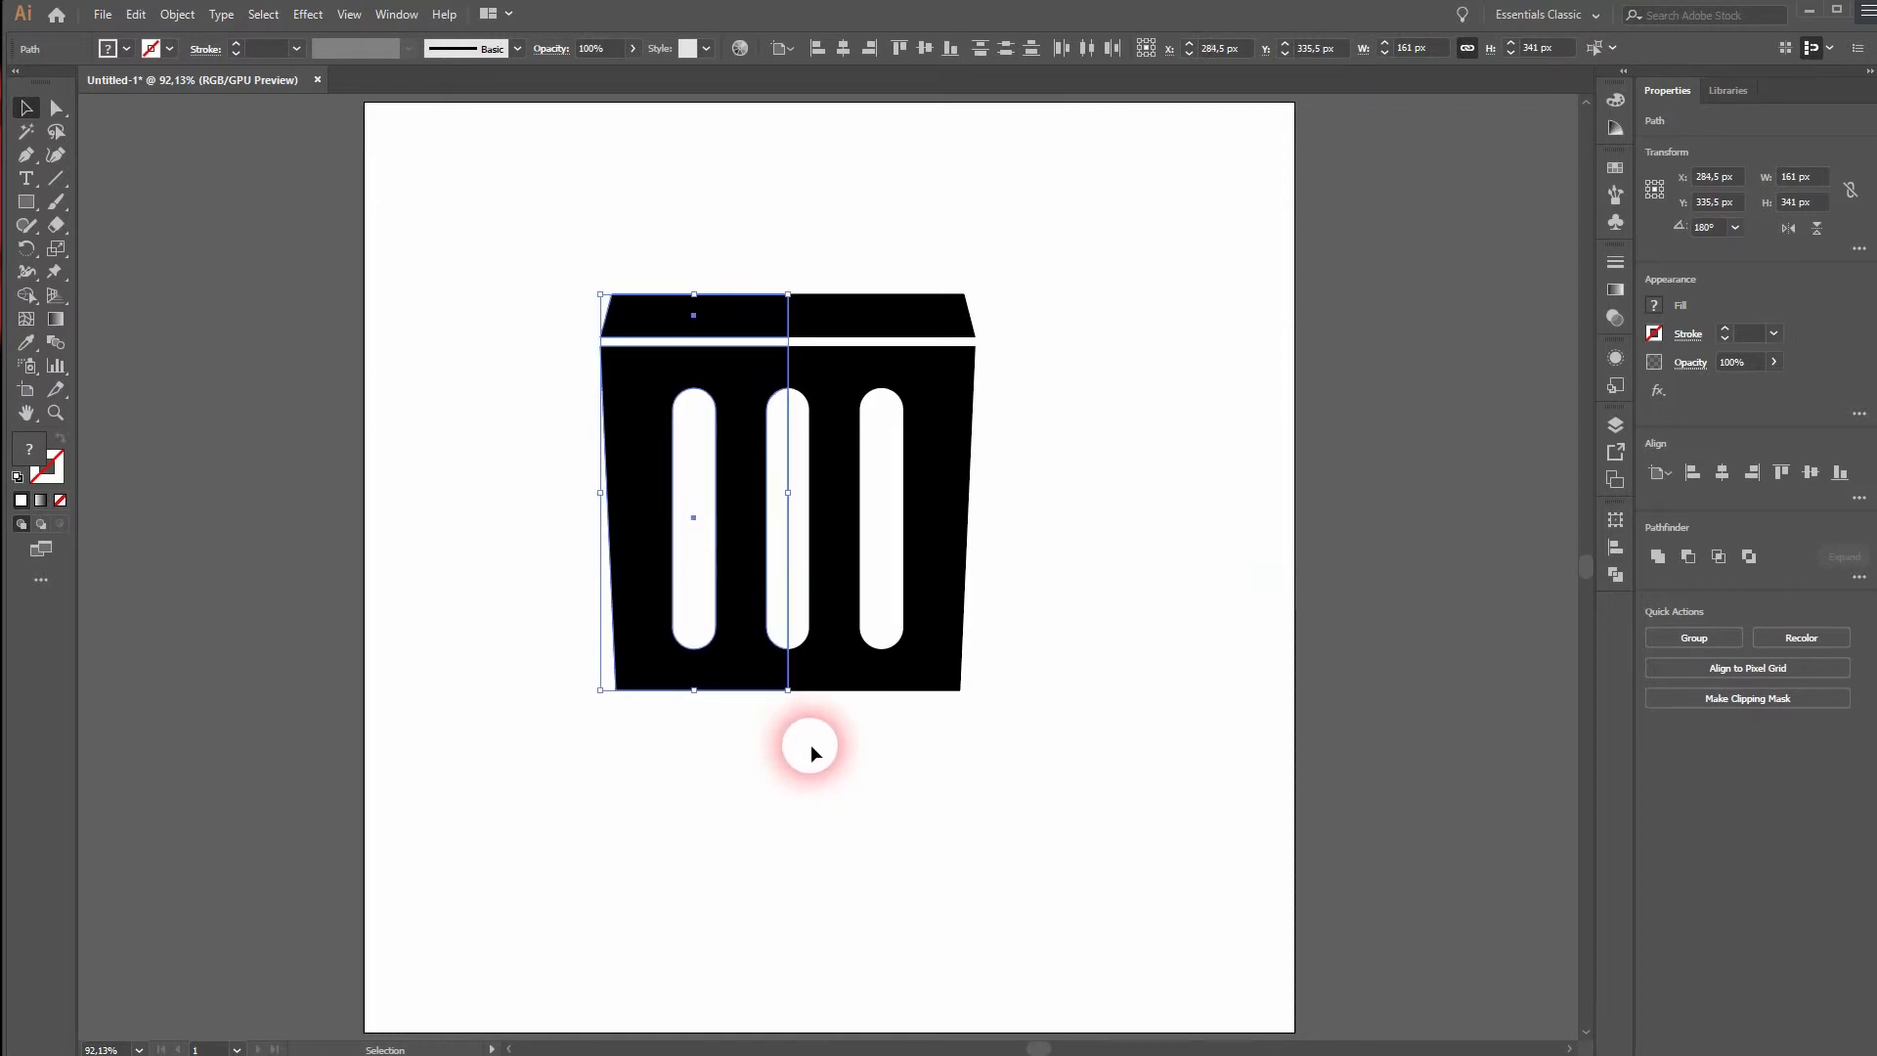
left_click(811, 748)
left_click_drag(584, 768, 767, 277)
left_click(845, 838)
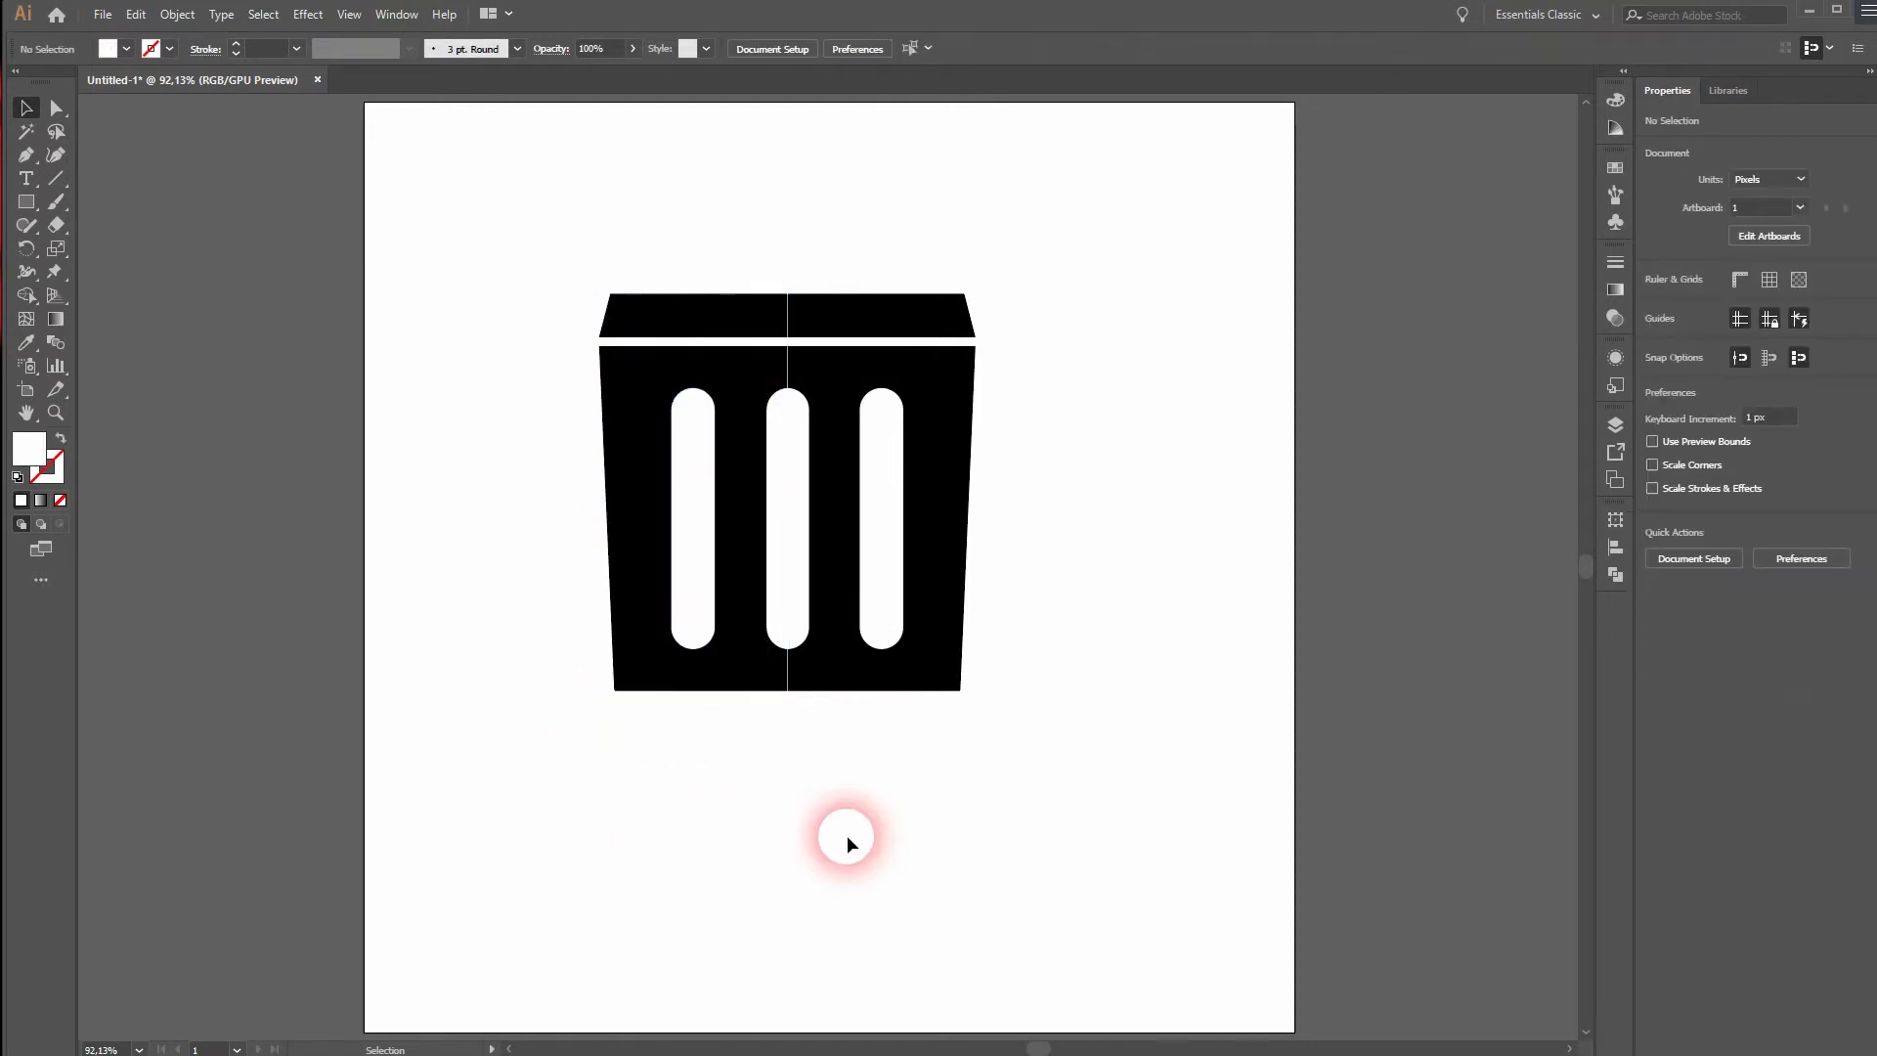
left_click_drag(554, 730, 737, 238)
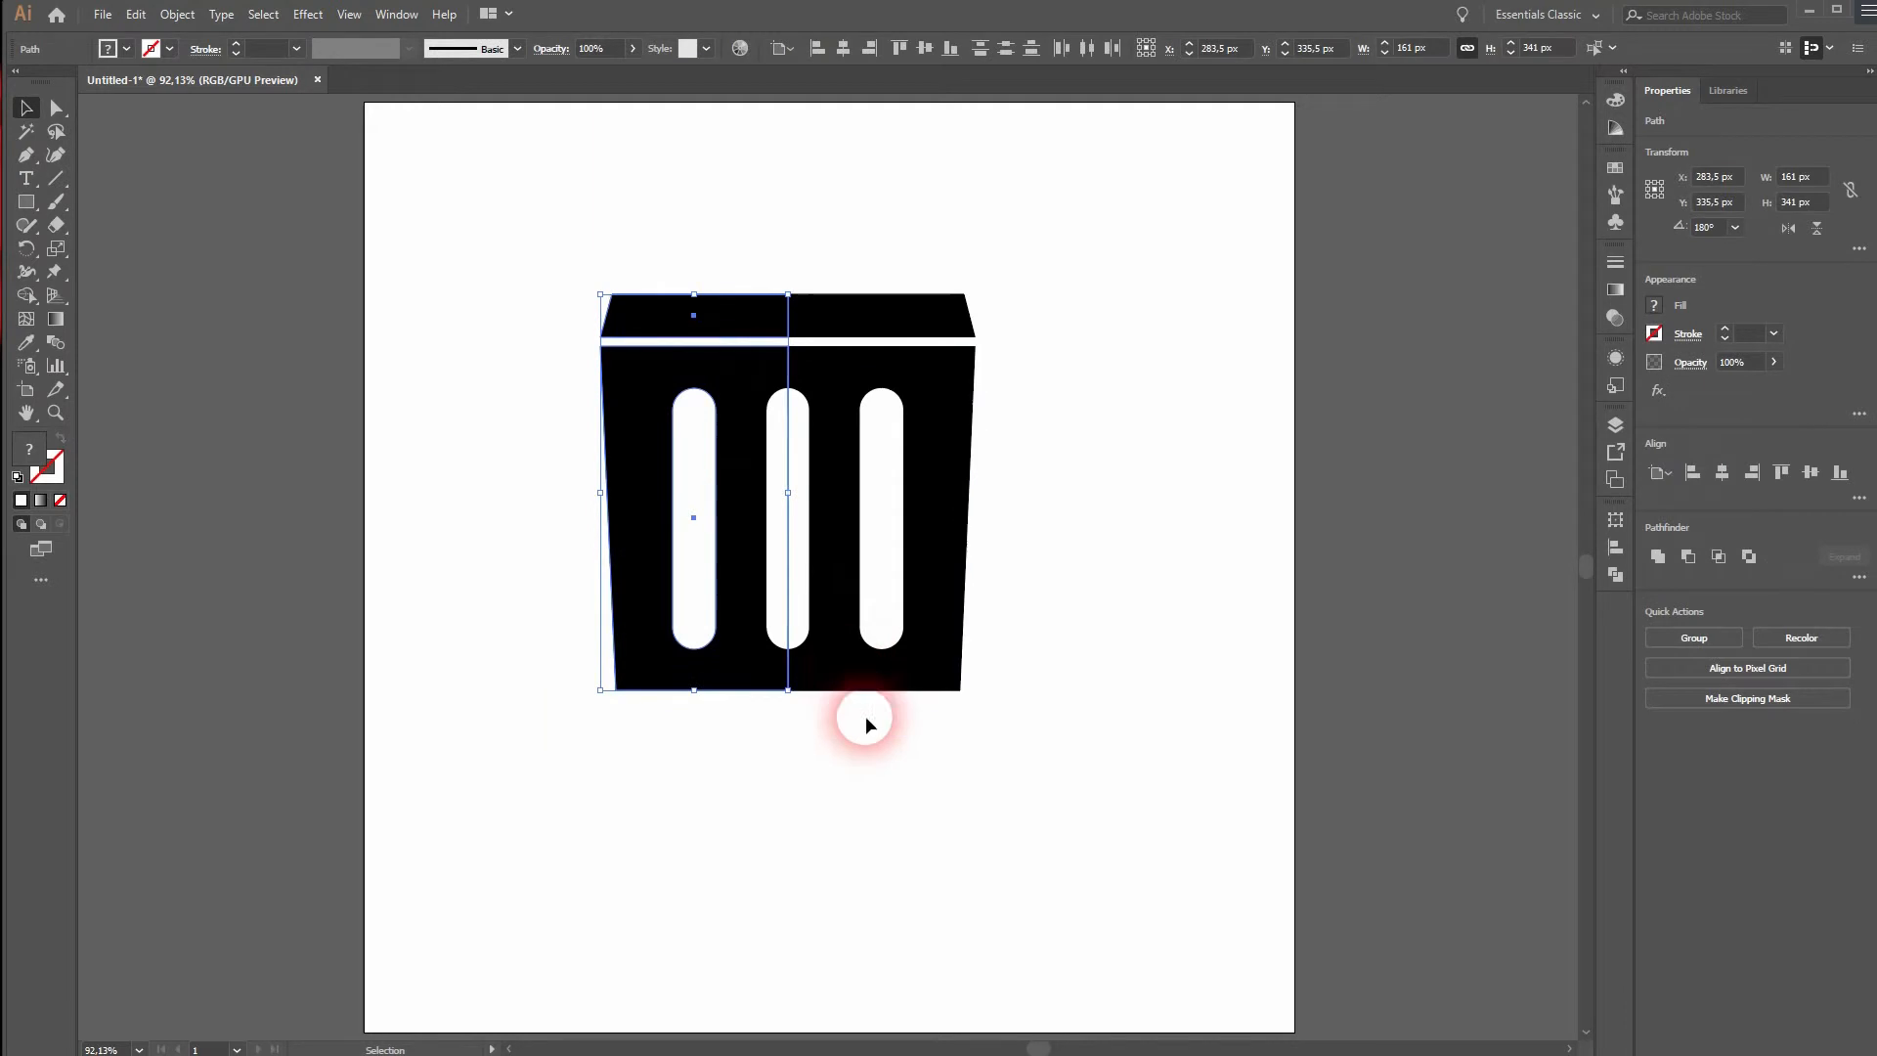
left_click(865, 718)
Merge the two halves of the bin body and lid into single shapes with the Shape Builder tool
left_click_drag(550, 758, 1088, 181)
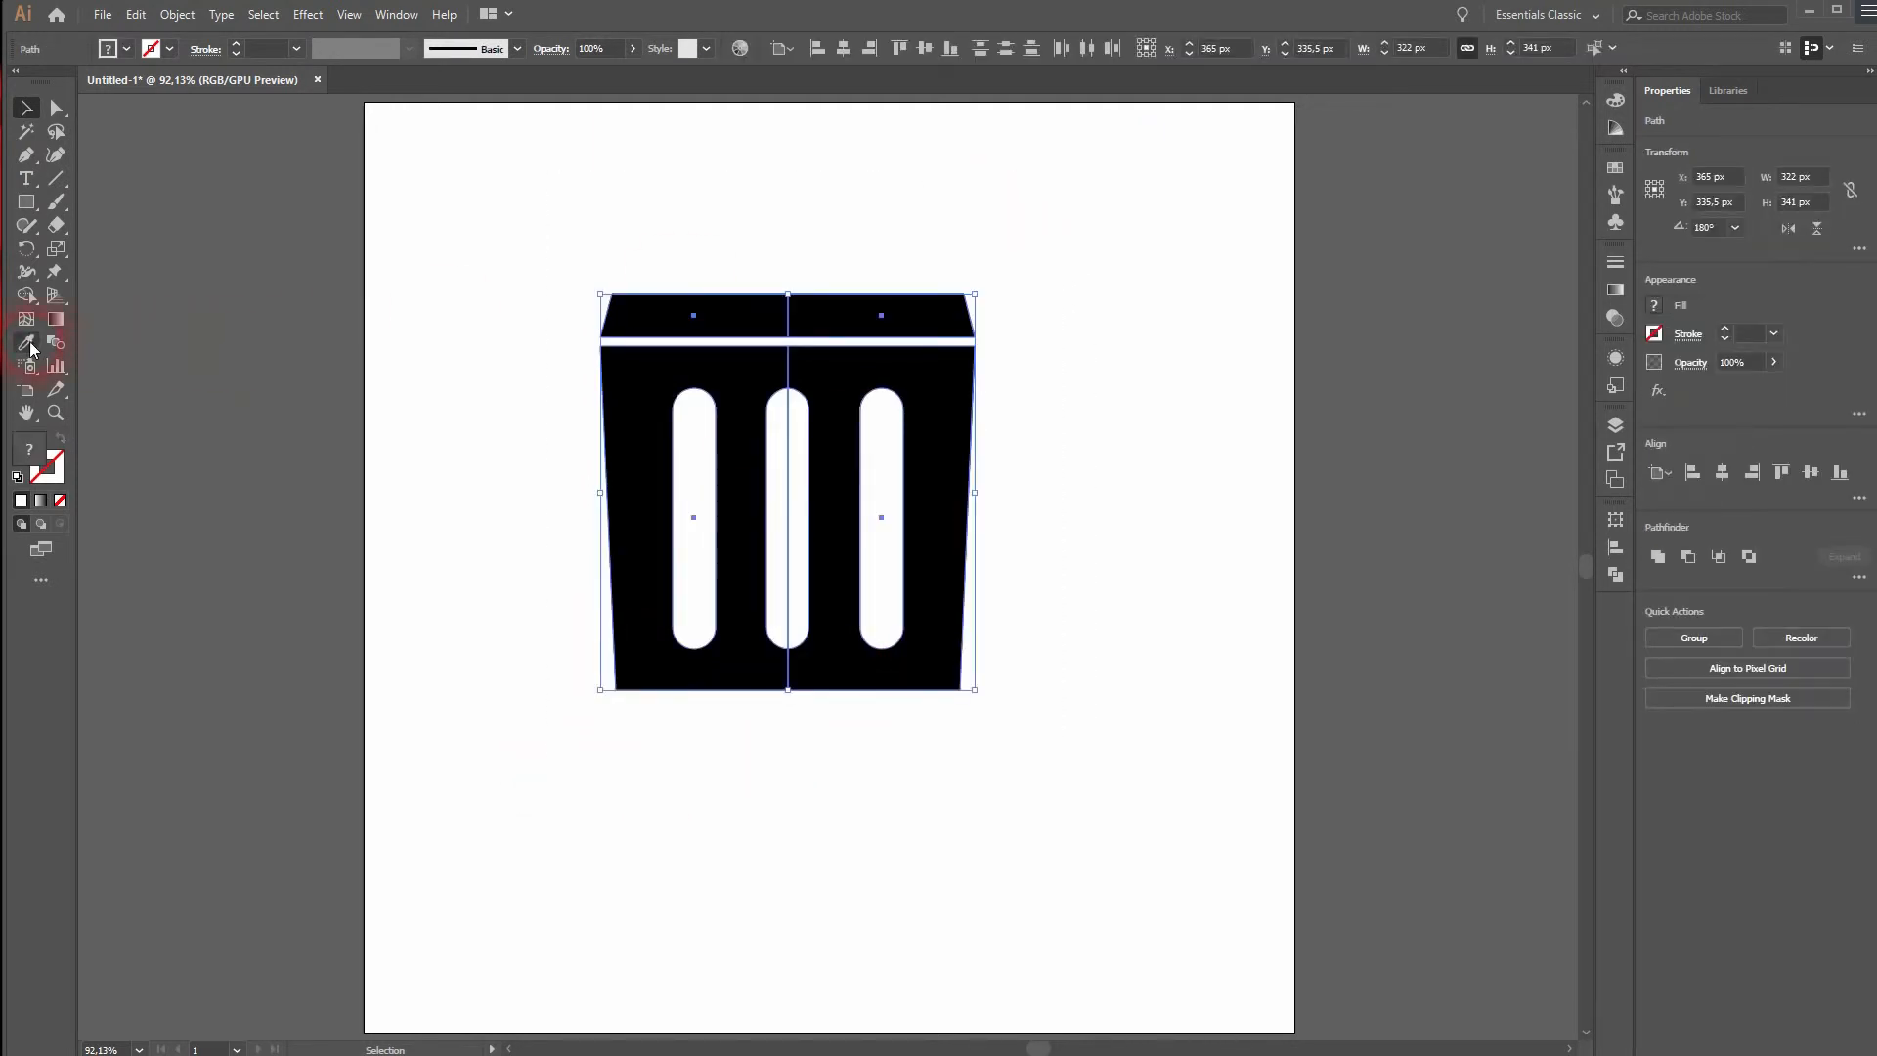
left_click(27, 295)
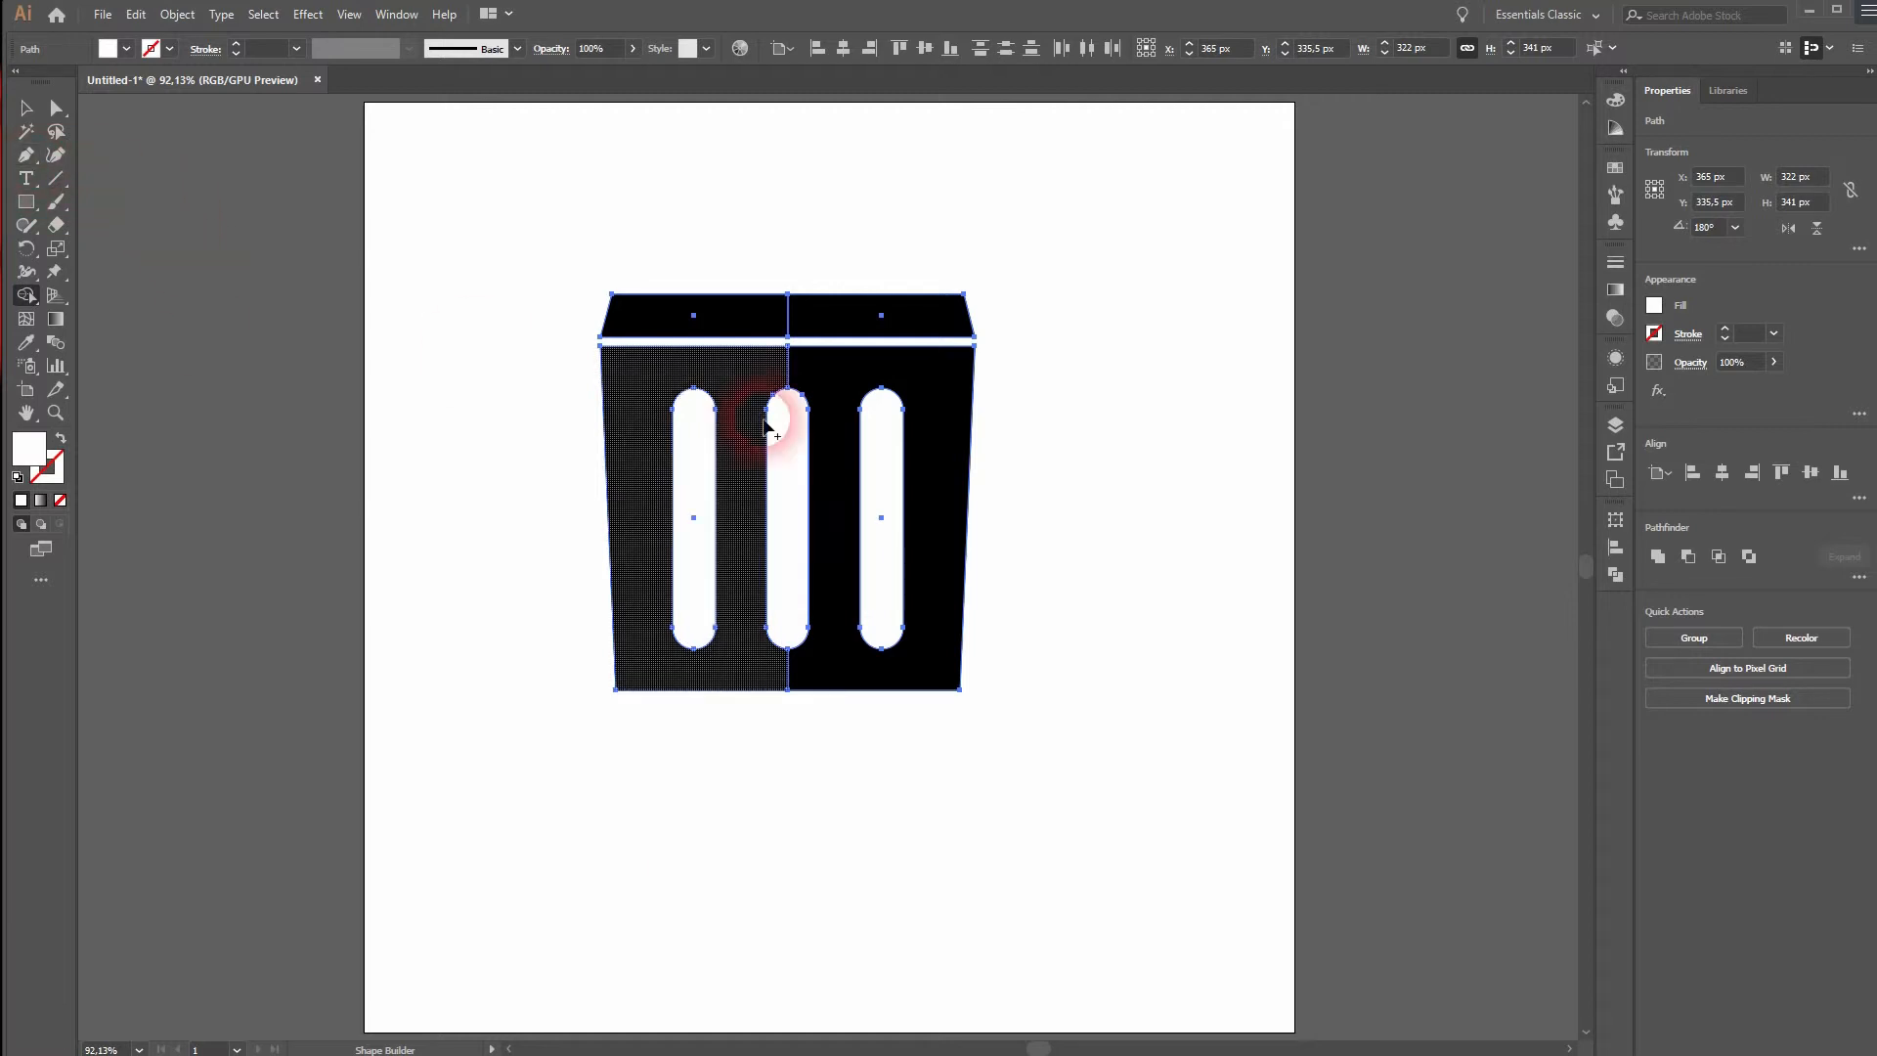
mouse_move(759, 377)
left_mouse_down()
mouse_move(778, 342)
mouse_move(763, 327)
mouse_move(817, 331)
left_mouse_up()
left_click(59, 110)
left_click(21, 116)
left_click(373, 526)
Fill the merged lid and bin body with black, keeping the three slots white
left_click(717, 374)
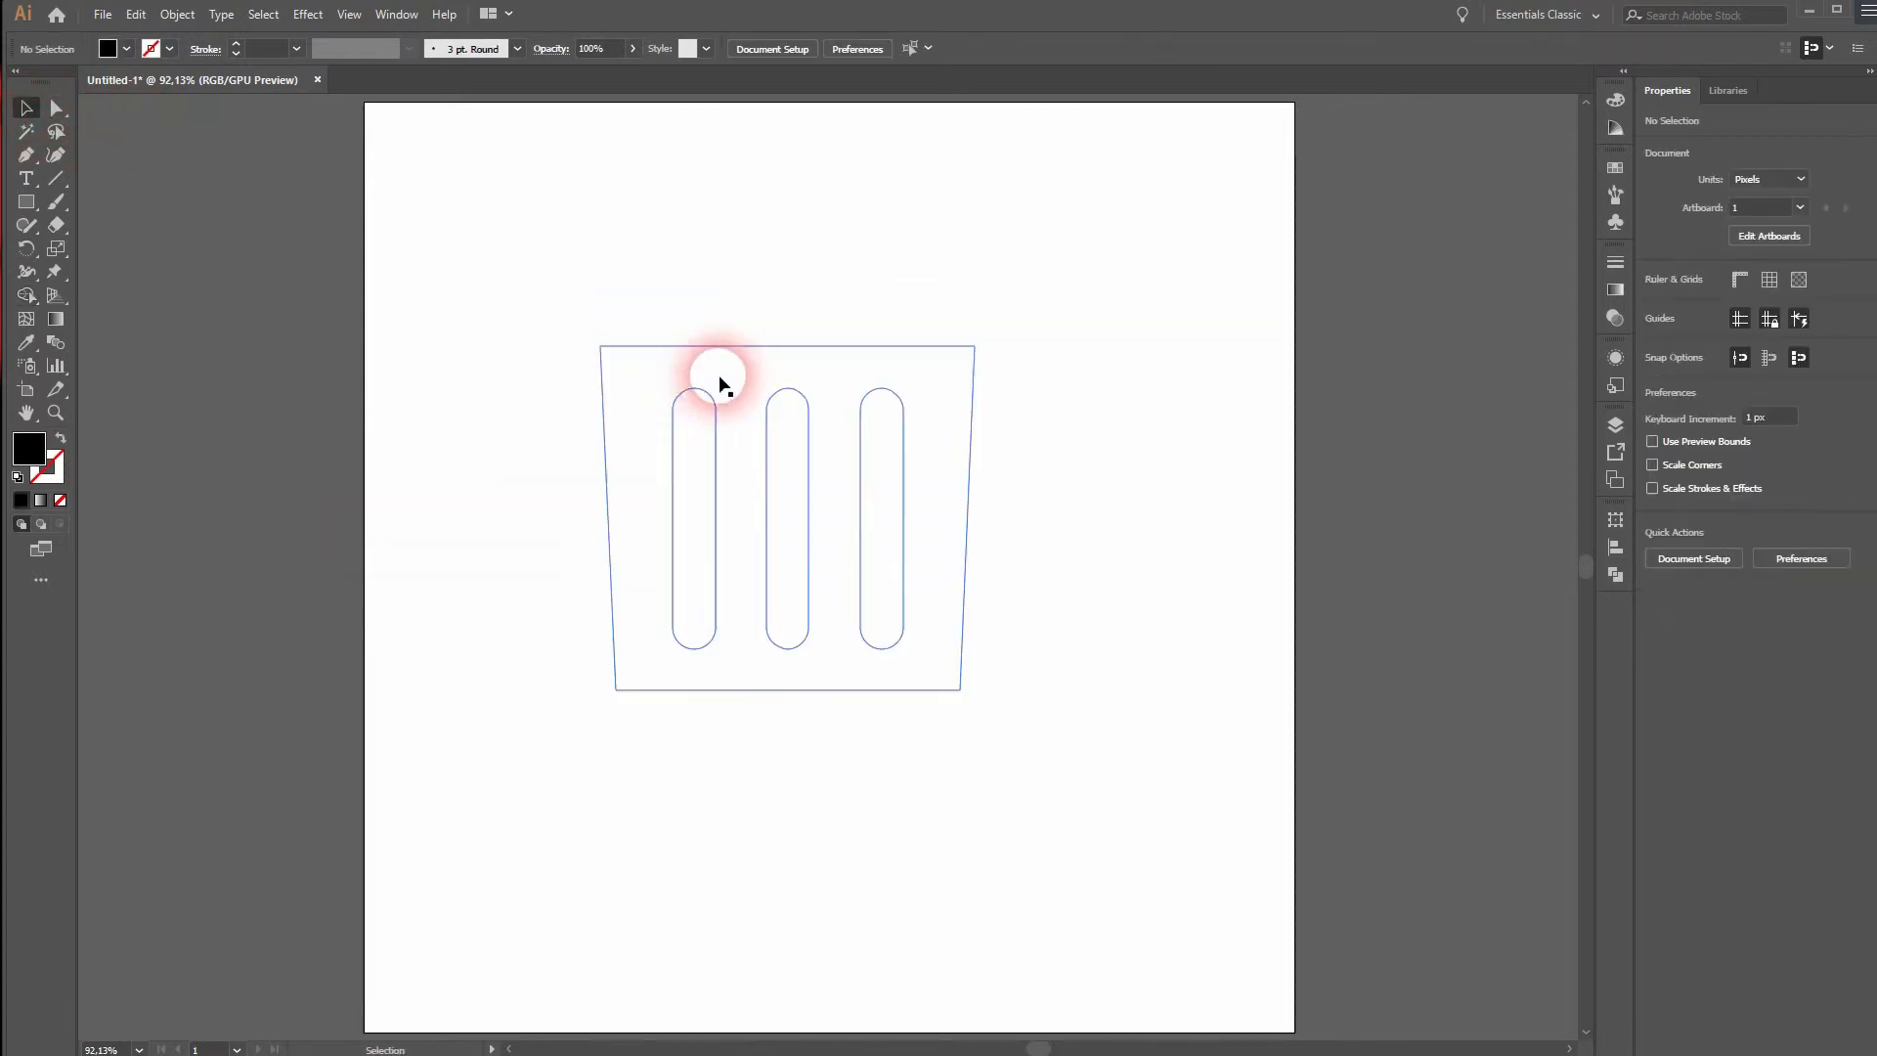
key("Delete")
left_click(711, 314)
key("ctrl+z")
left_click(625, 415, "shift")
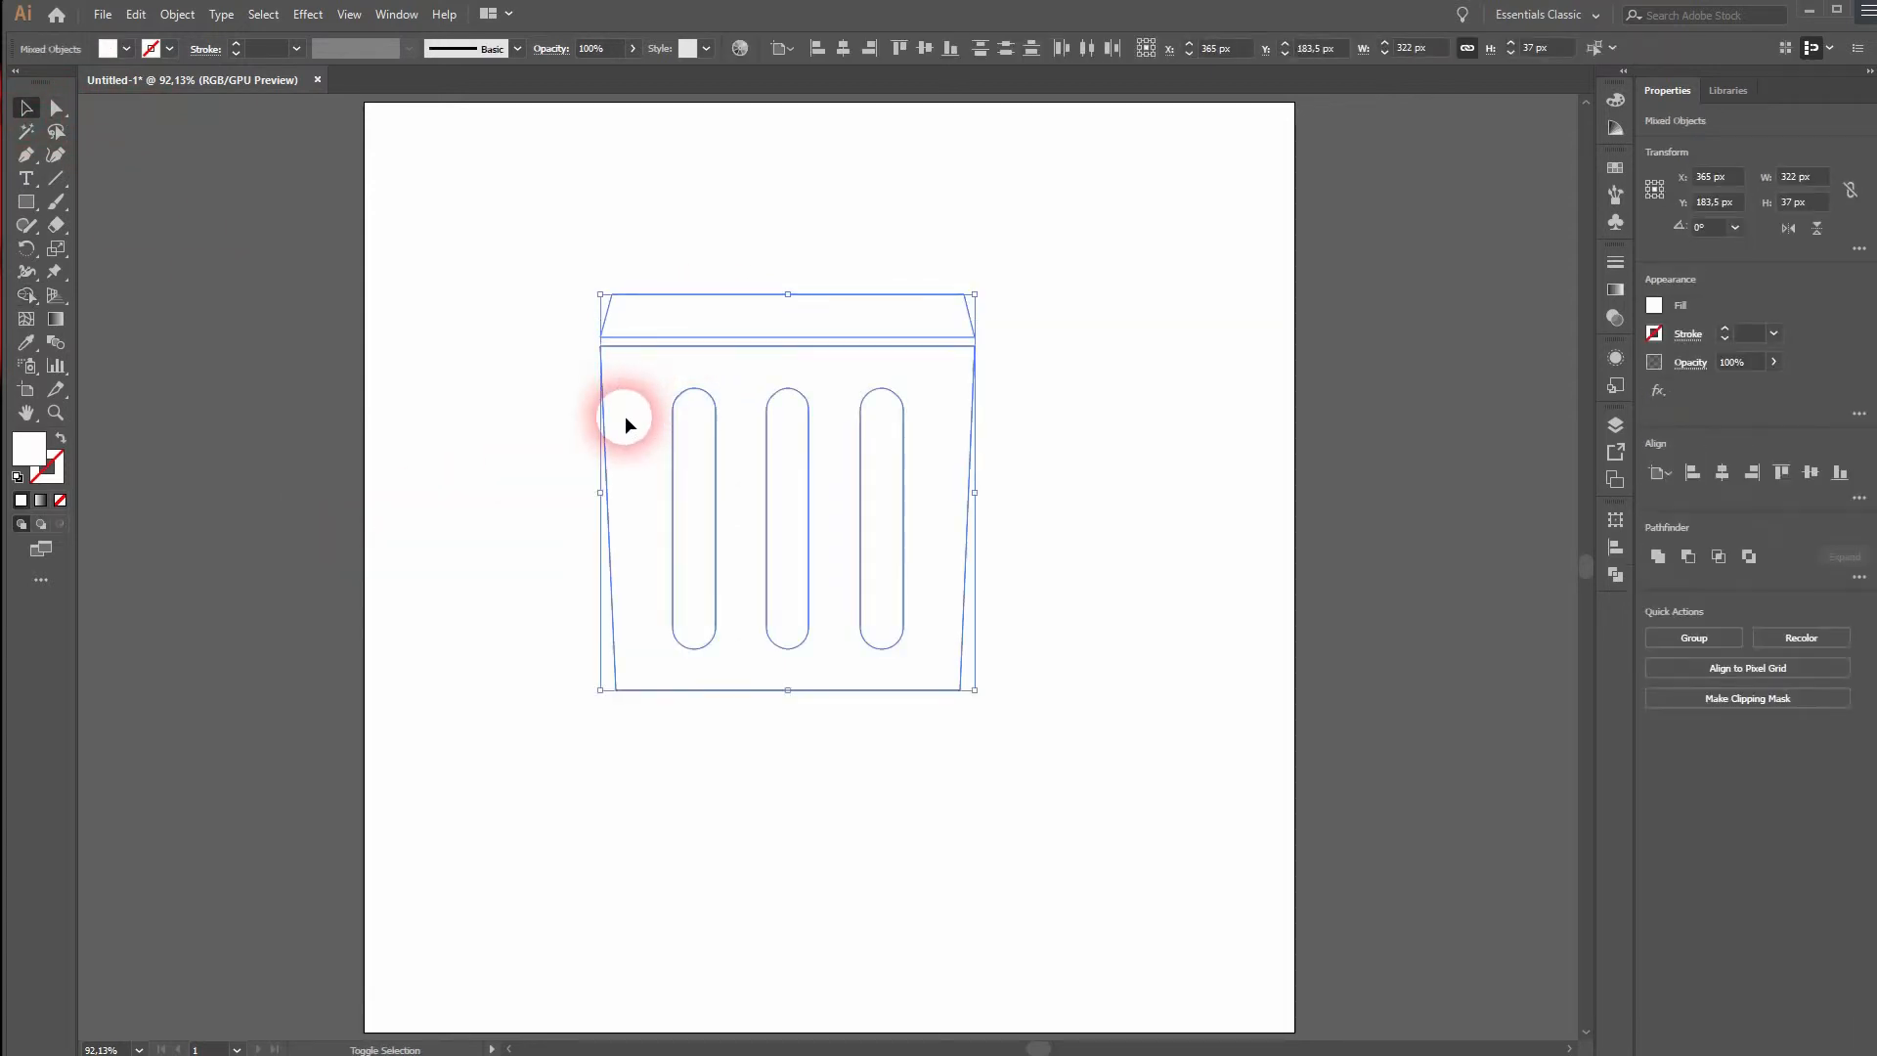
left_click(124, 49)
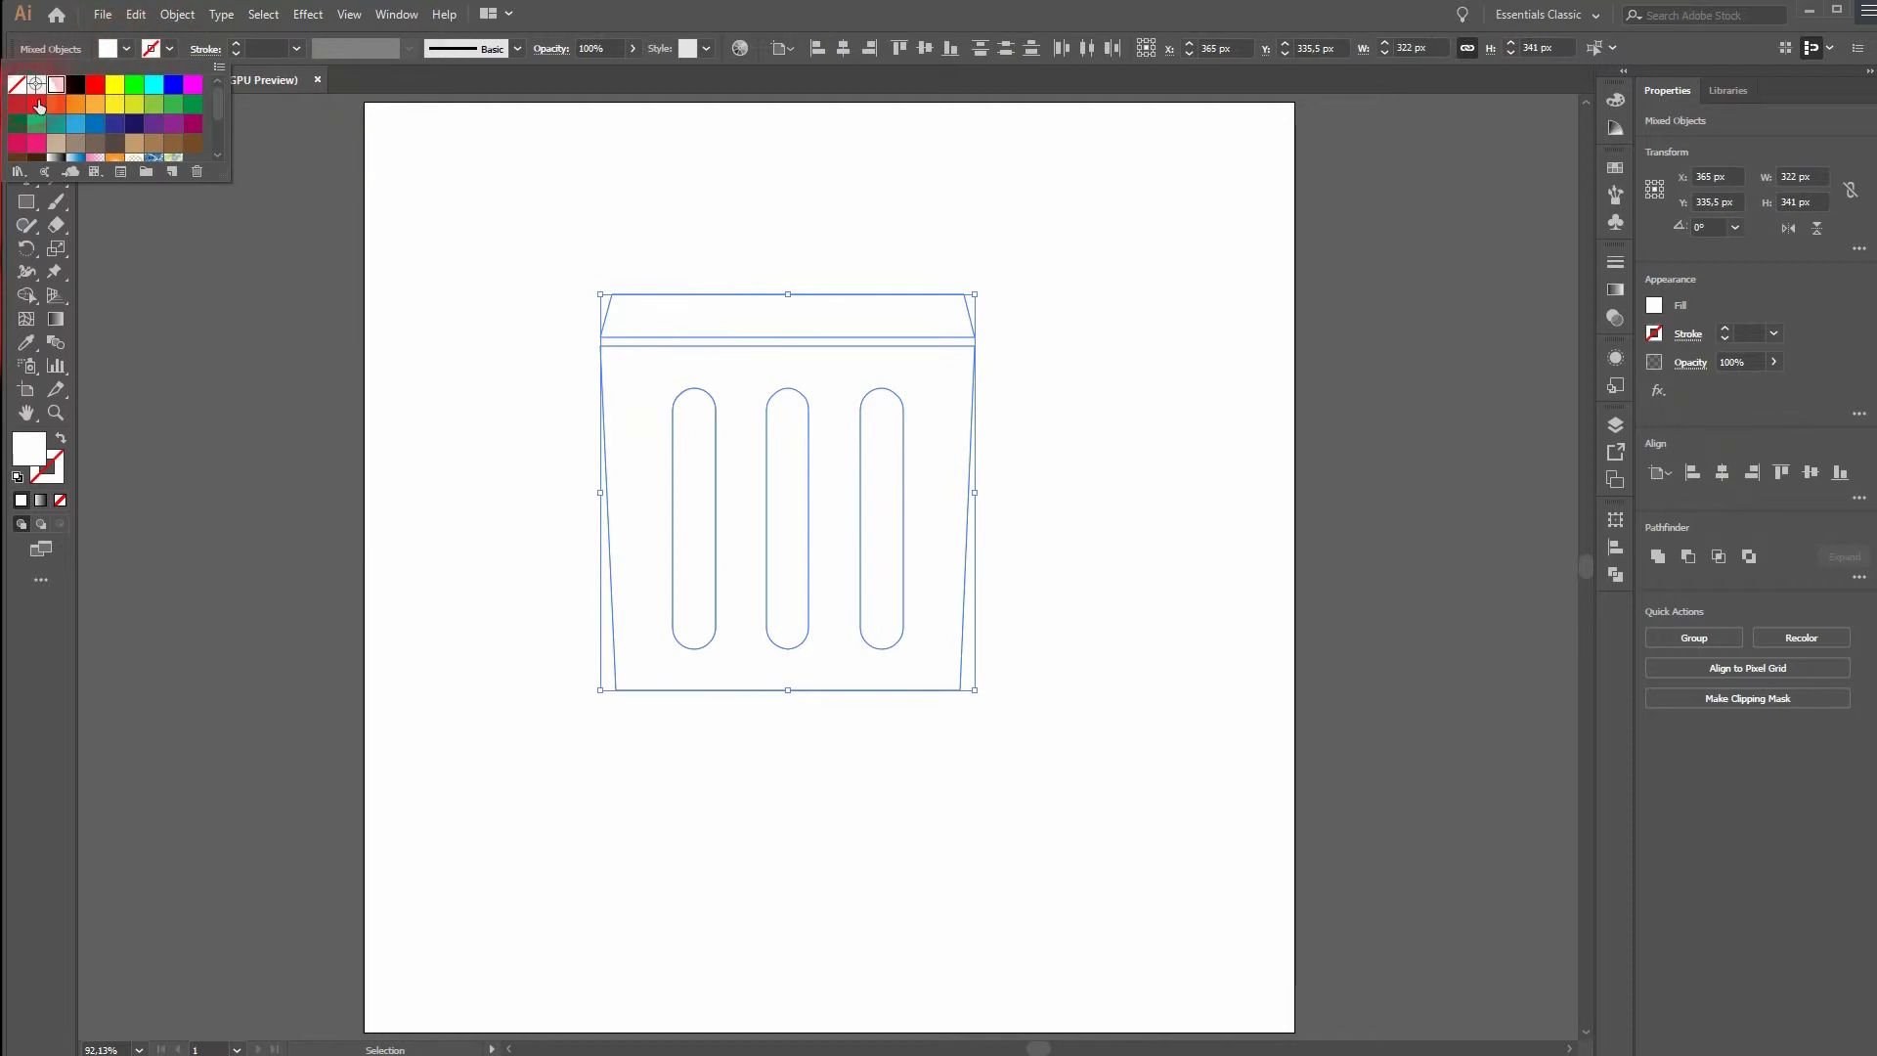
left_click(93, 96)
left_click(478, 597)
left_click(475, 592)
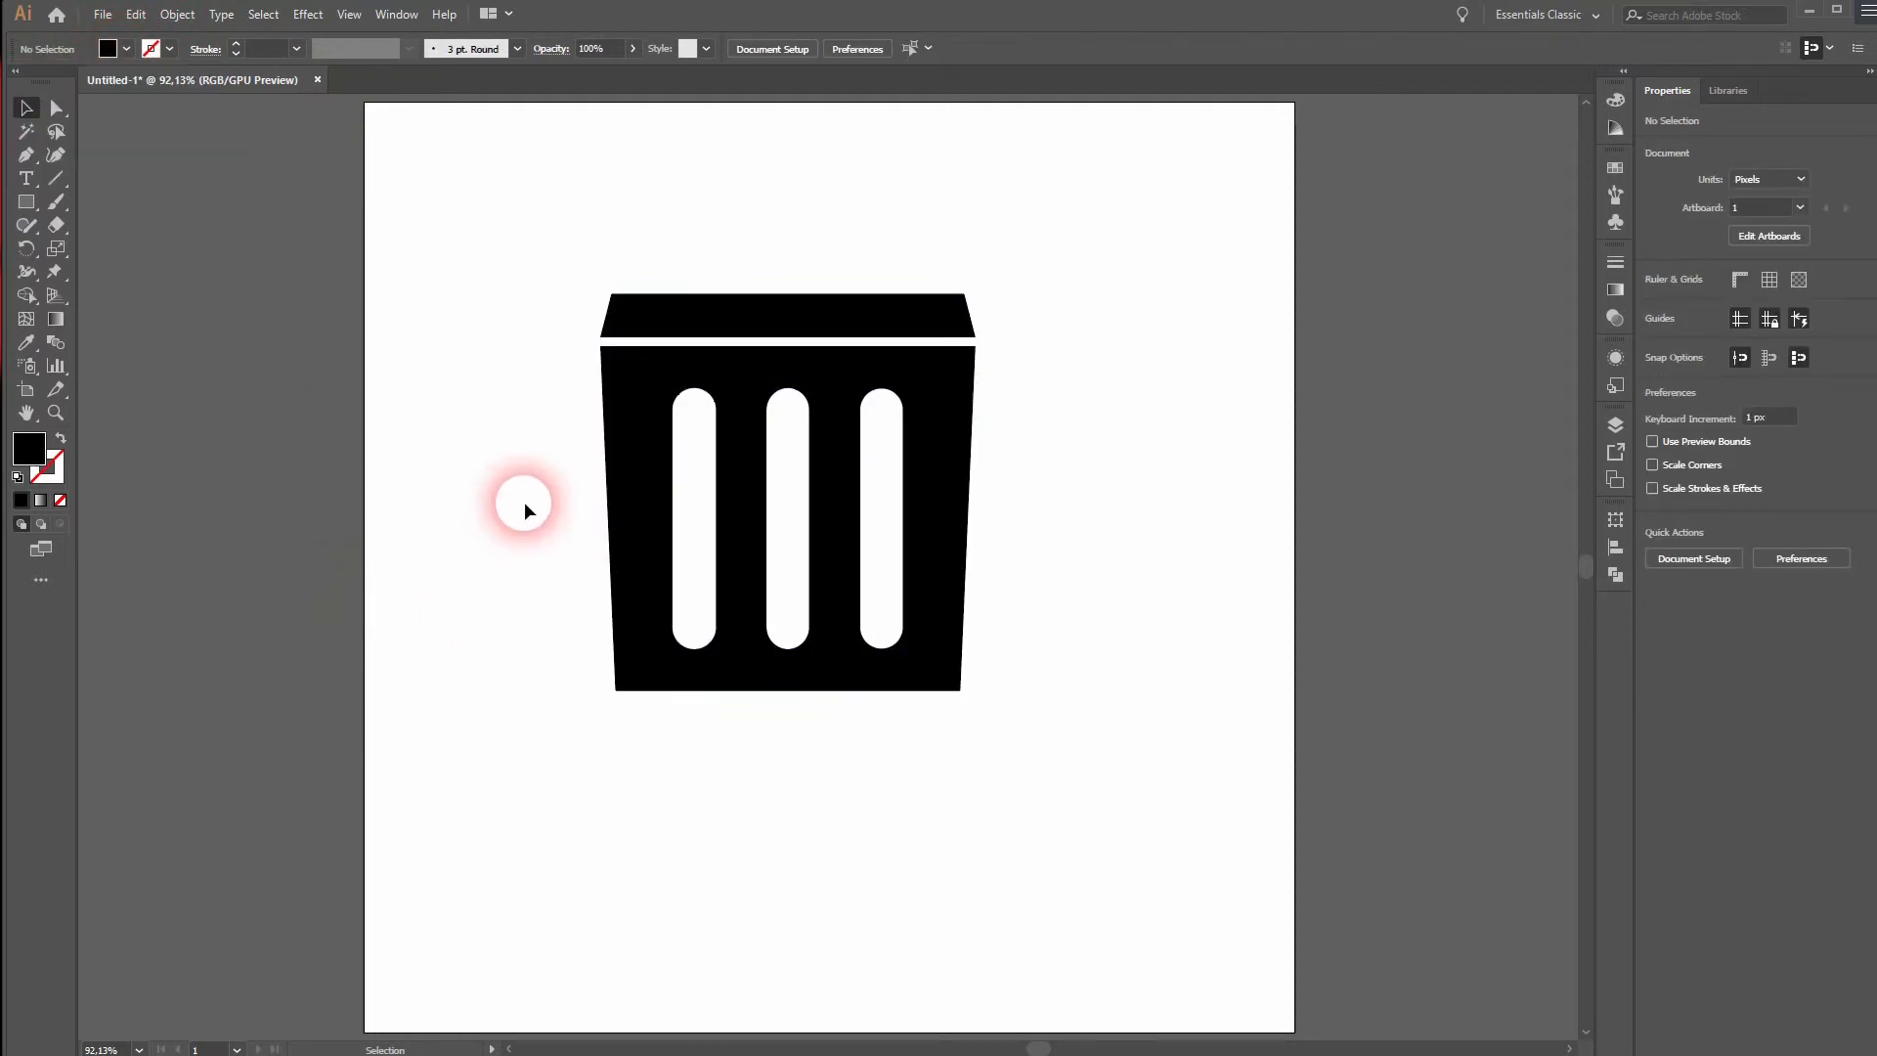
Draw a three-sided handle path about 112 by 49 px on the lid's top edge with the Pen tool
left_click(34, 161)
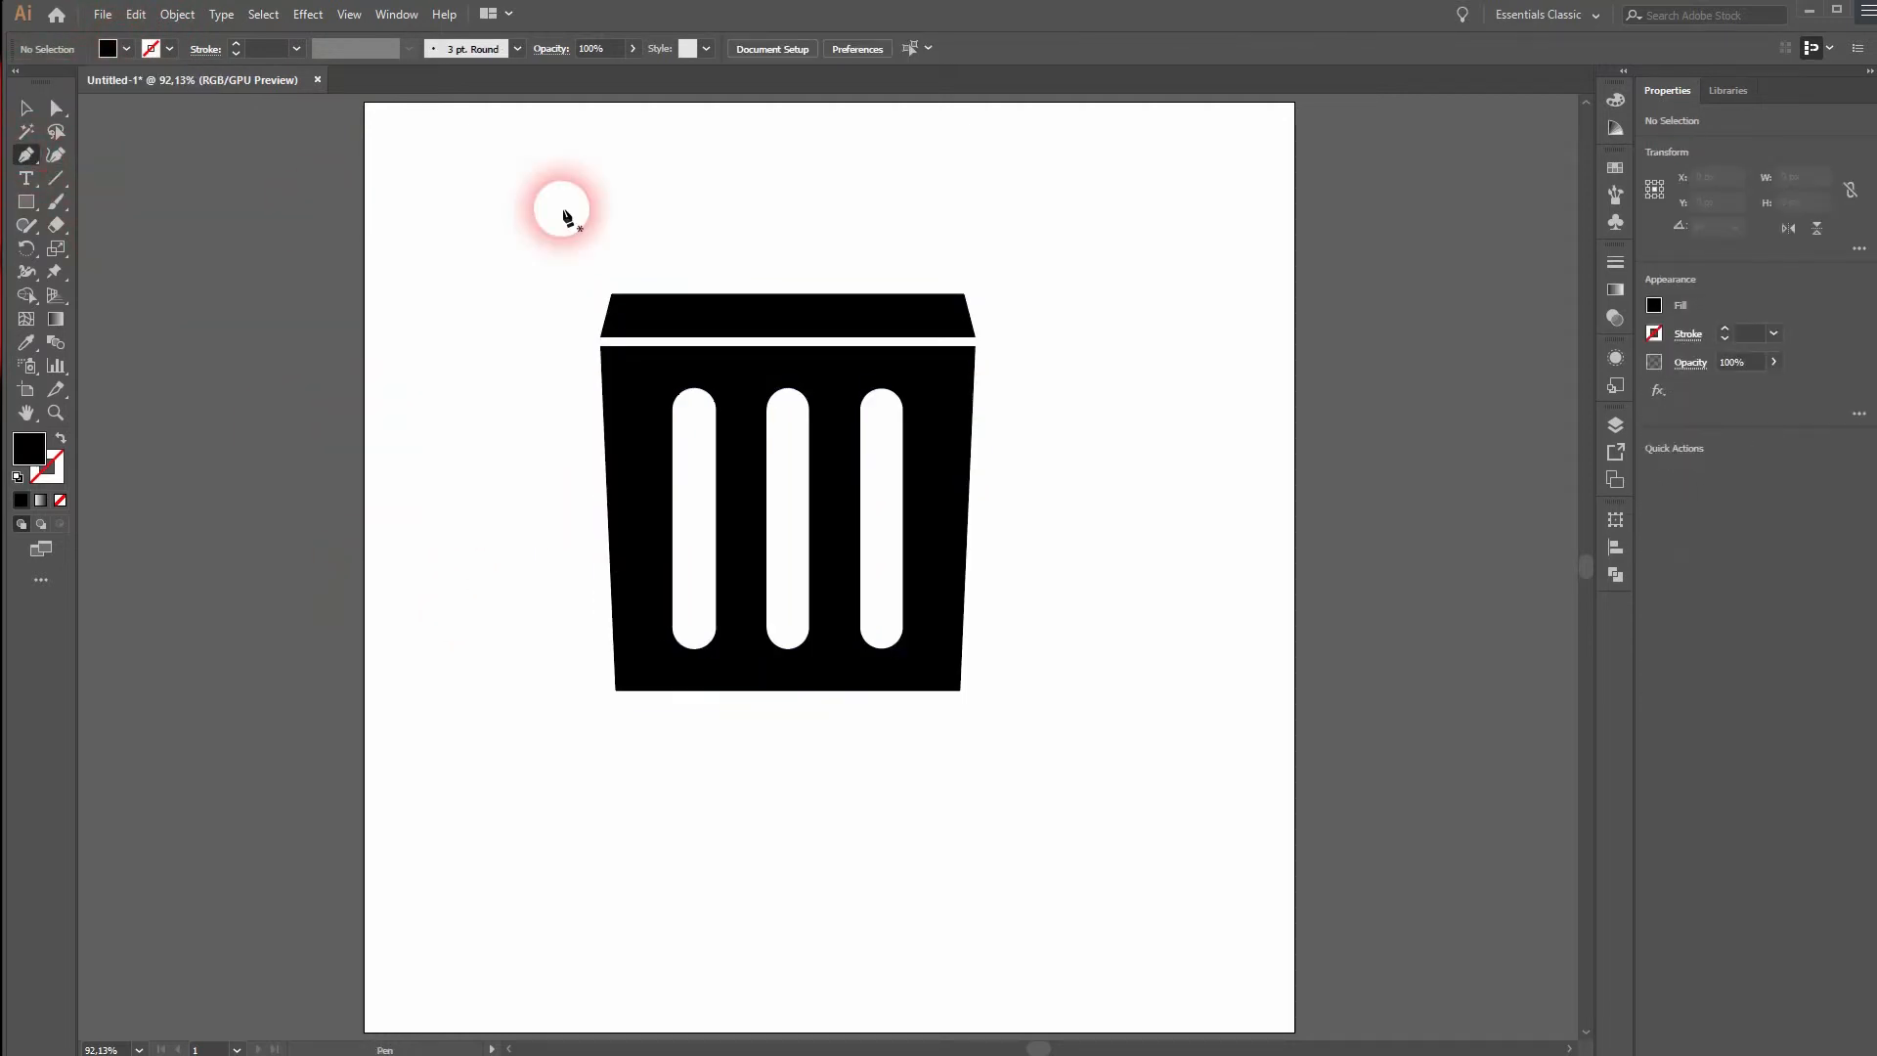
left_click_drag(733, 293, 735, 239)
left_click(734, 236)
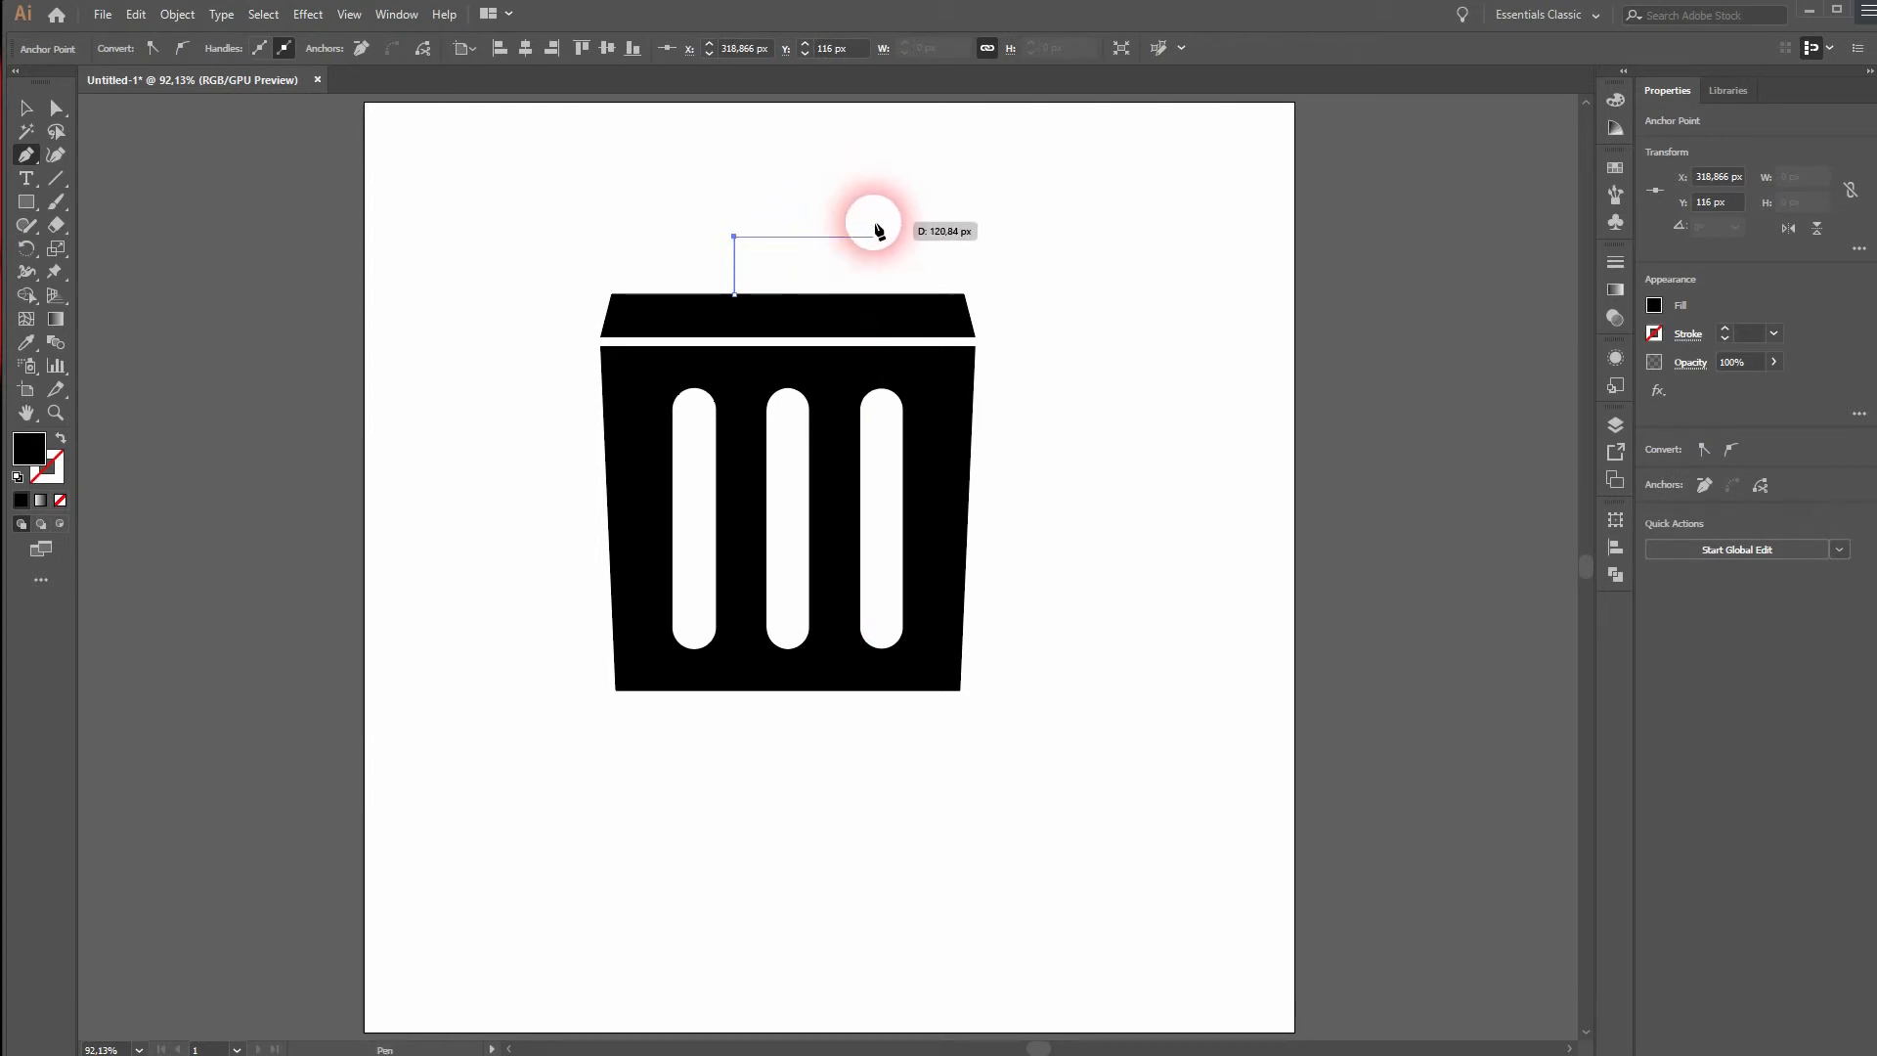
left_click(864, 236)
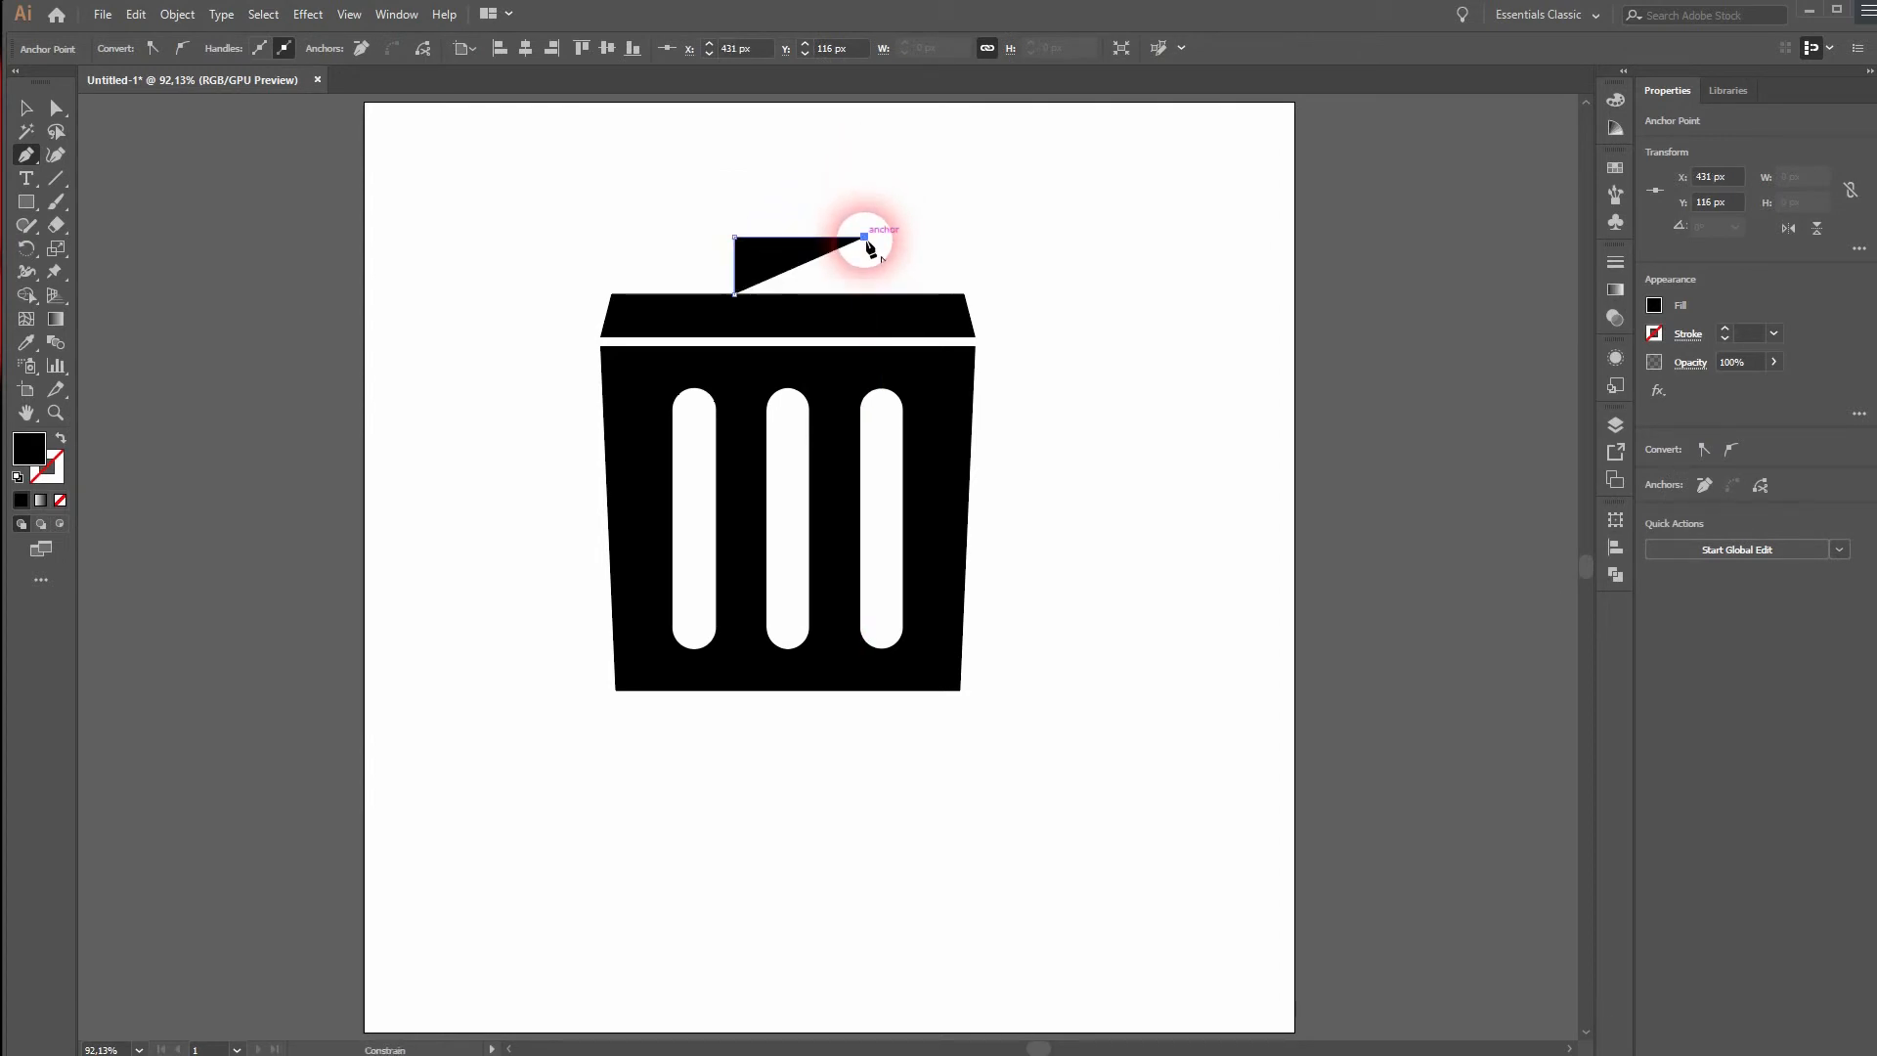
left_click(863, 293)
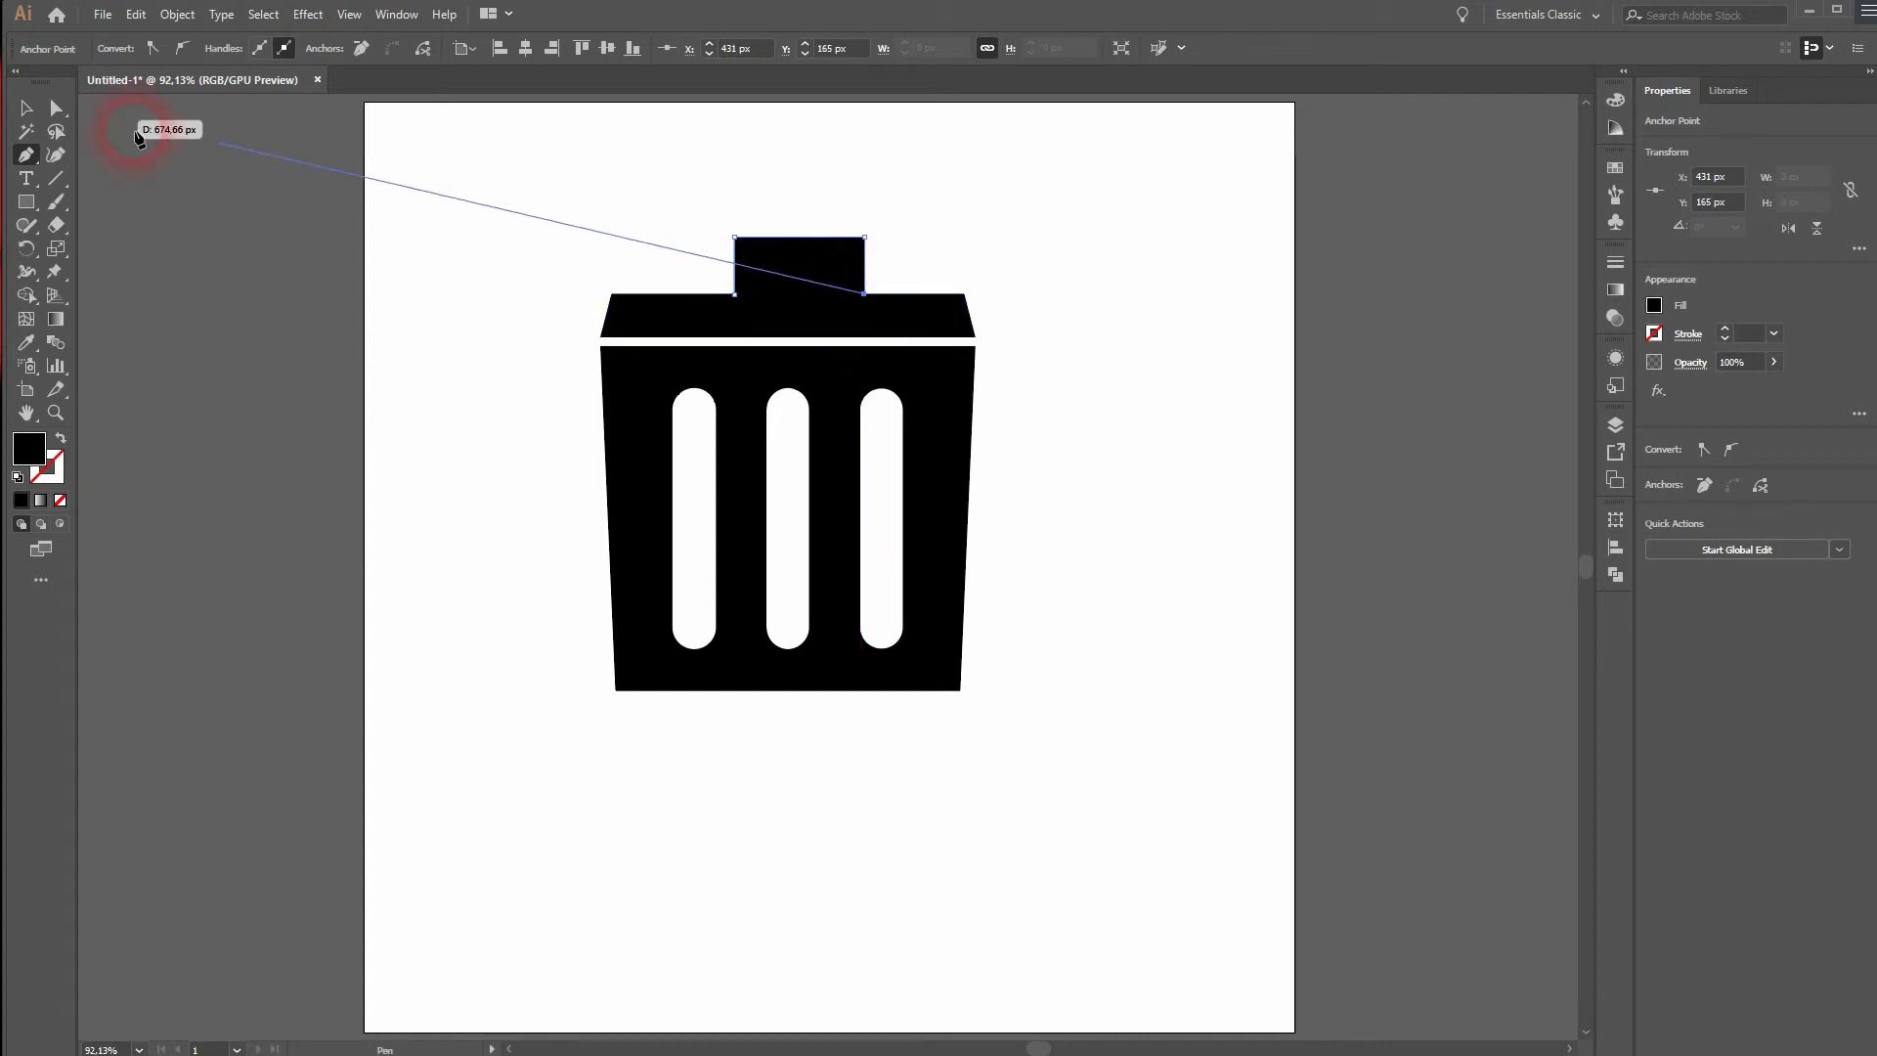
Center the whole handle path horizontally on the artboard
left_click(26, 109)
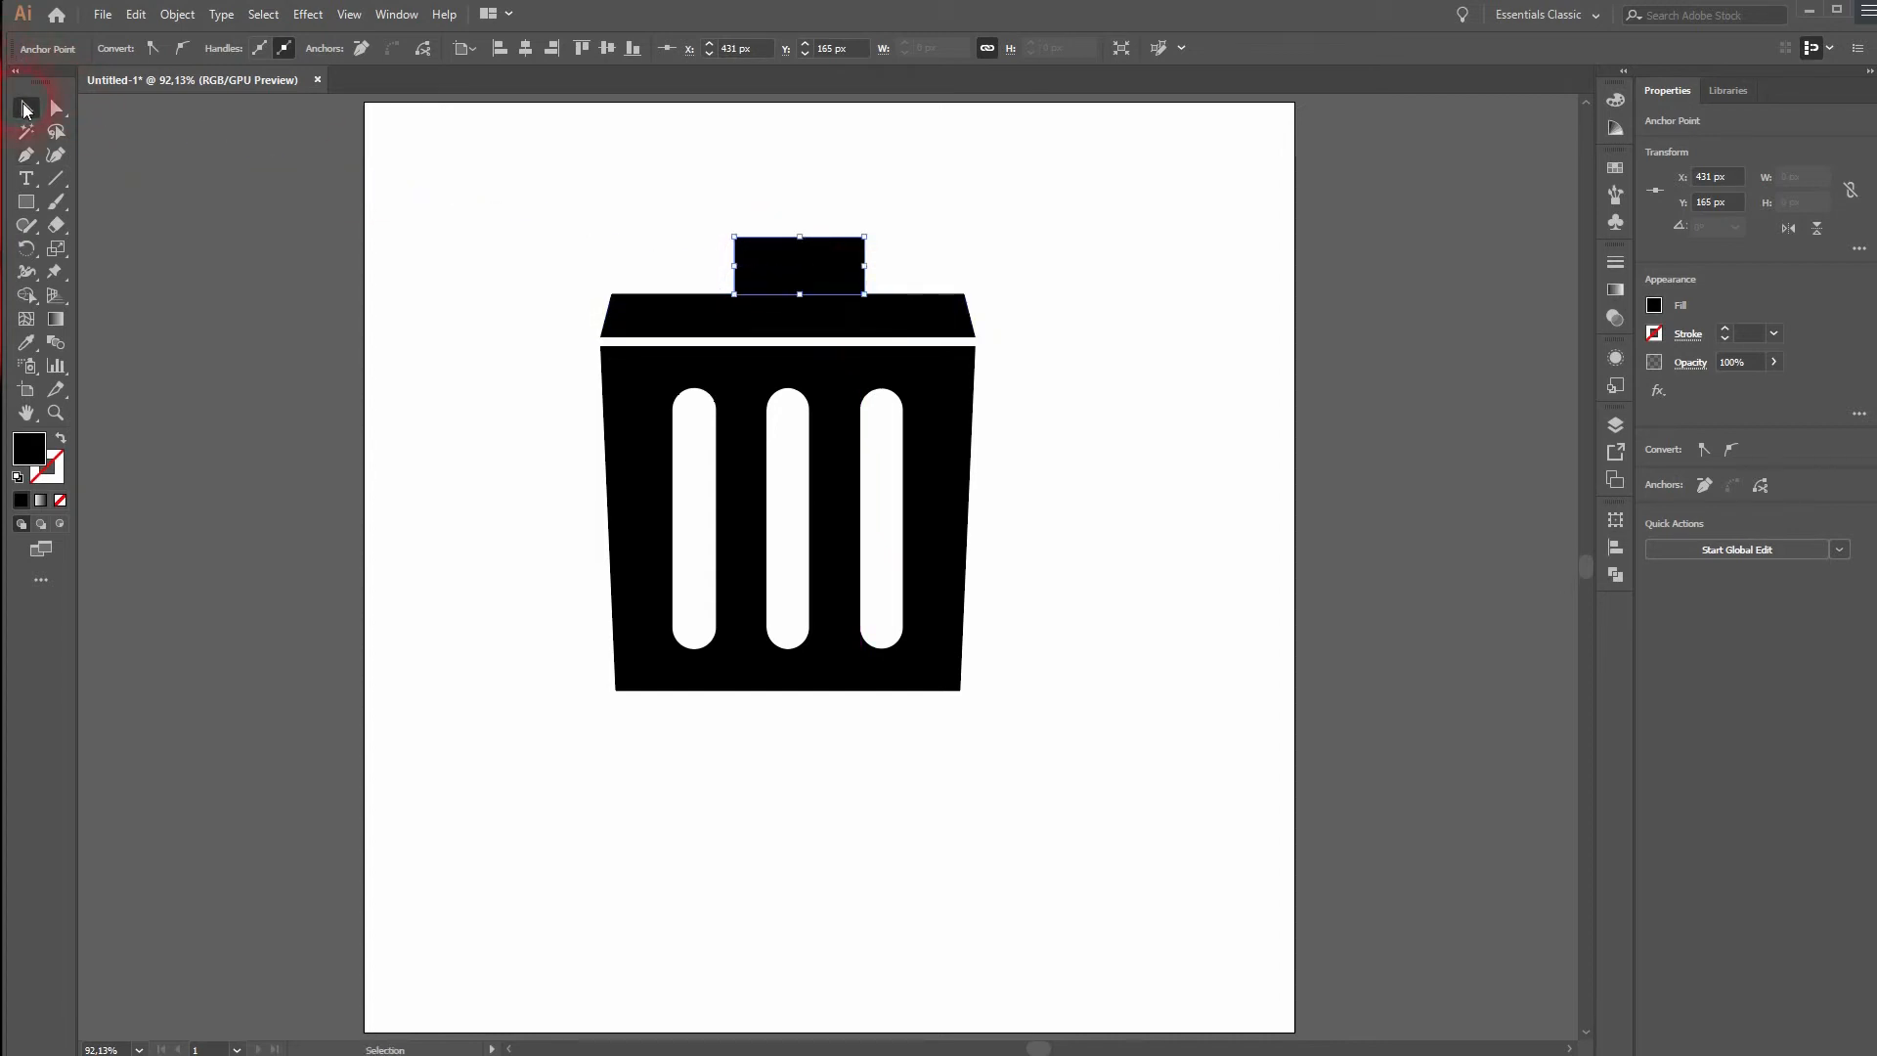
left_click(525, 49)
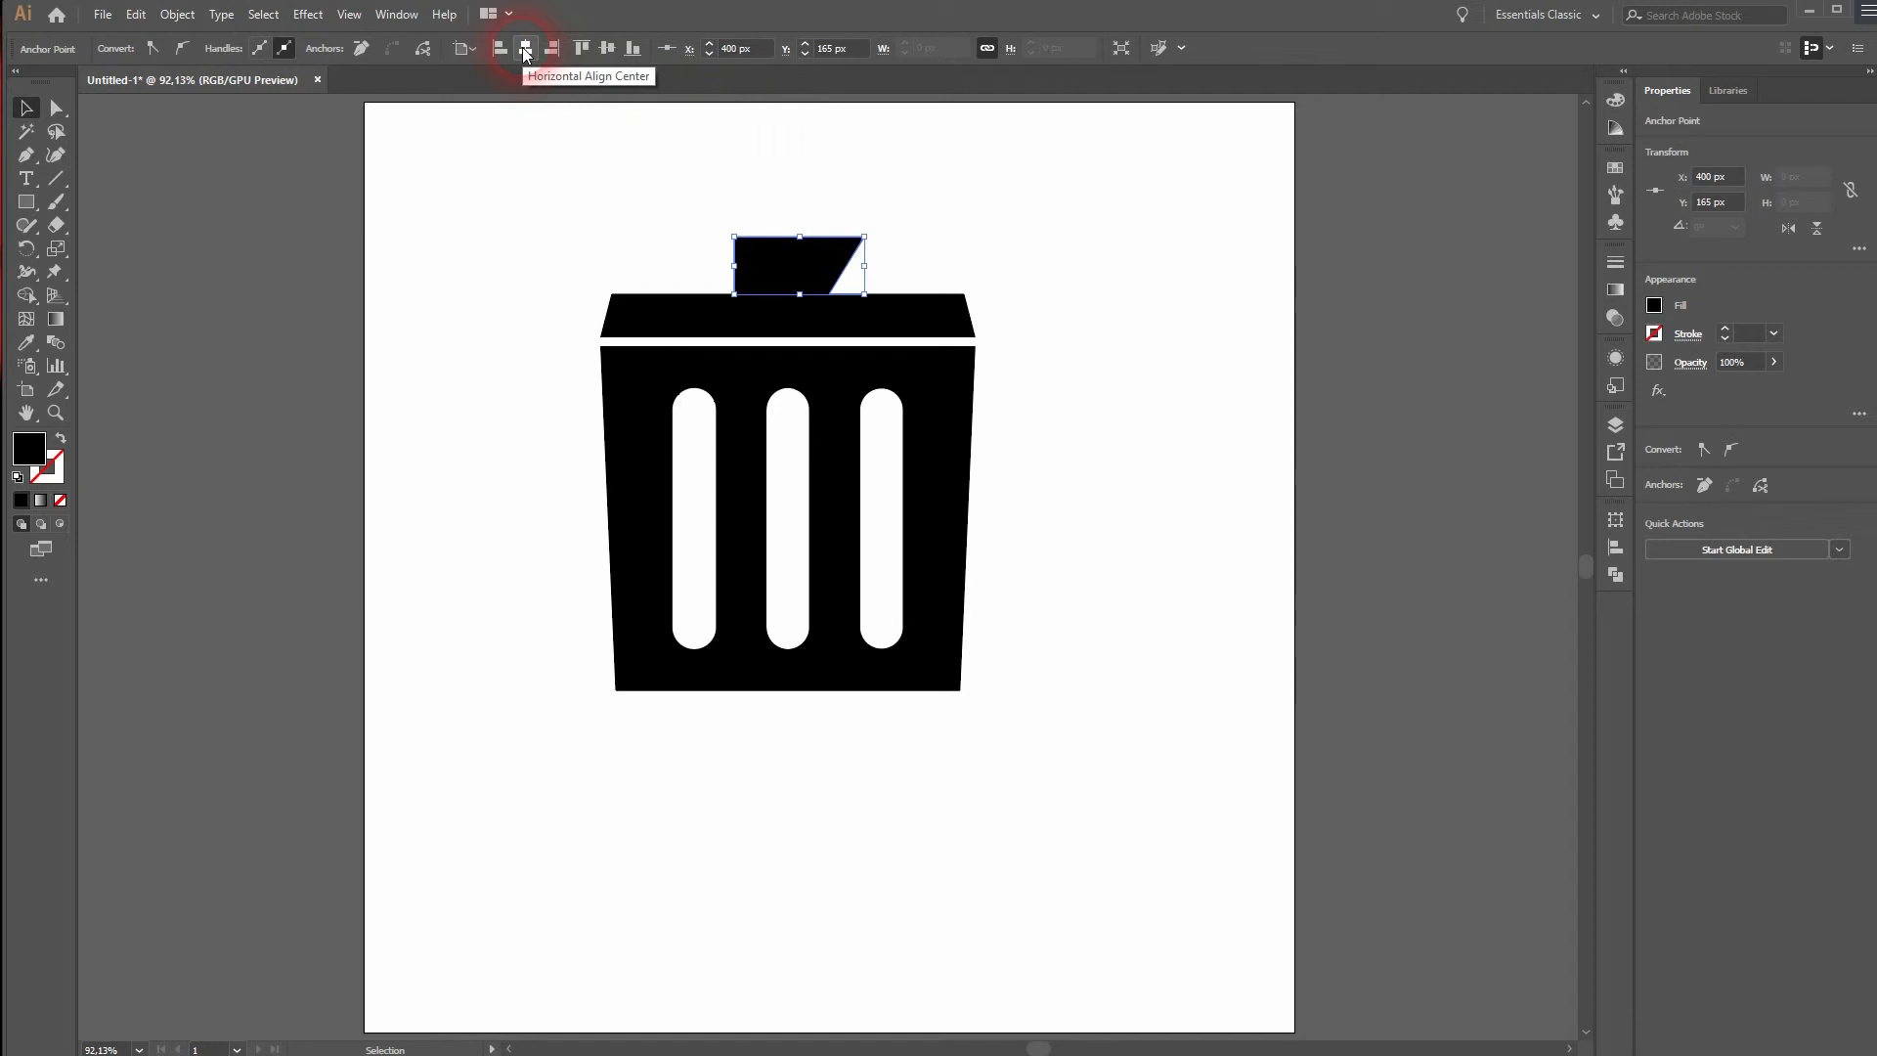
left_click(483, 262)
left_click(811, 270)
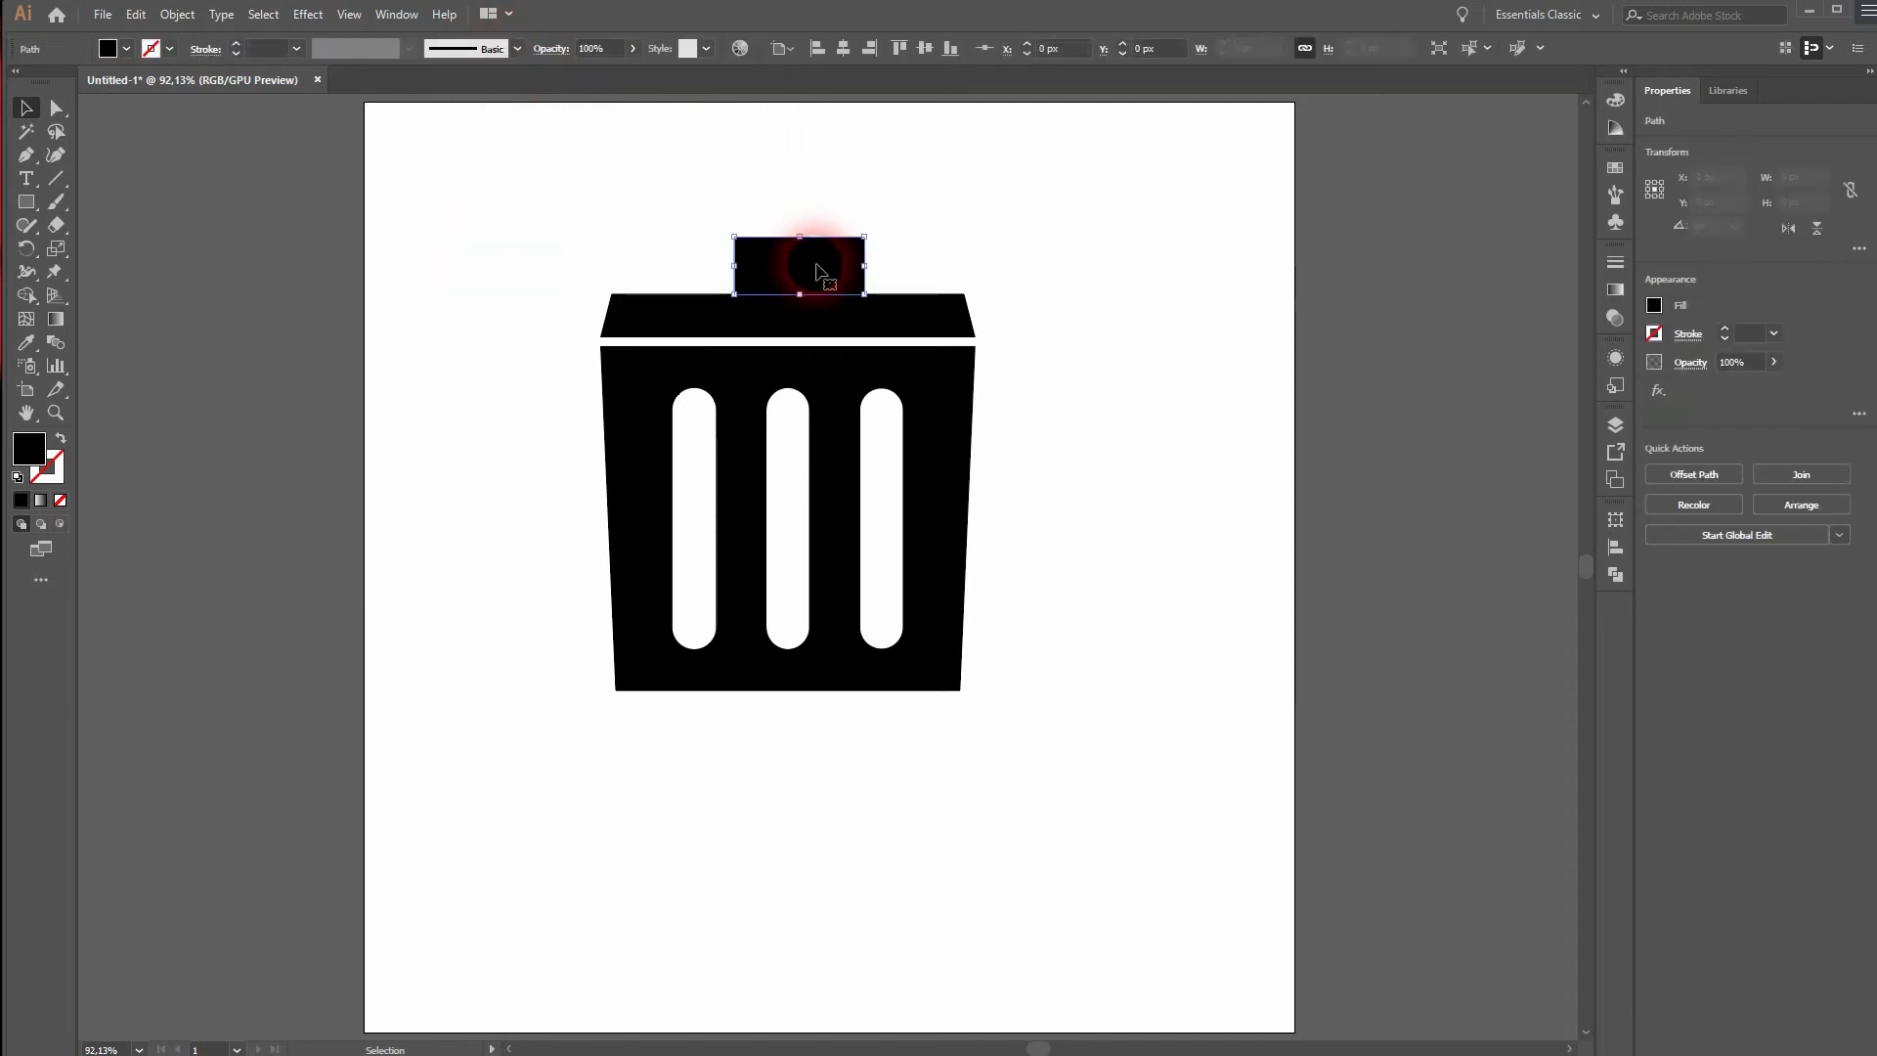
left_click(843, 48)
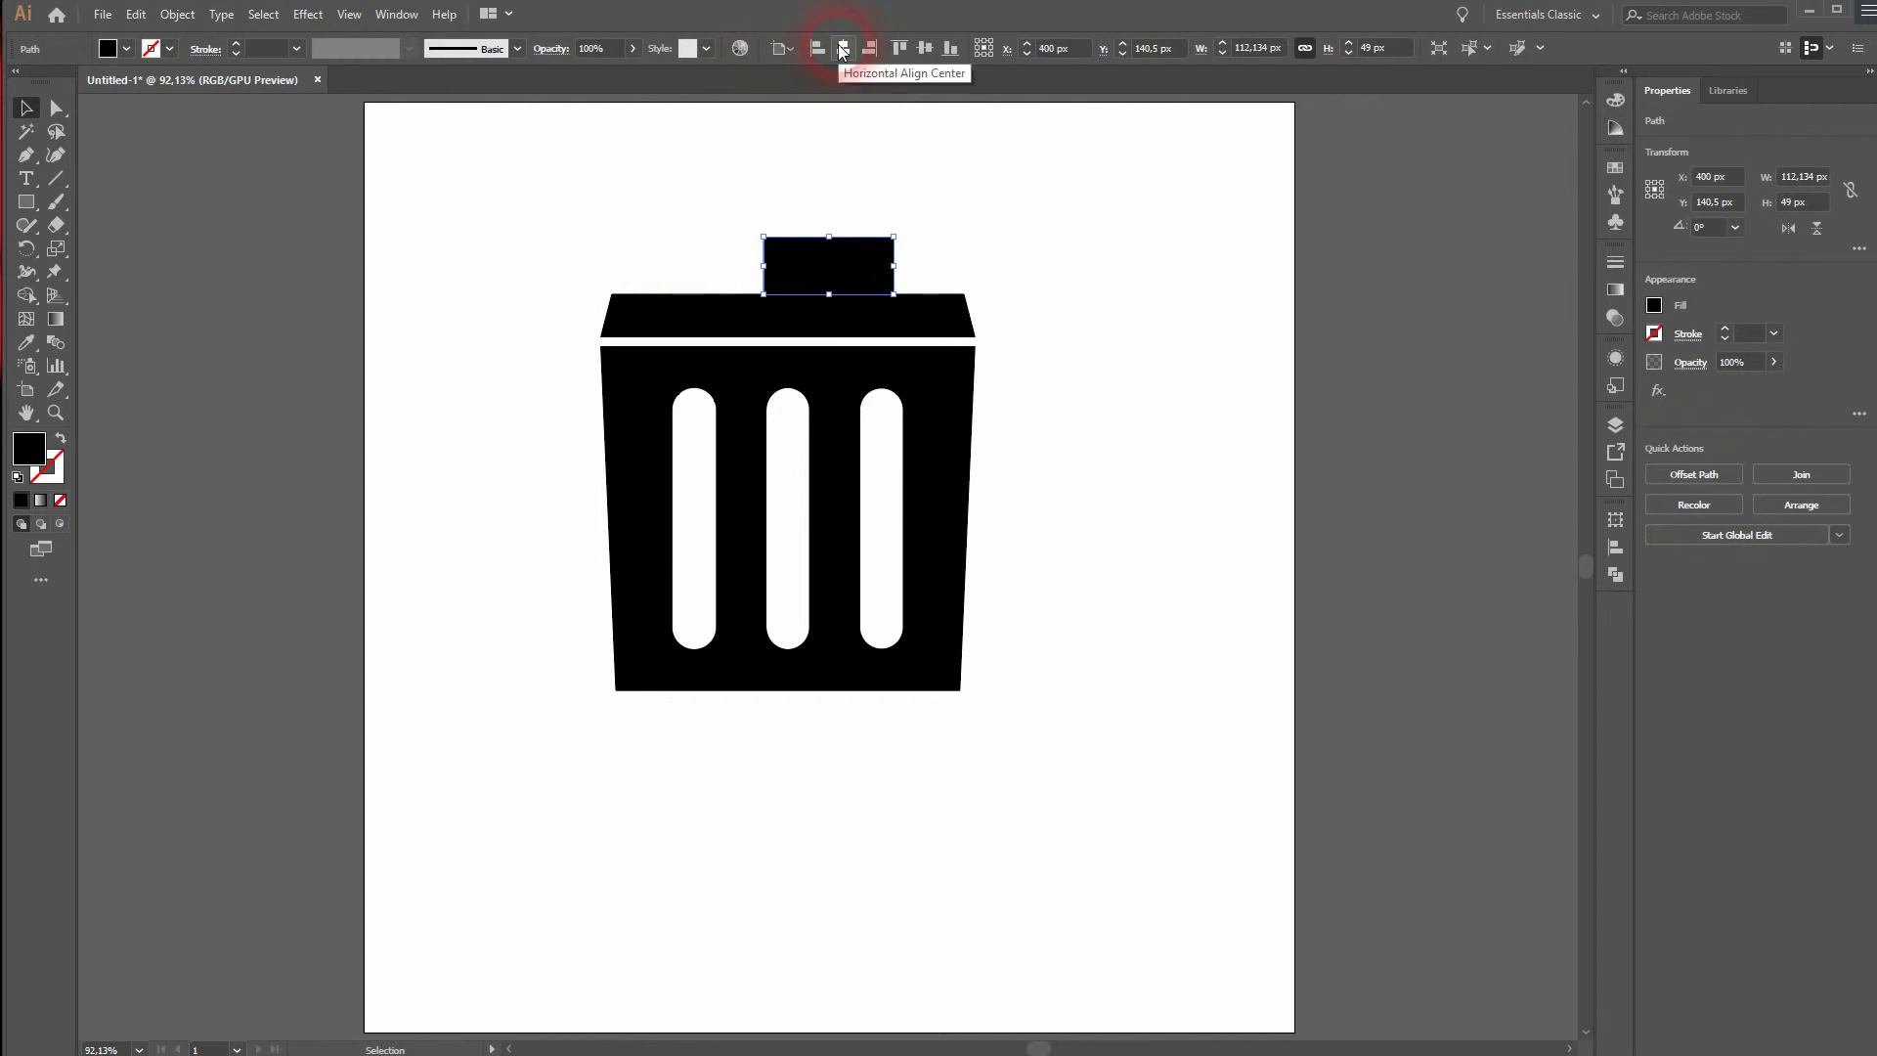
Center the lid and bin body horizontally on the artboard so they line up with the handle
left_click_drag(544, 236, 1083, 741)
left_click(843, 48)
left_click(1154, 354)
Give the handle path a black stroke and set its fill to none
left_click(833, 262)
left_click(159, 57)
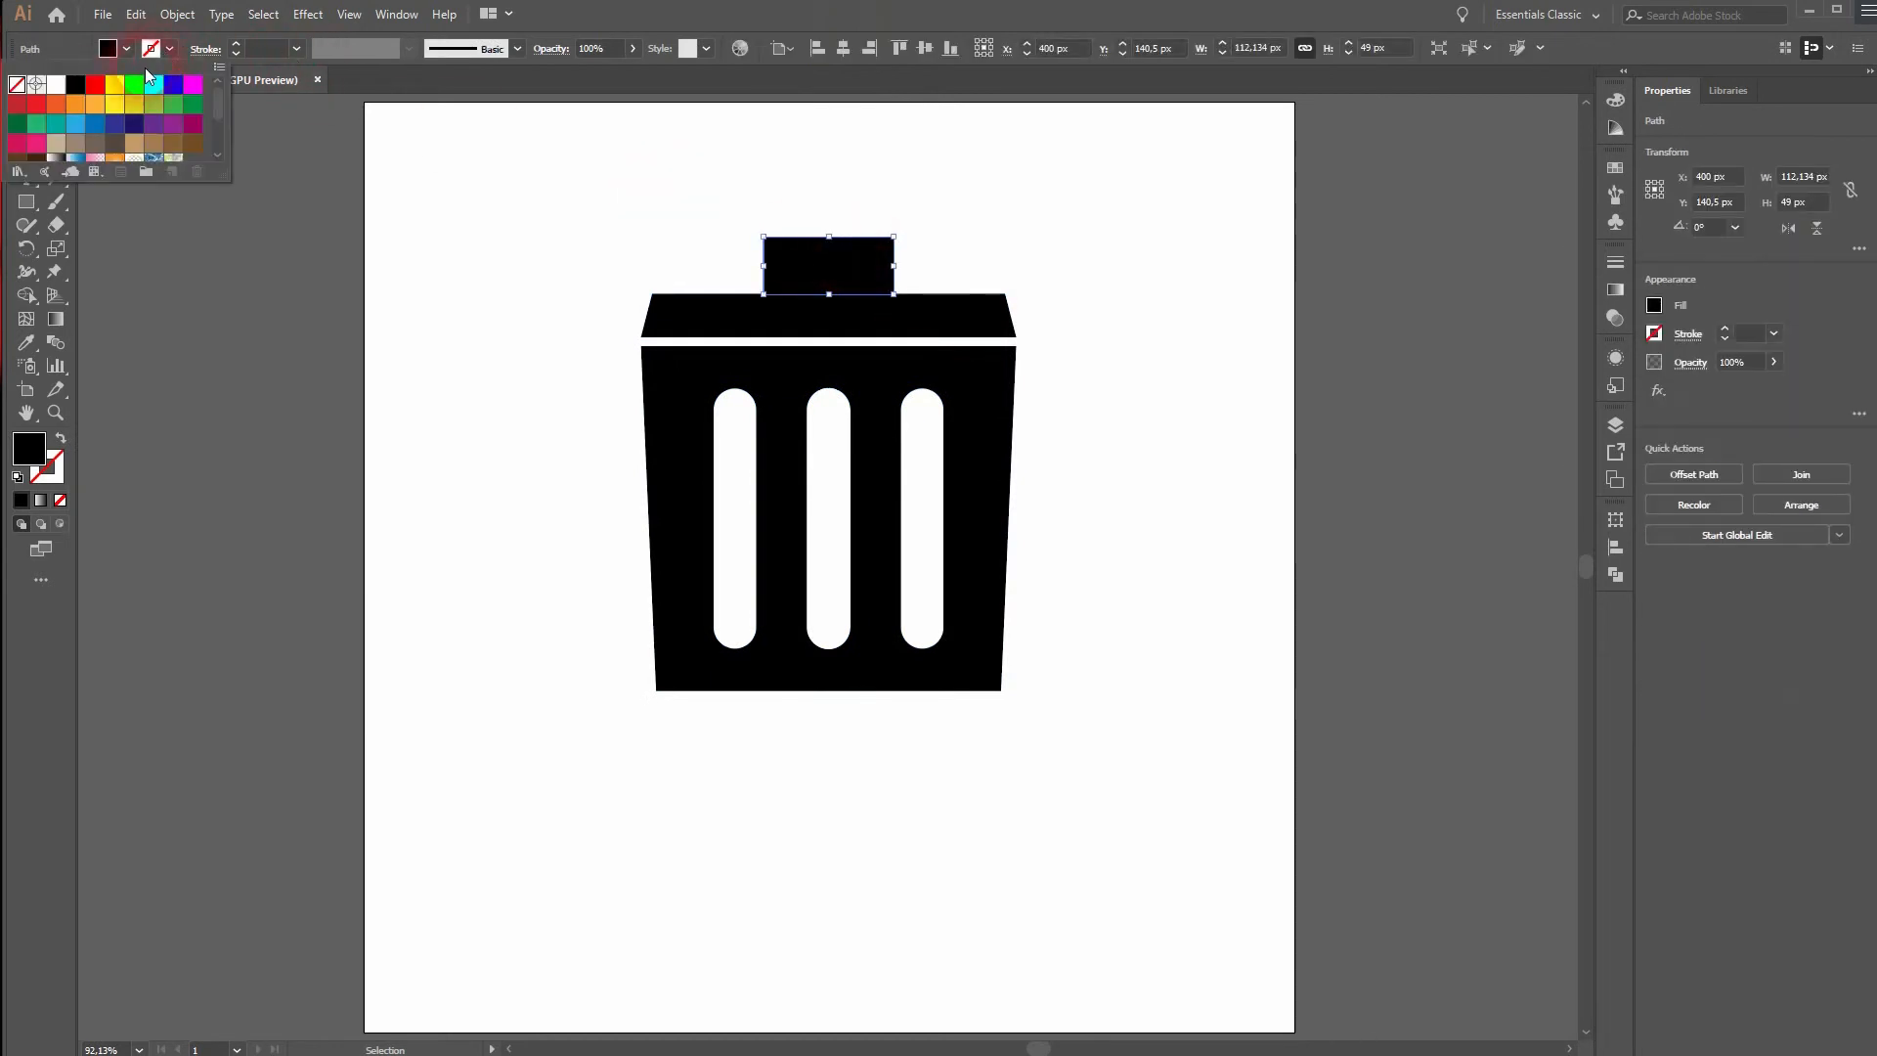
left_click(44, 82)
left_click(126, 50)
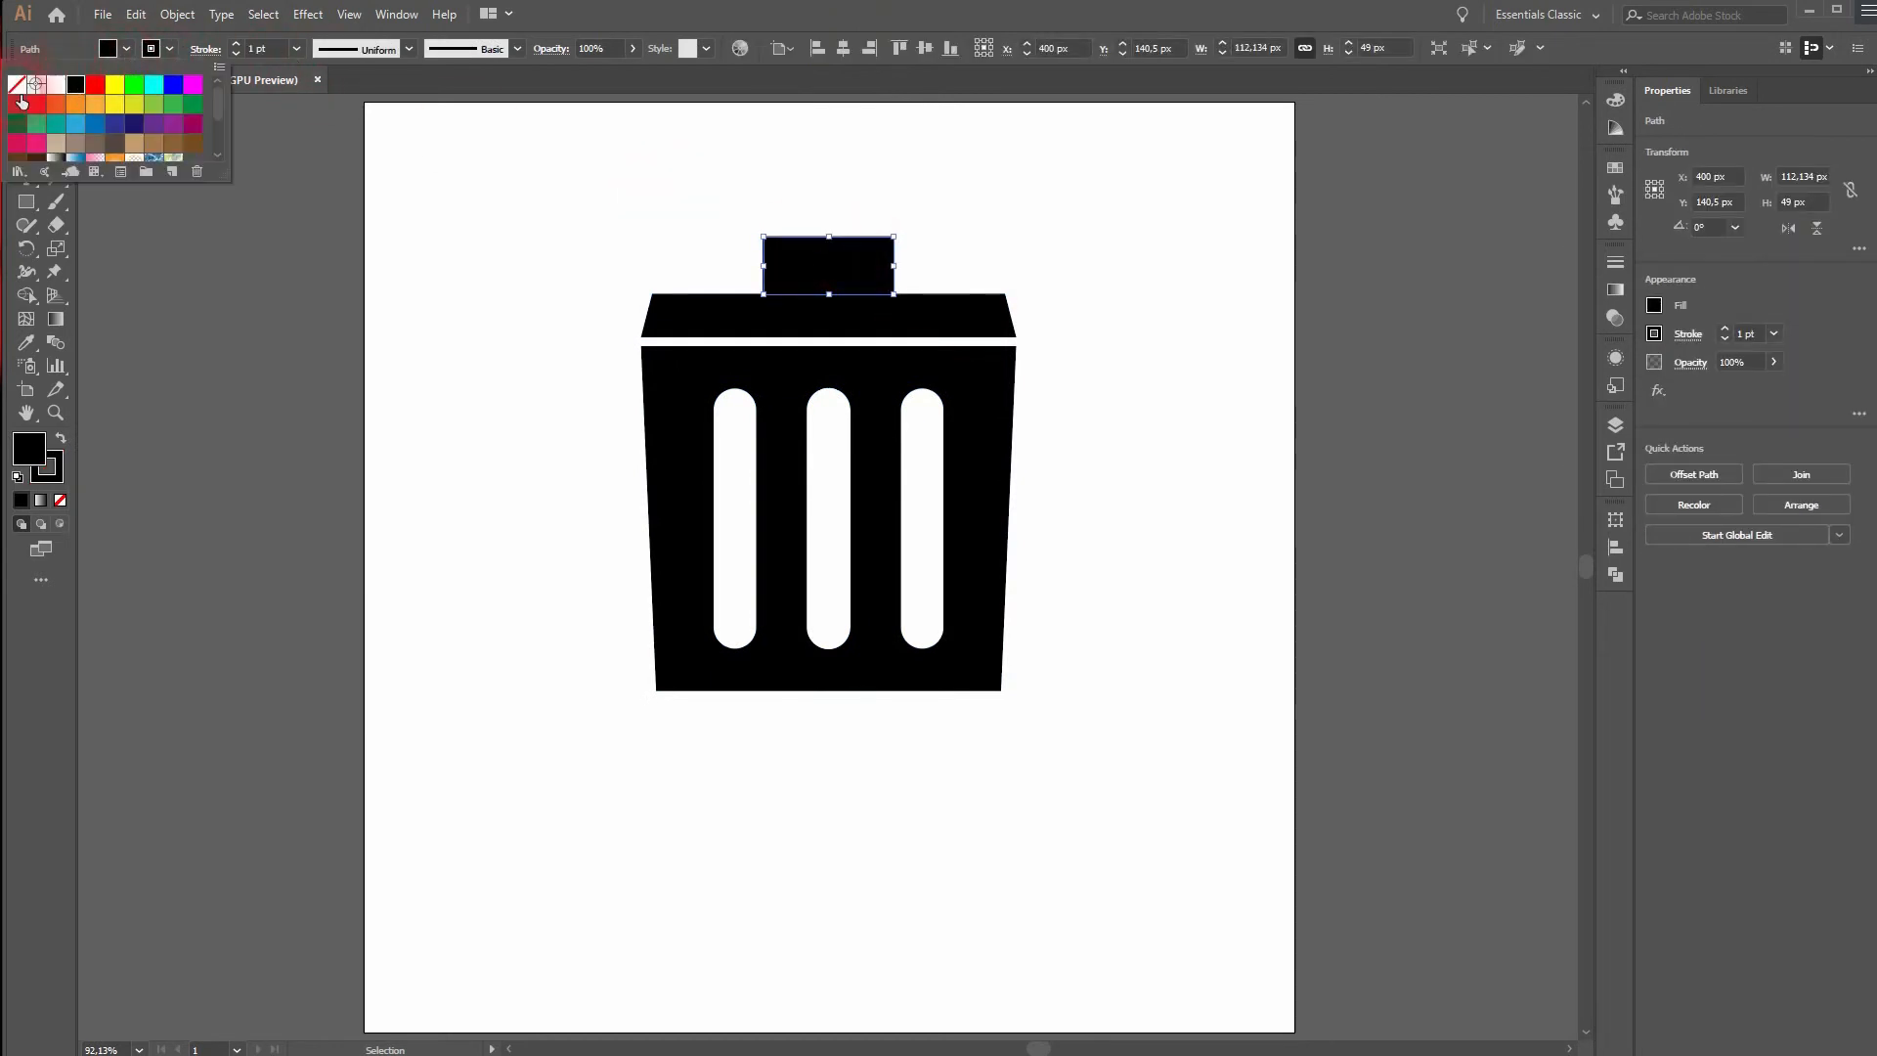
left_click(18, 85)
Increase the handle's stroke weight to 10 pt and deselect it
left_click(233, 44)
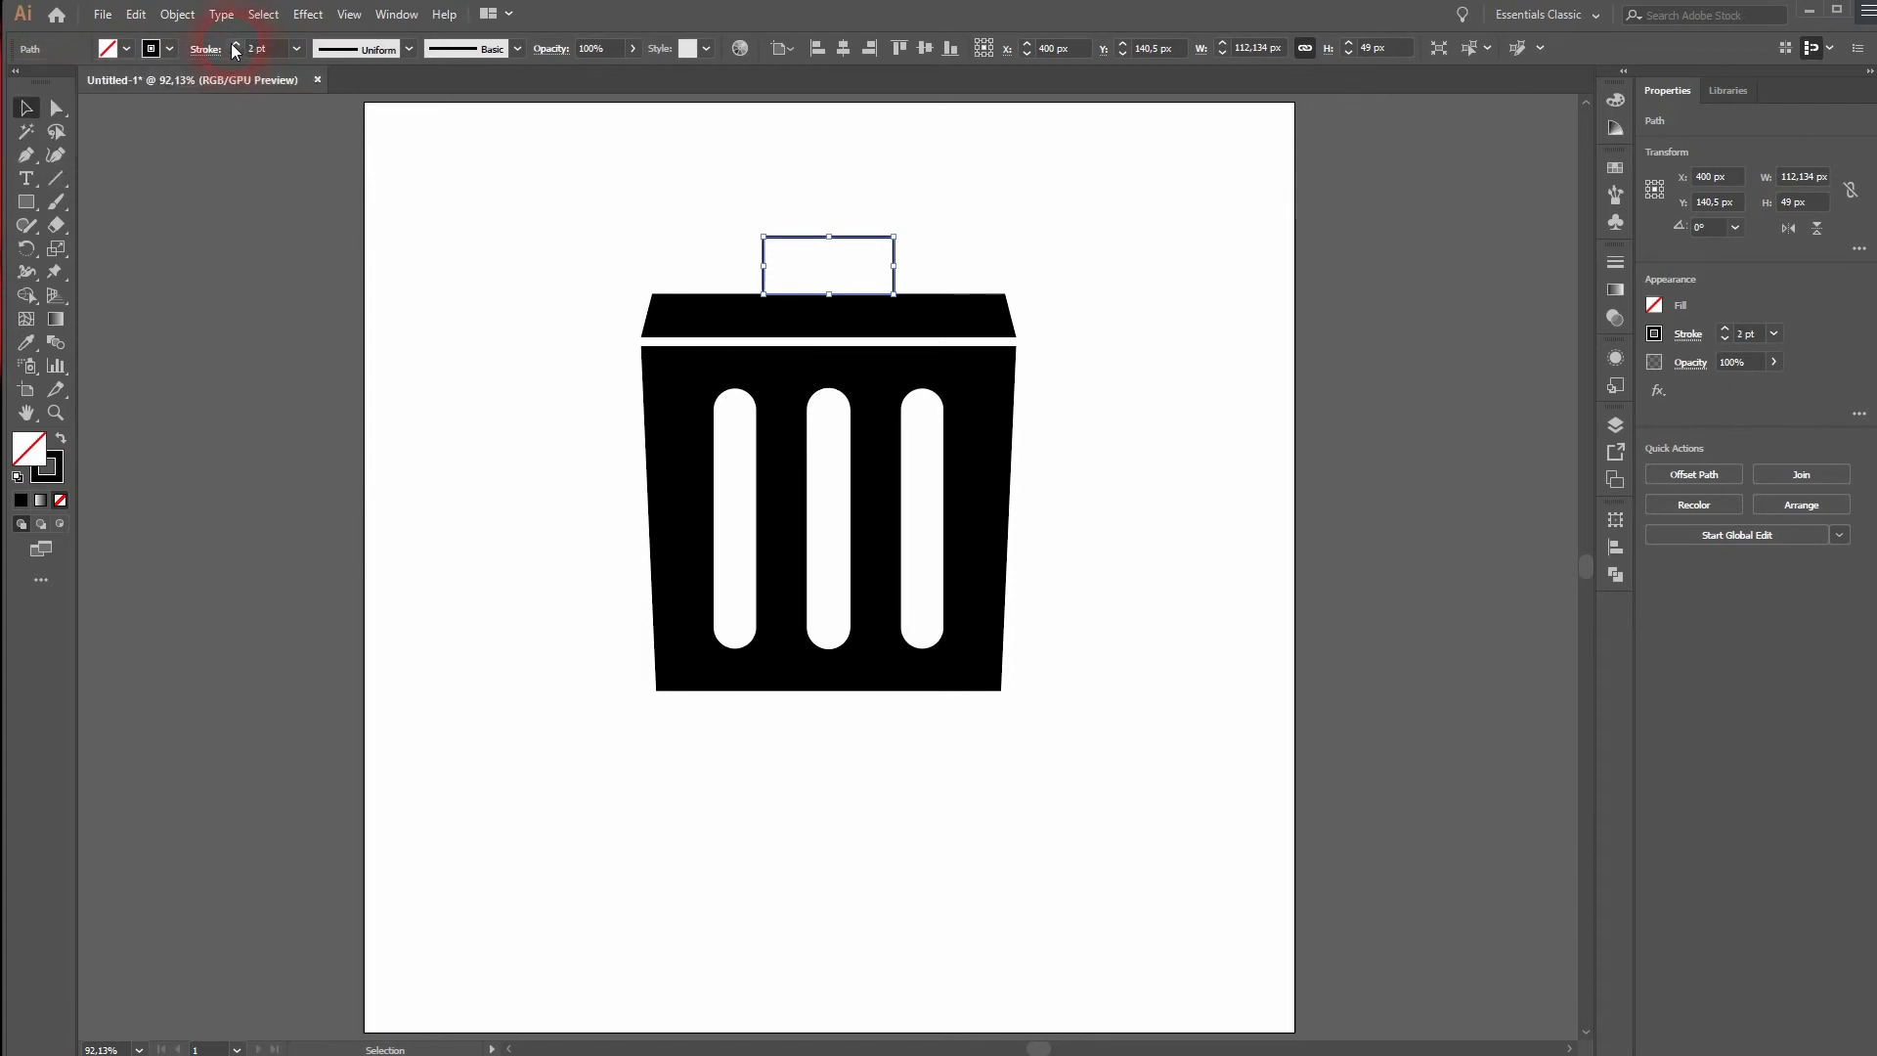
left_click(234, 44)
left_click(235, 44)
left_click(235, 44)
left_click(235, 44)
left_click(234, 44)
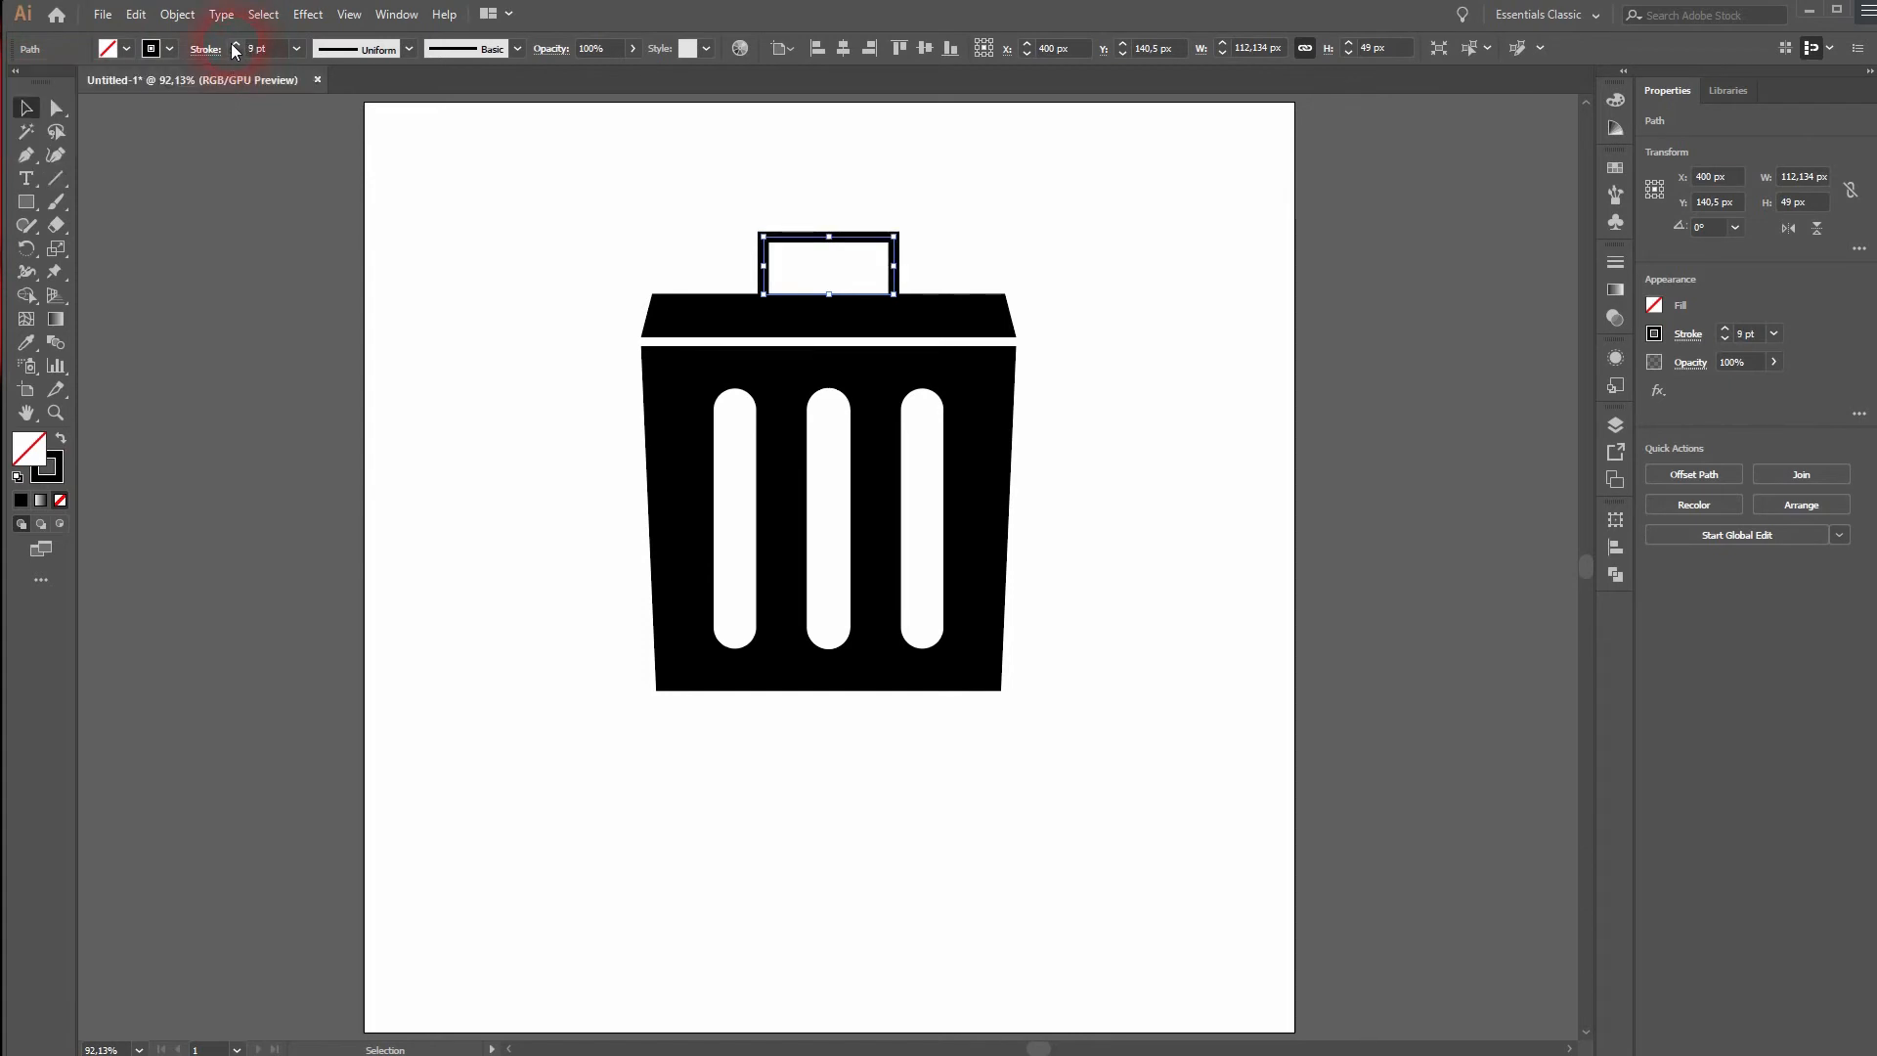
left_click(492, 457)
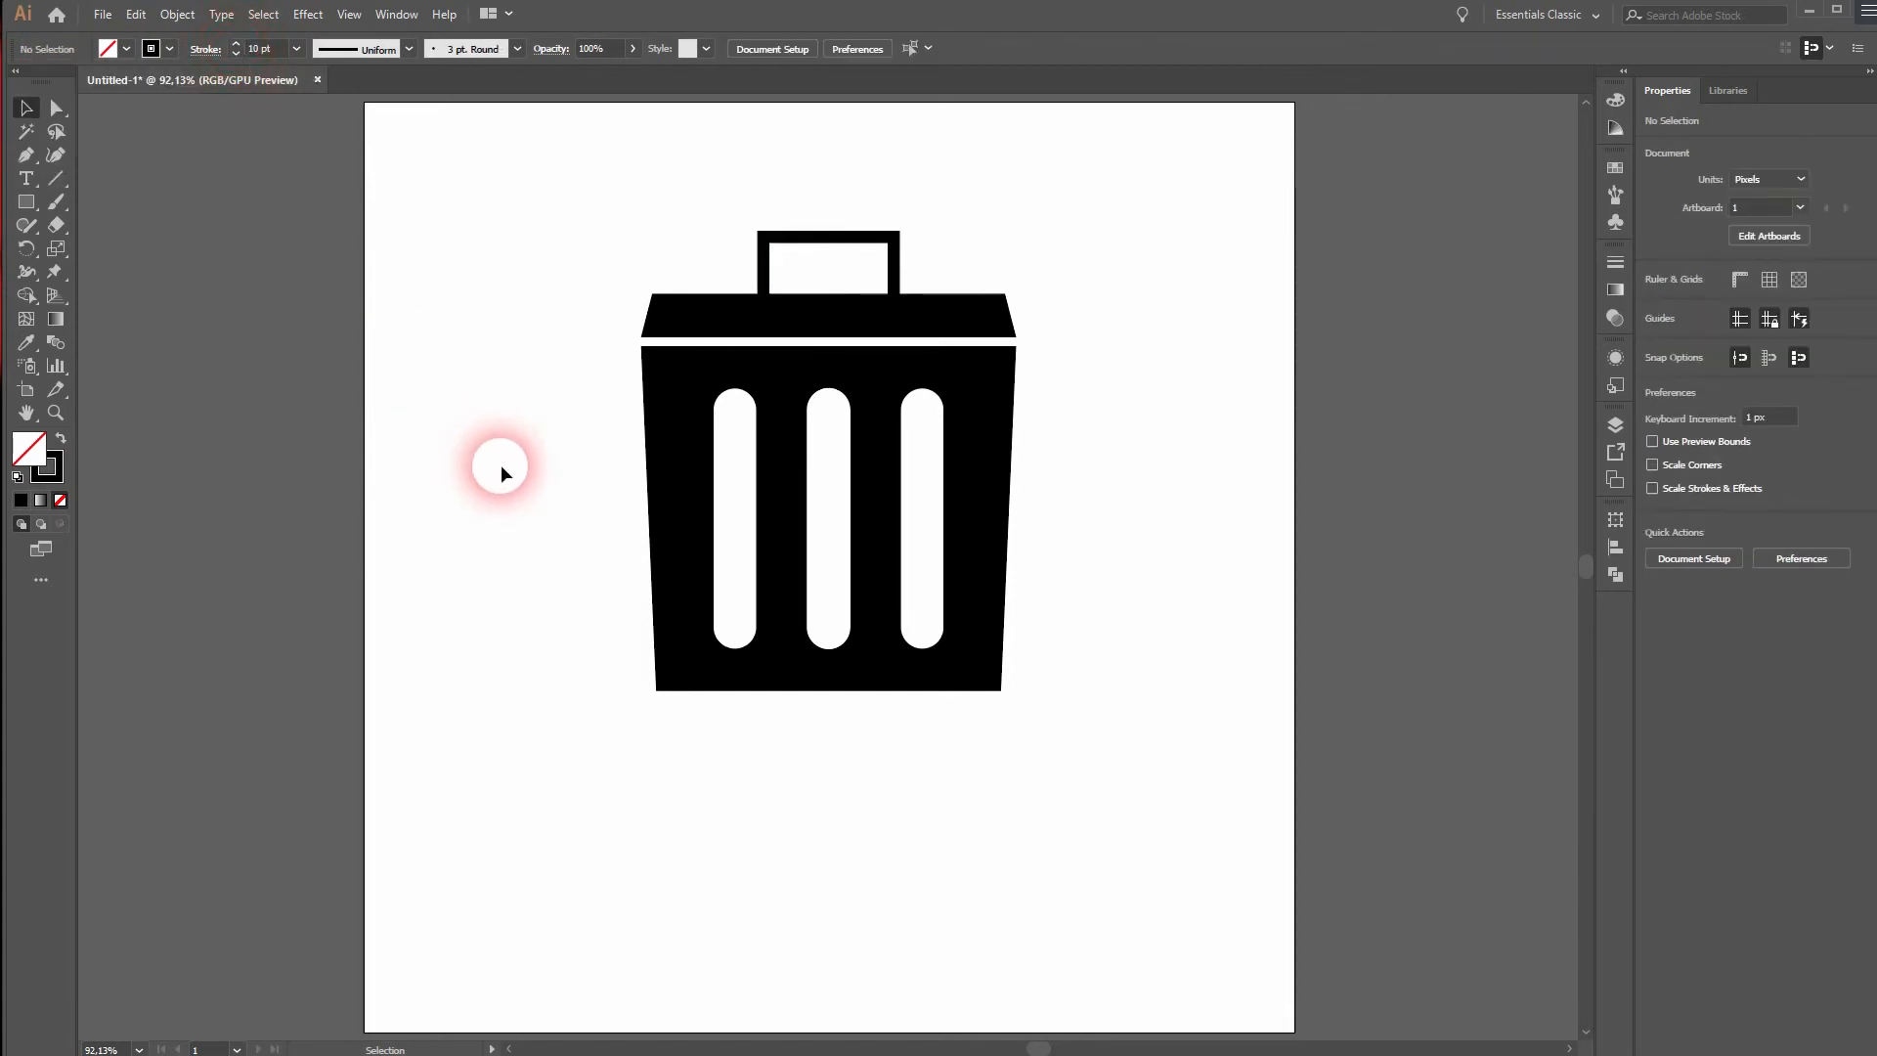
Set the corners of the handle's stroke to a round join
left_click(893, 253)
left_click(396, 13)
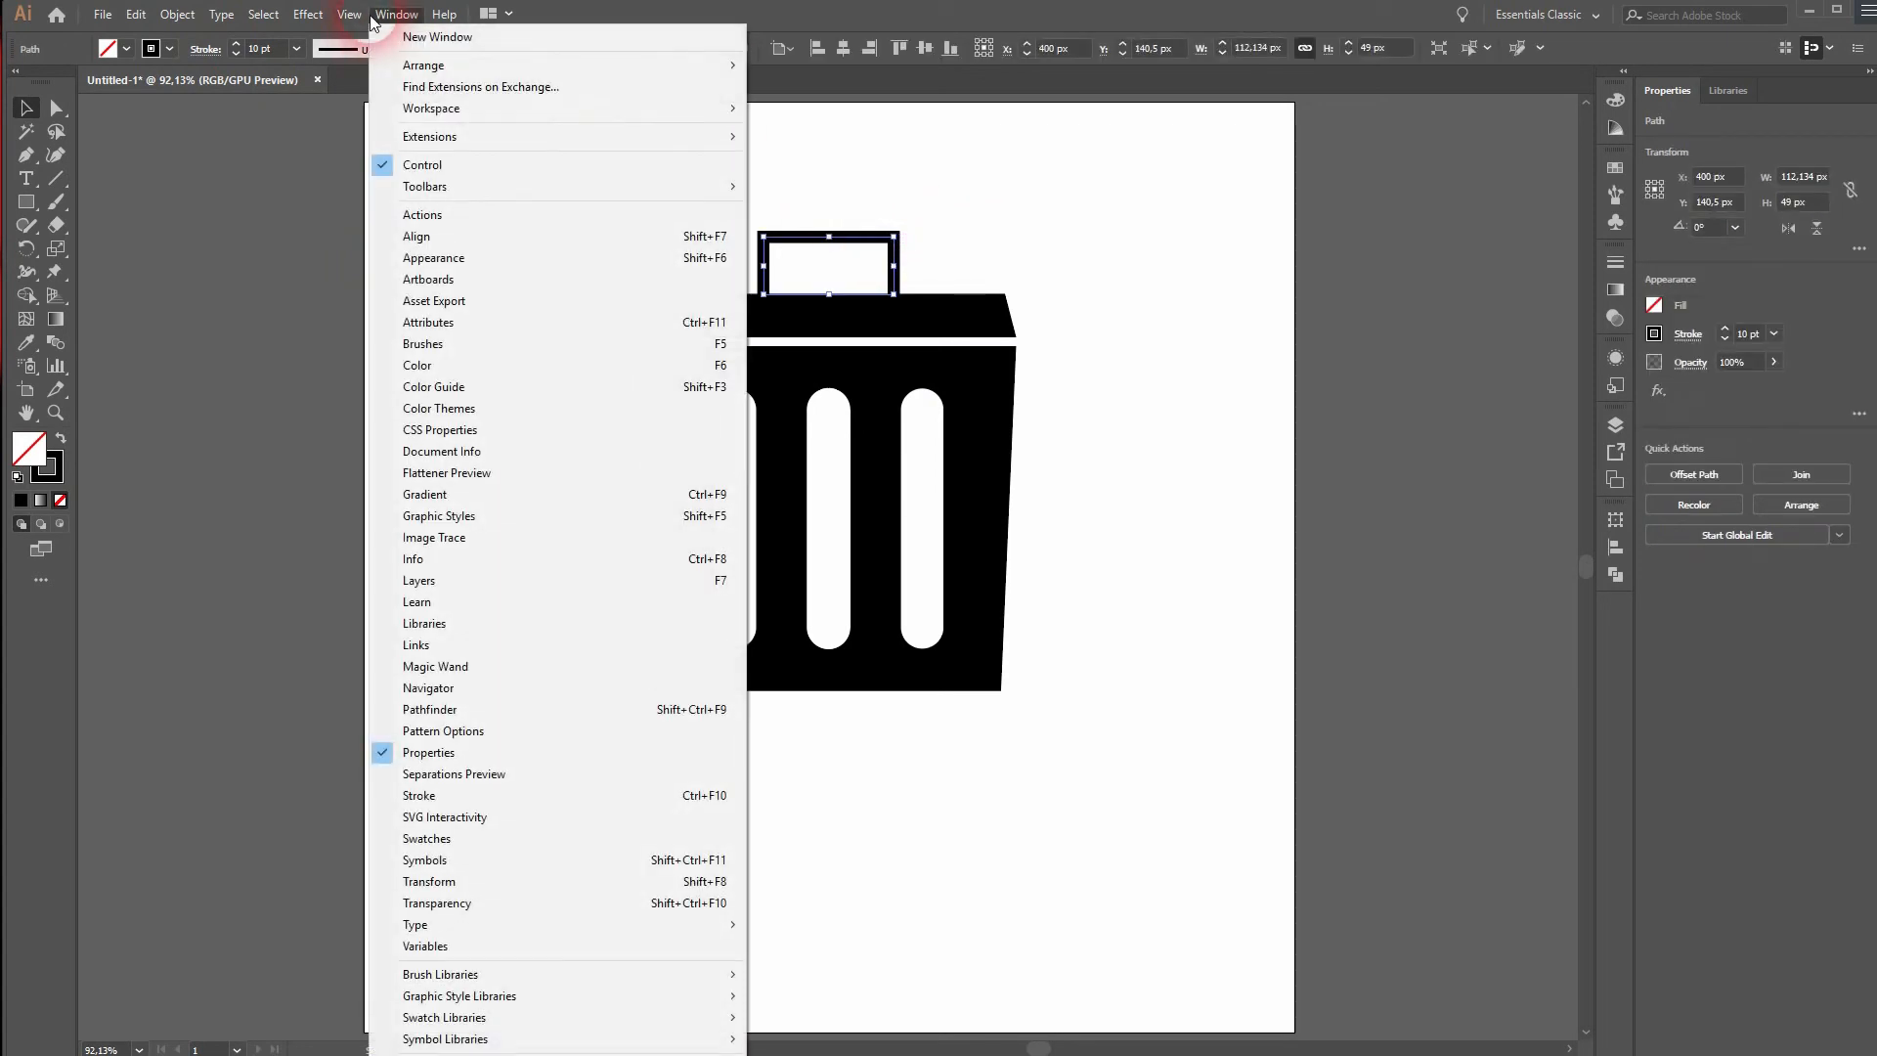
left_click(621, 800)
left_click(1464, 337)
left_click(1556, 253)
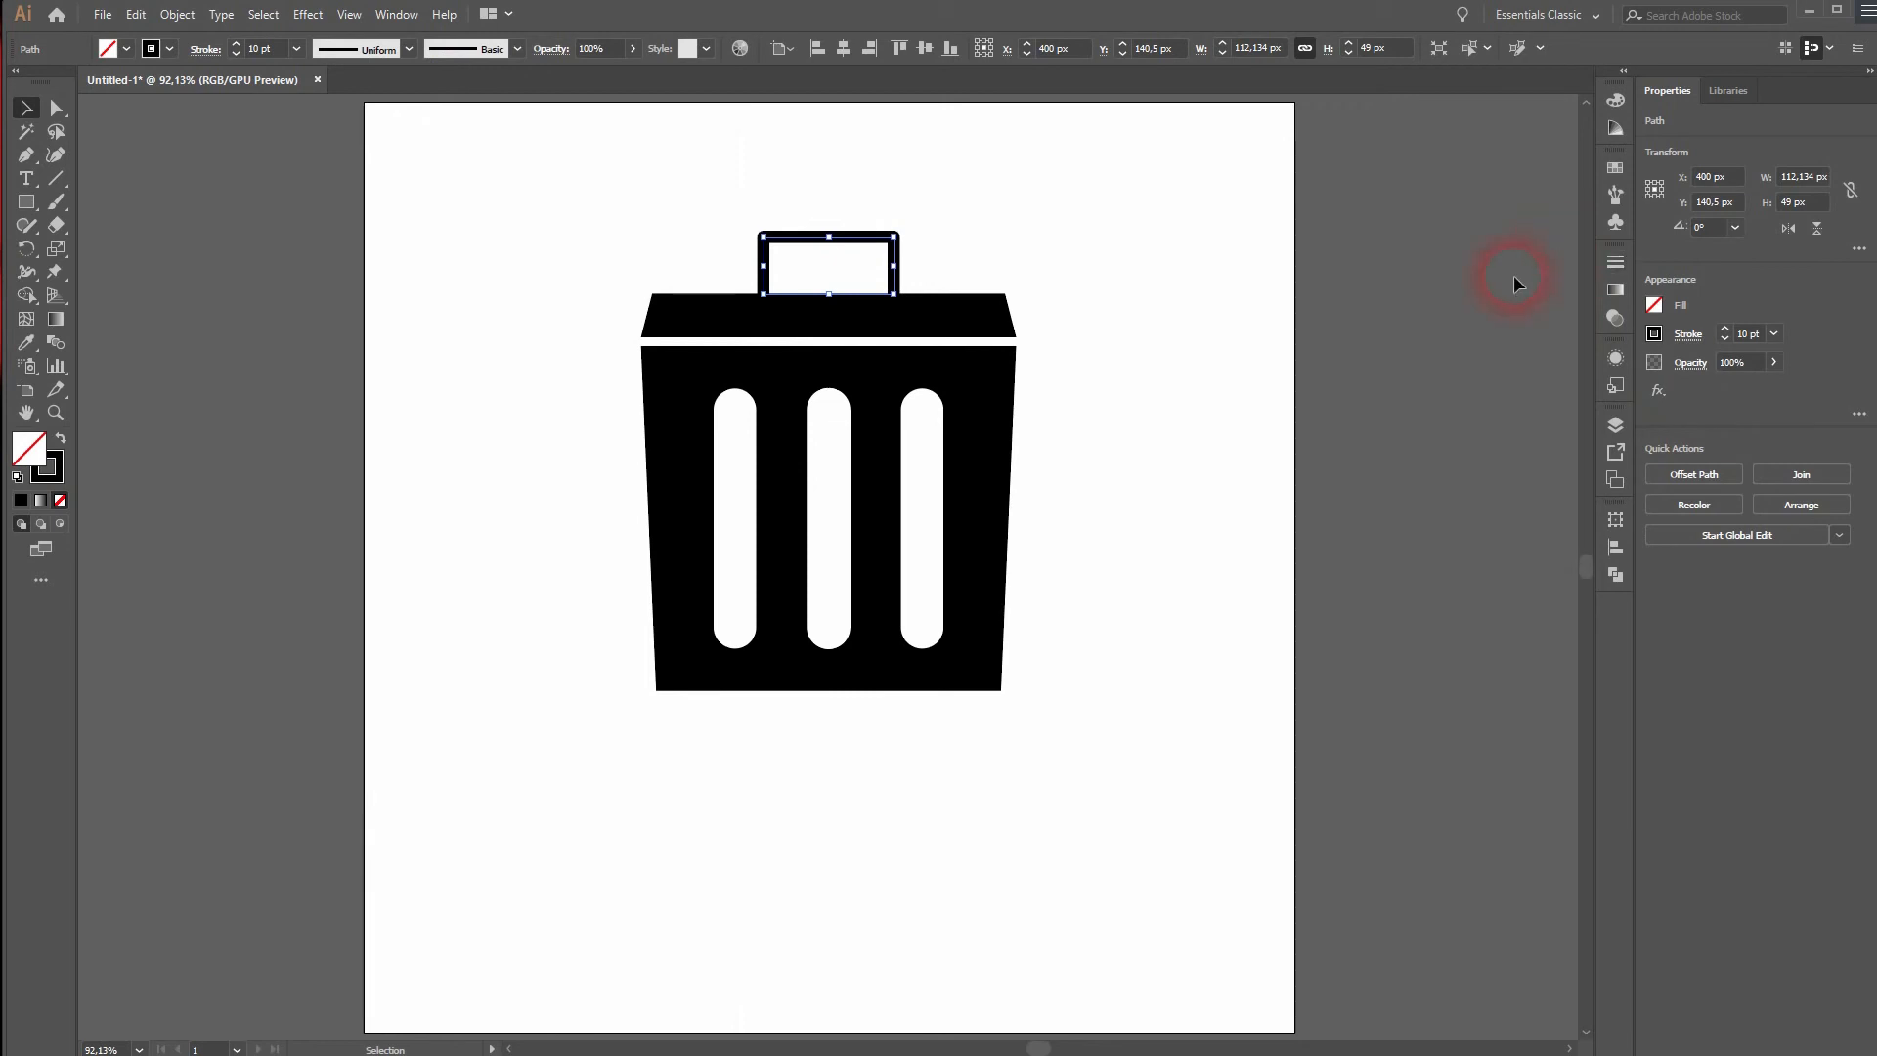
left_click(1162, 451)
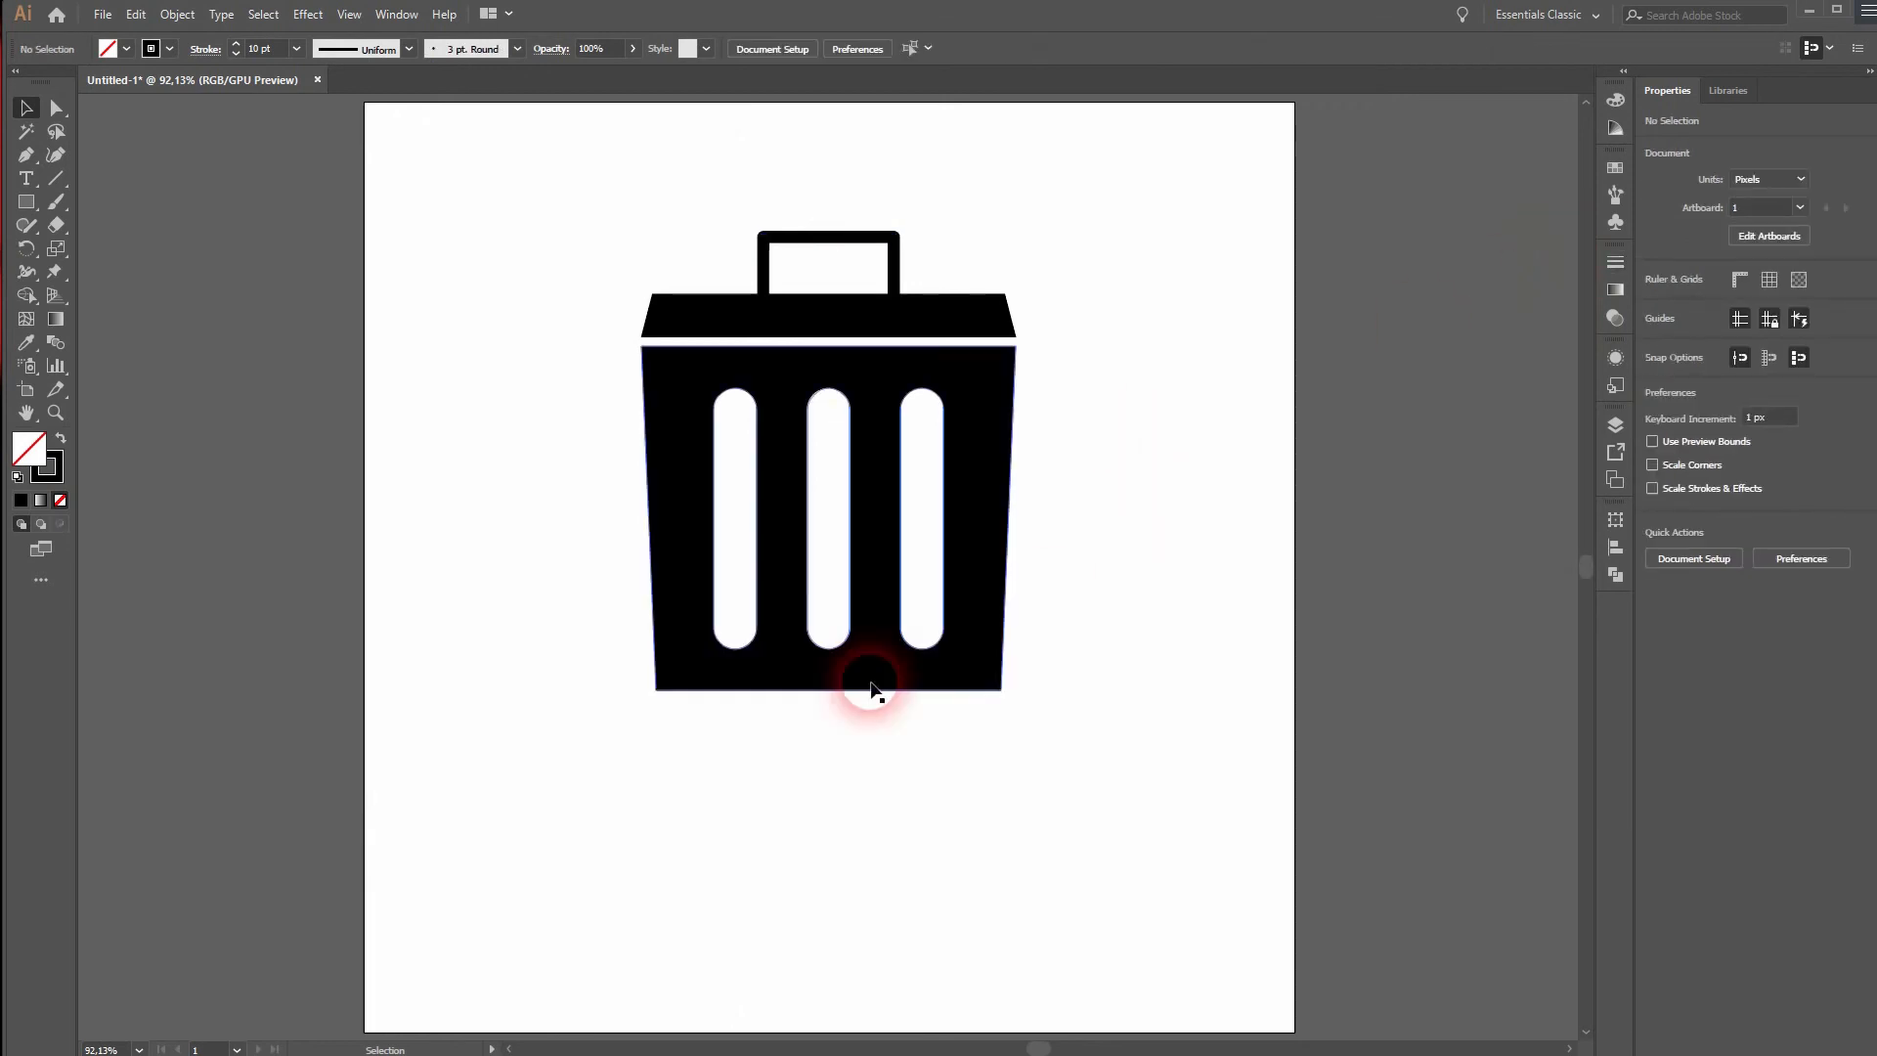
Stretch the bin body with its slots downward until the whole icon is about 442 px tall
left_click_drag(602, 753, 1140, 453)
left_click_drag(828, 691, 838, 765)
left_click(886, 841)
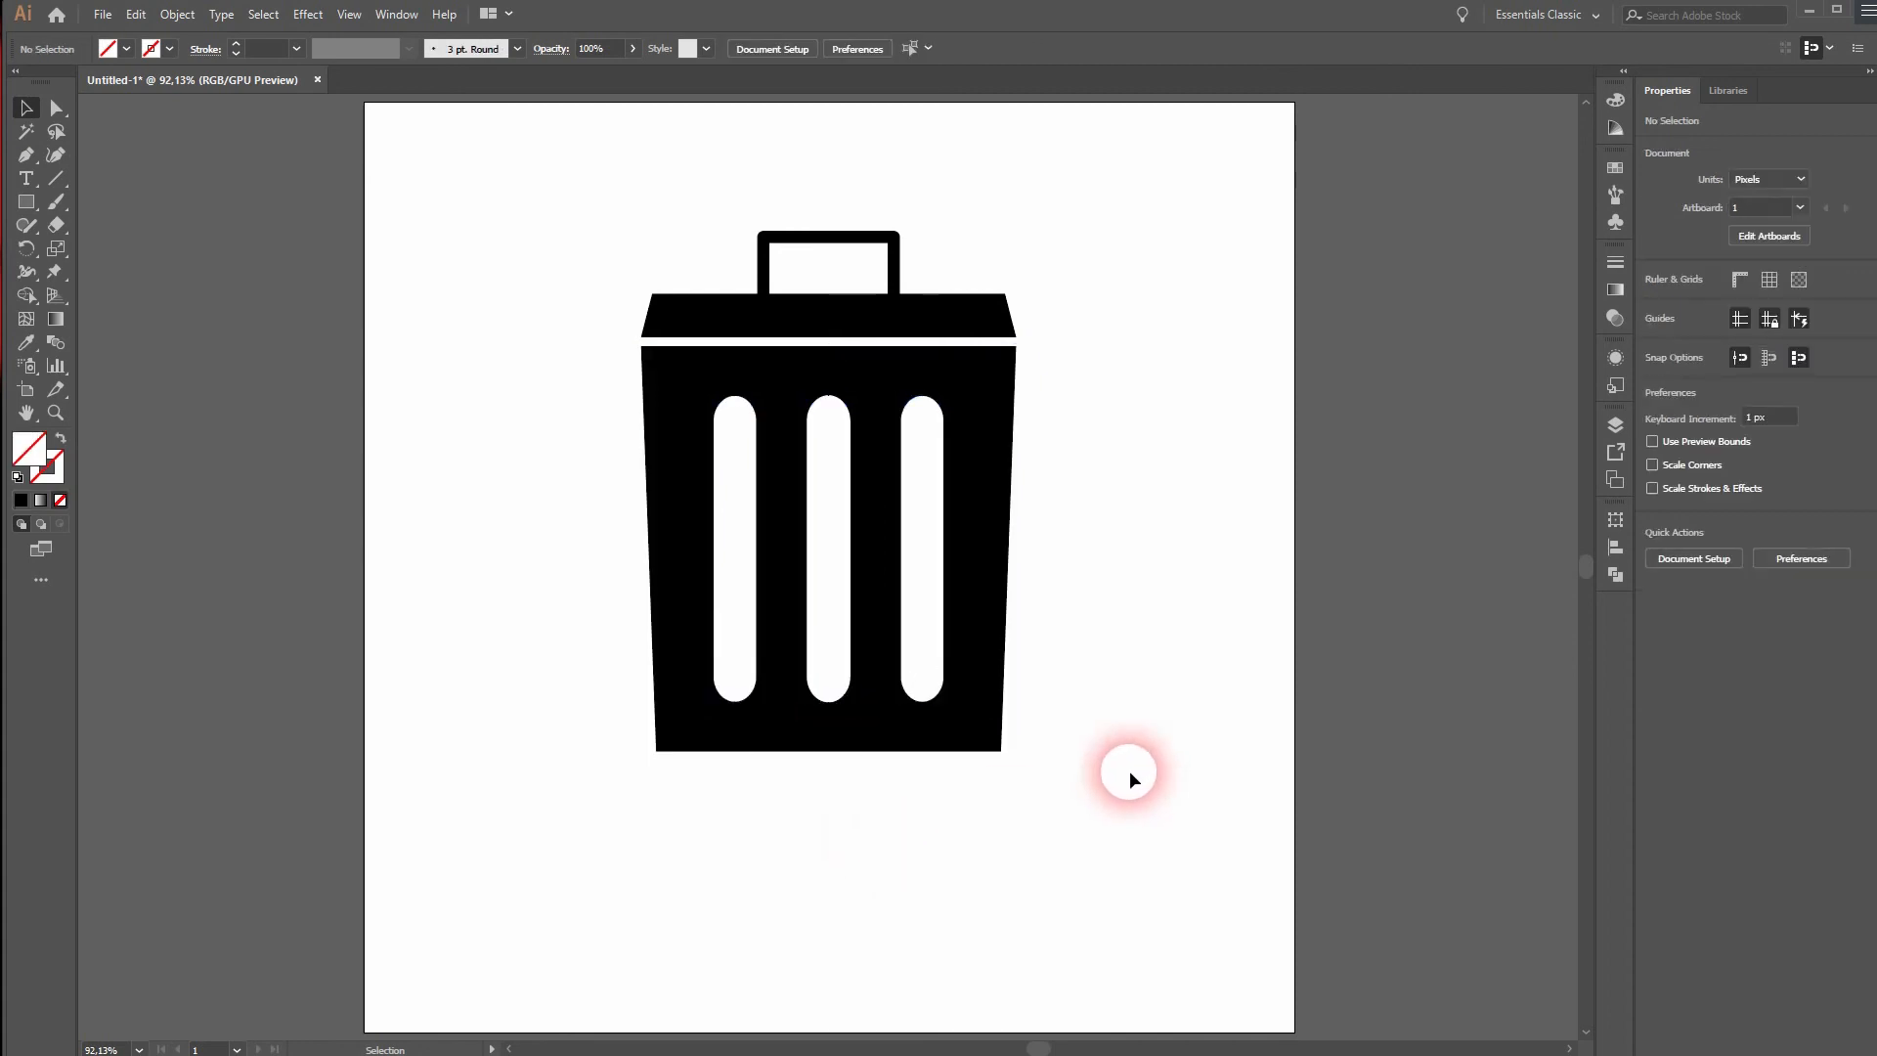
Group all parts of the trash can and scale the group proportionally around its center to about two thirds of its size
left_click_drag(593, 848, 1151, 164)
right_click(932, 309)
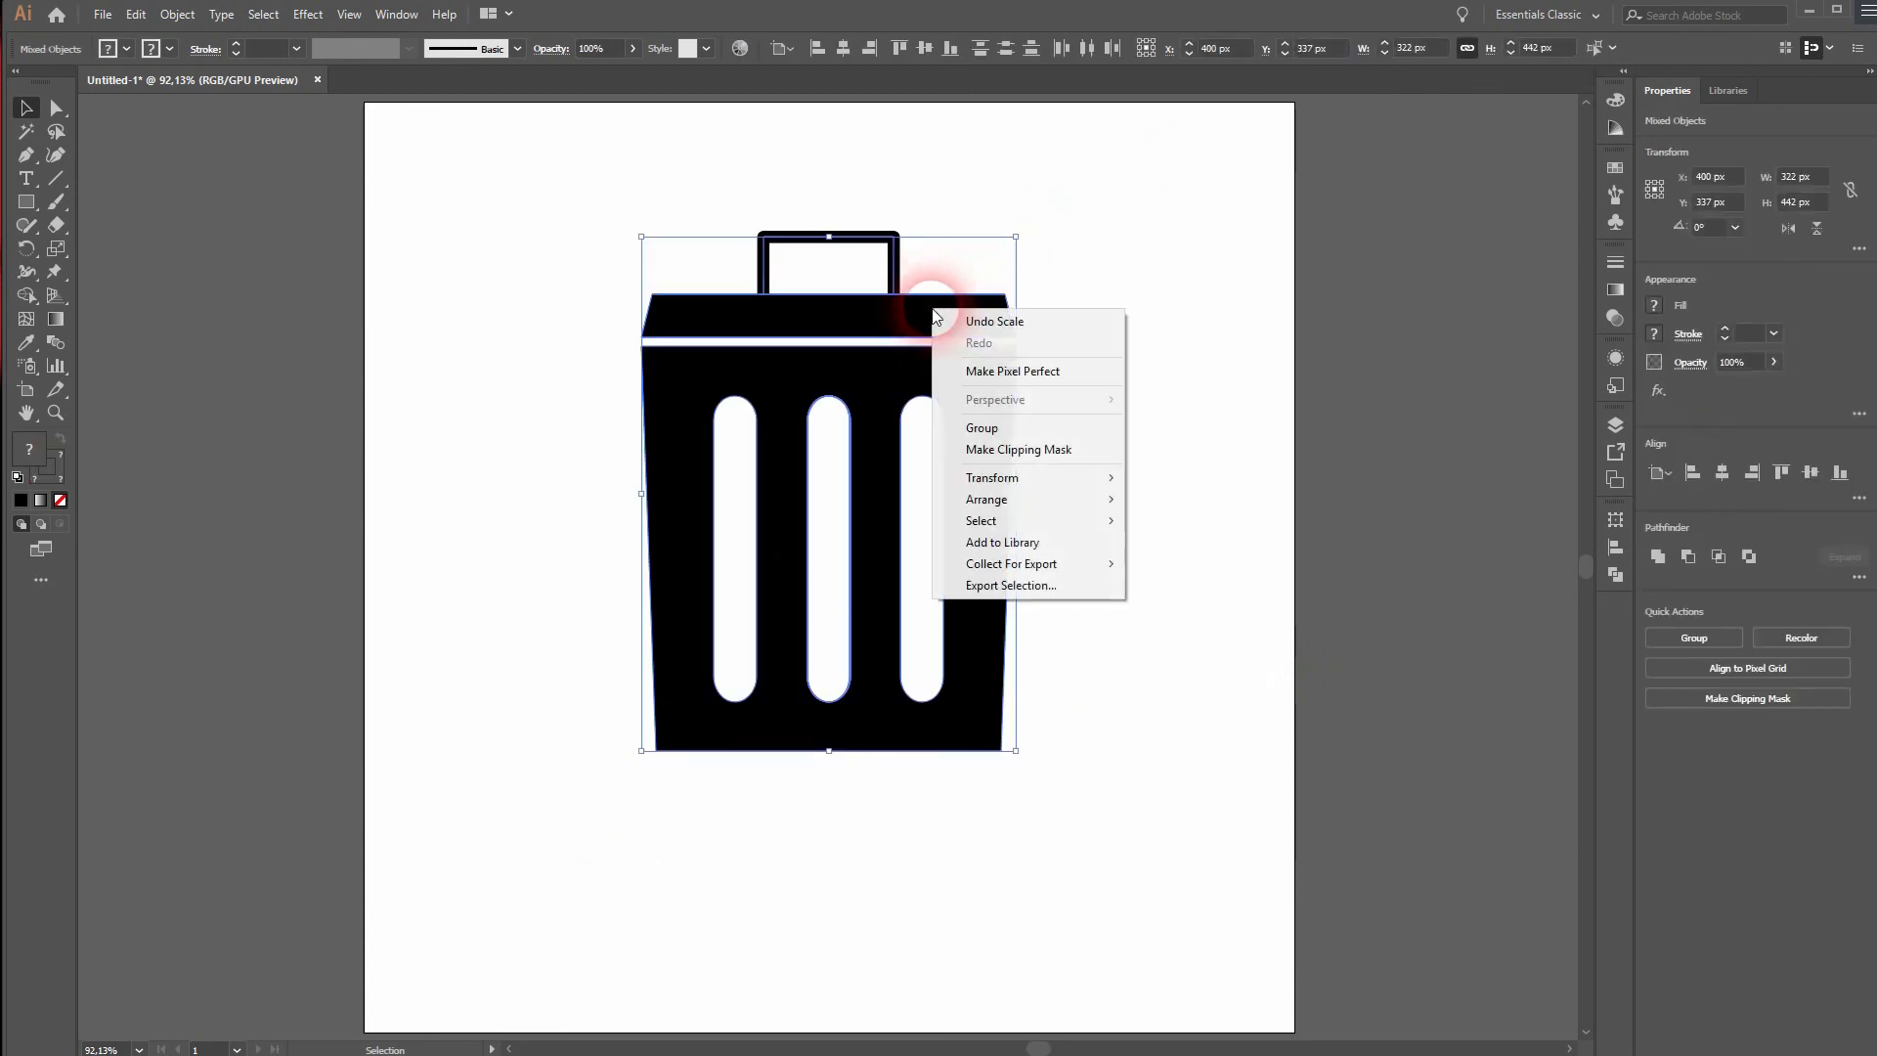
left_click(1042, 427)
left_click_drag(1028, 248, 967, 325)
left_click(1104, 519)
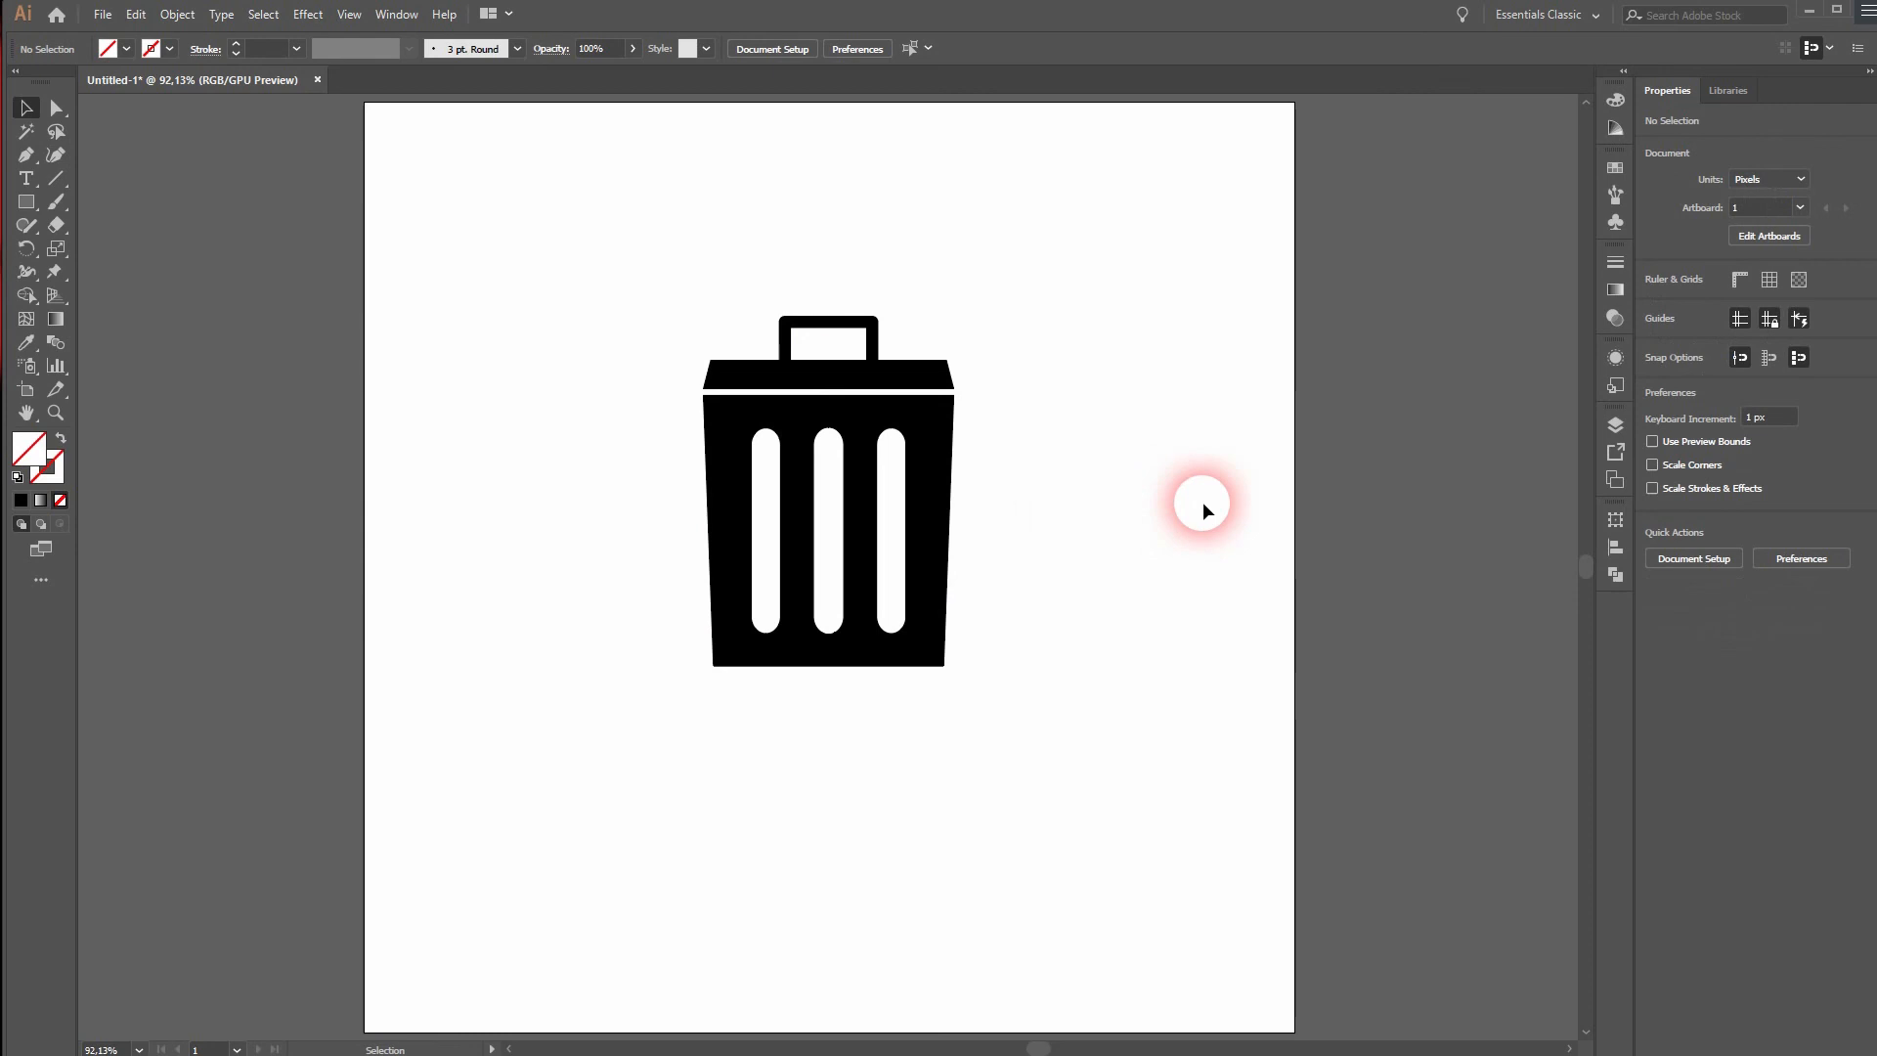